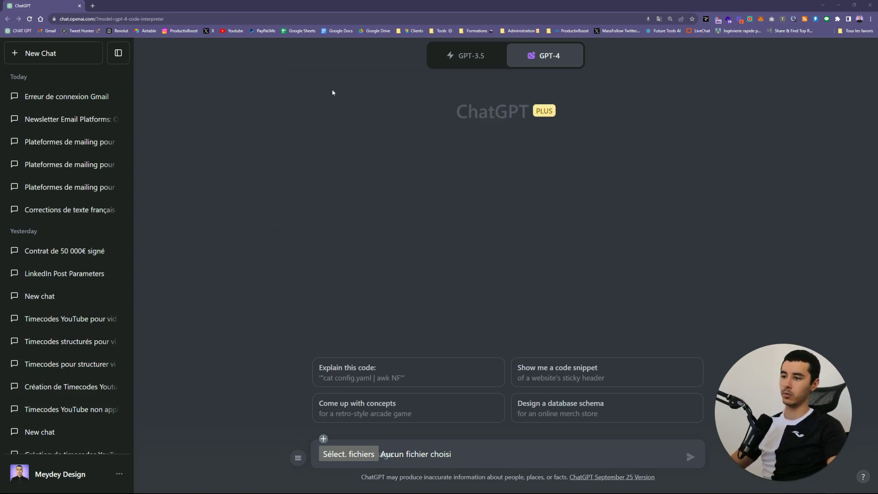
Step: Create a blank Google Sheets spreadsheet in a new browser tab using the address sheets.new
left_click(92, 6)
type("sheets.new")
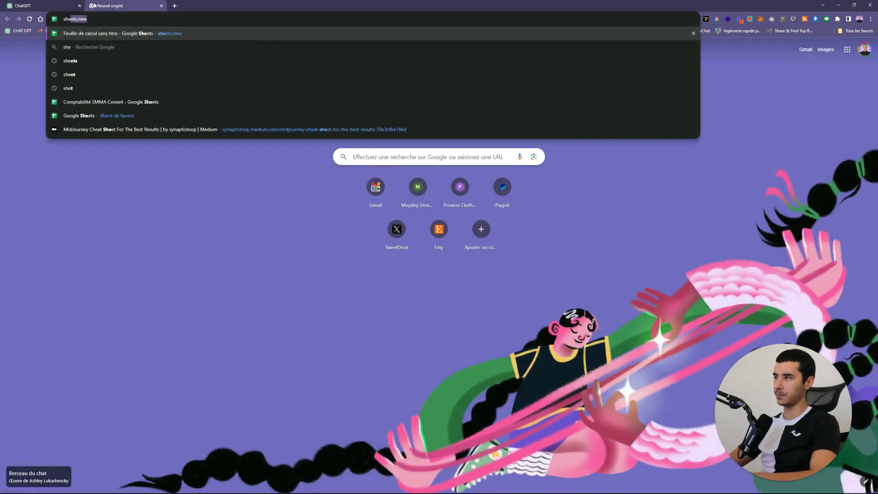
key("Return")
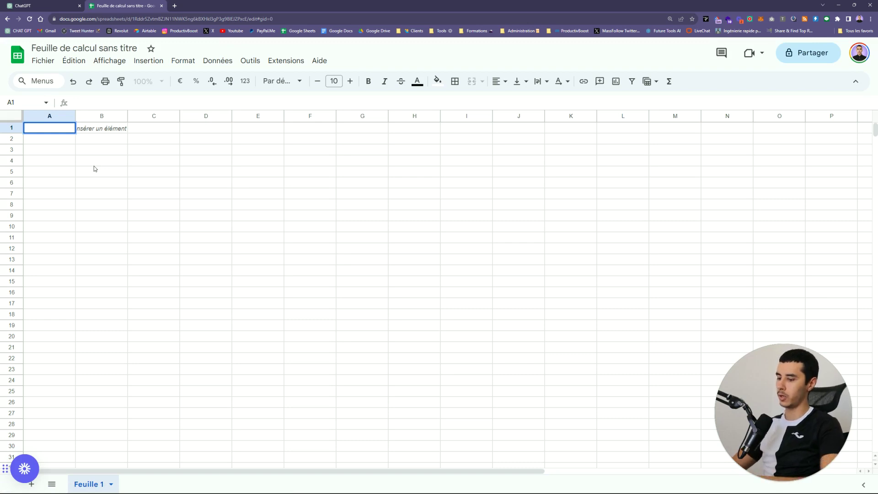
Step: Enter "coach de sport" in cell A1 and "magasin de vêtements" in cell A2
type("coach de sport")
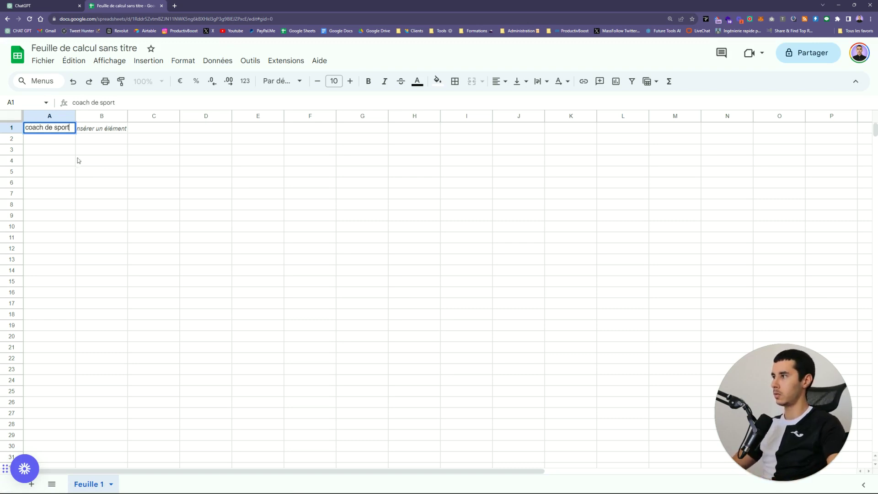
double_click(59, 139)
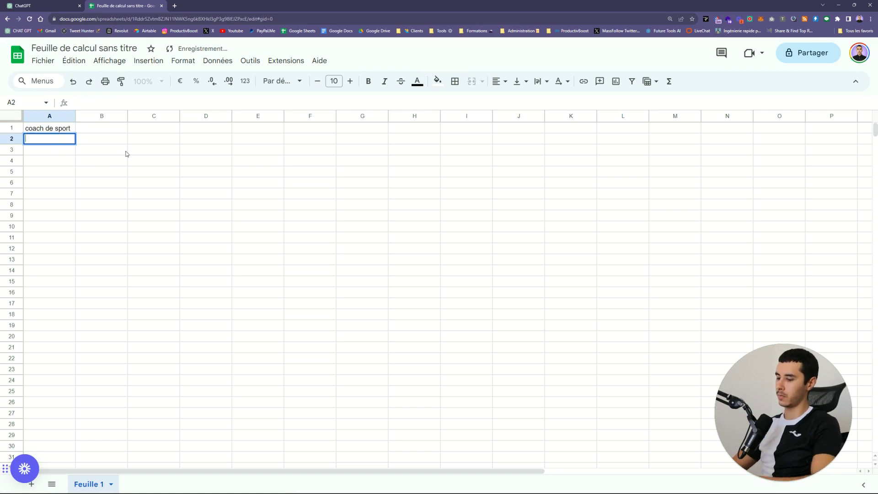
type("ma")
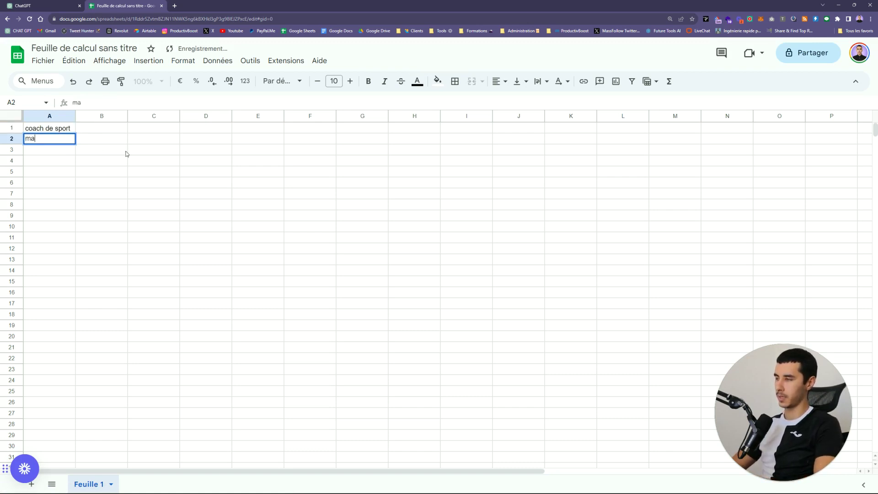
type("gasin de ")
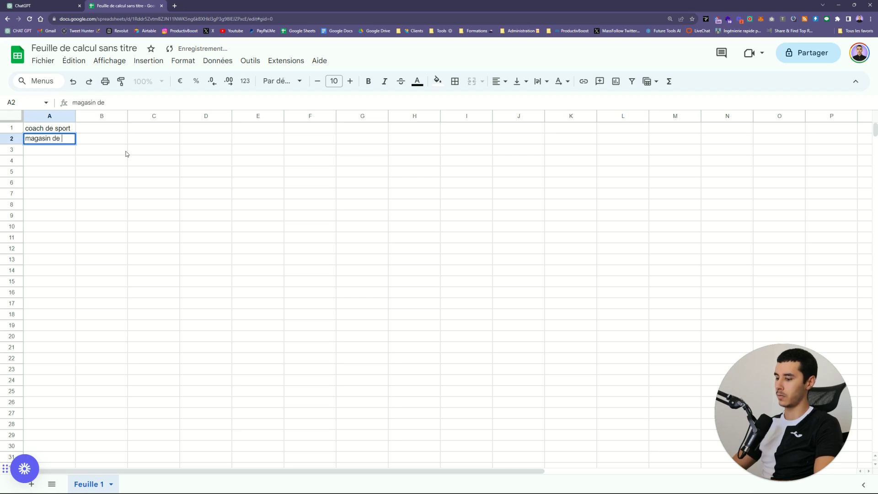
type("vêtements")
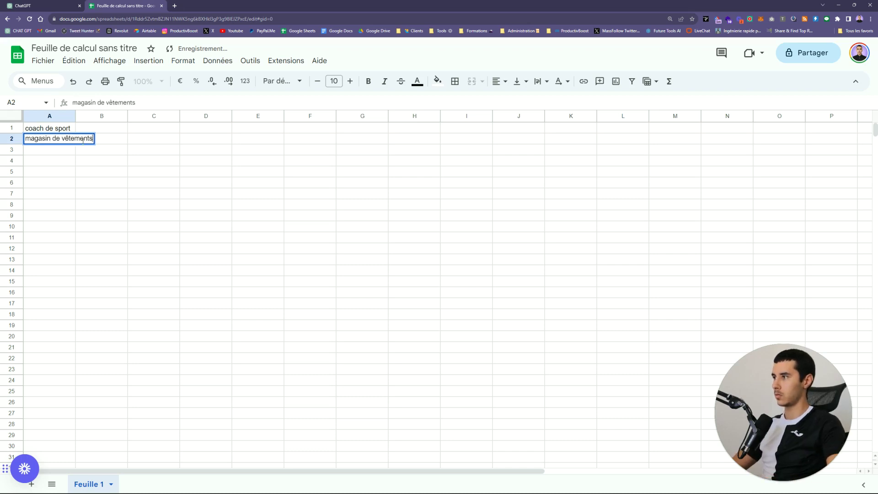
Step: Widen column A to fit its text and enter "vente de fruits et légumes" in cell A3
left_click(92, 151)
left_click_drag(75, 117, 103, 118)
left_click(88, 155)
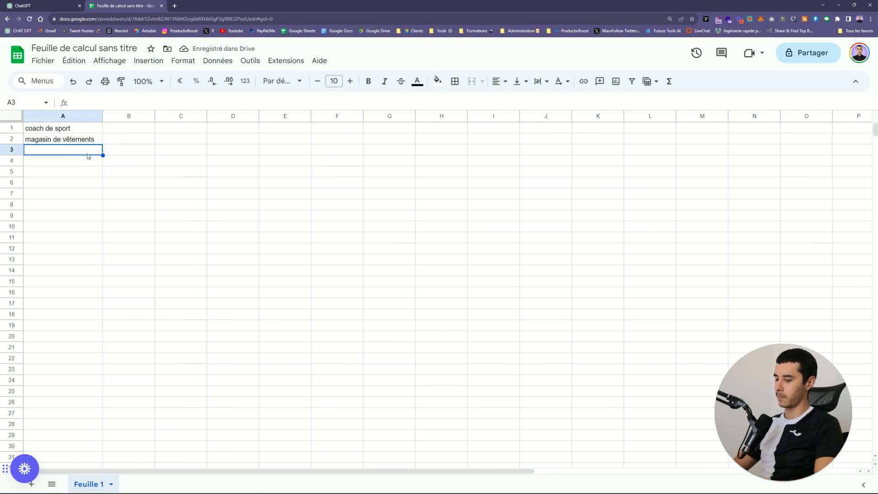
type("vente de")
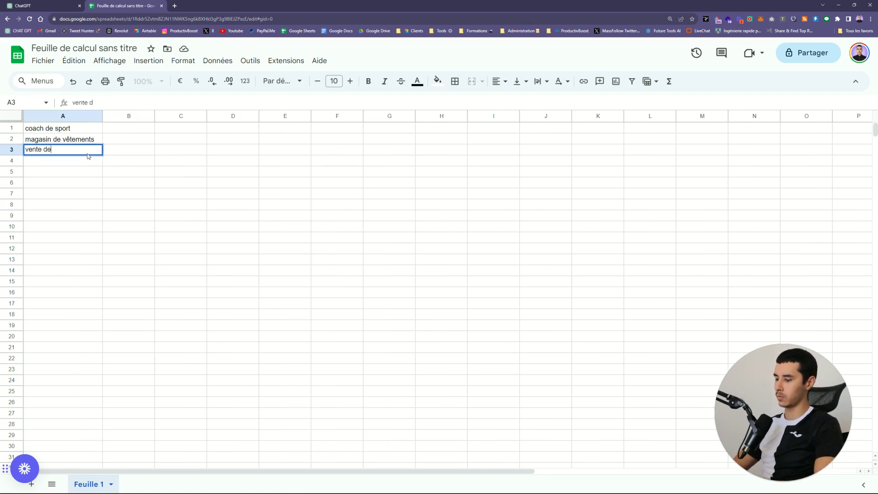
type(" fruits et légumes")
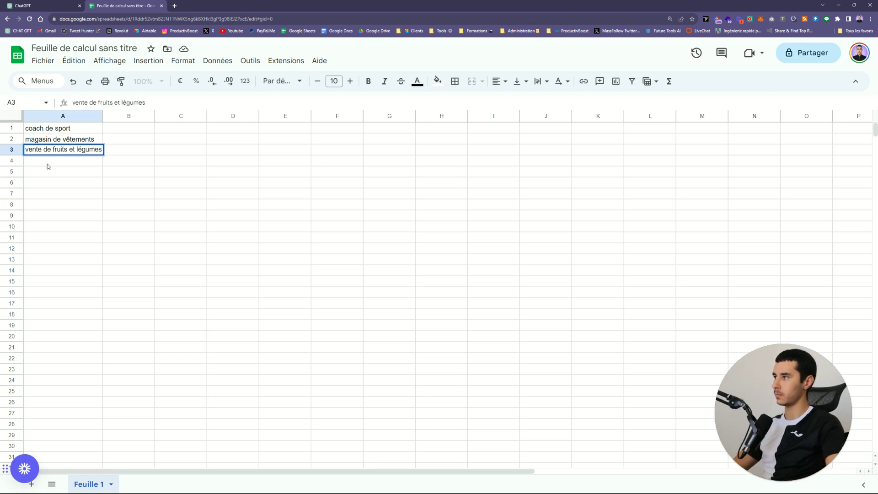
key("Return")
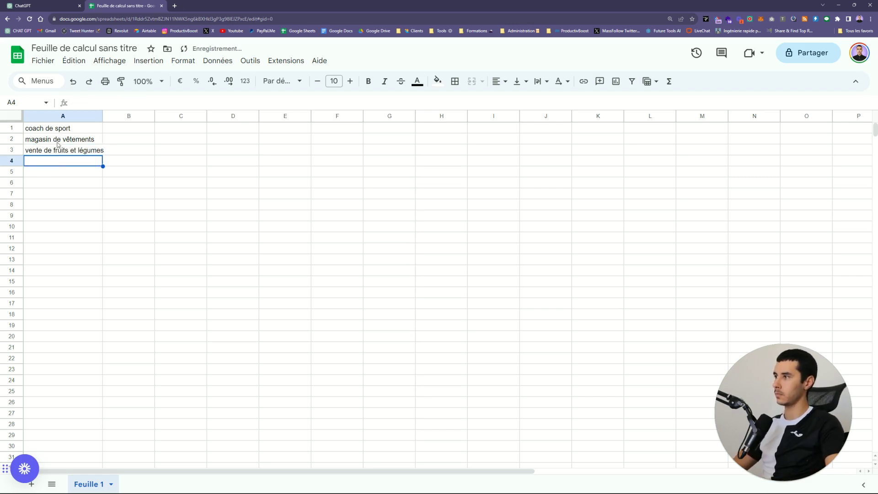
Step: Copy the three entries in A1:A3 and paste them repeatedly below to fill column A through row 12
left_click_drag(64, 130, 87, 250)
key("ctrl+c")
key("ctrl+v")
key("ctrl+v")
key("ctrl+v")
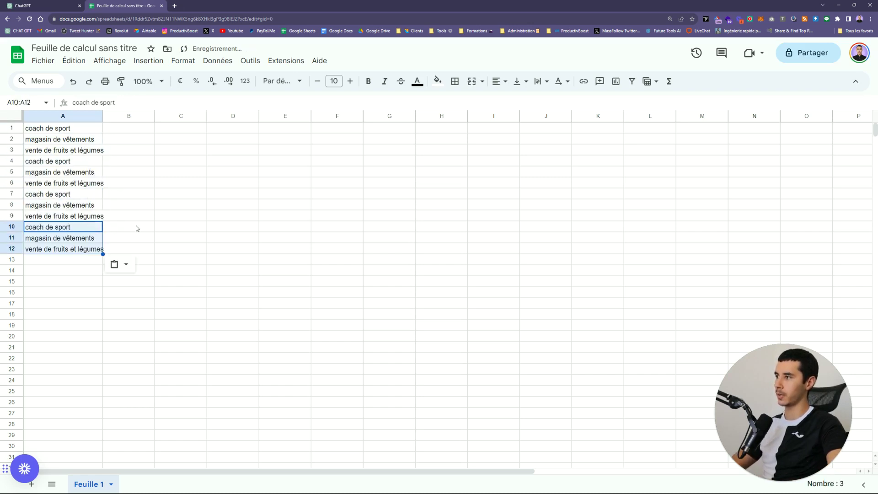
left_click(137, 194)
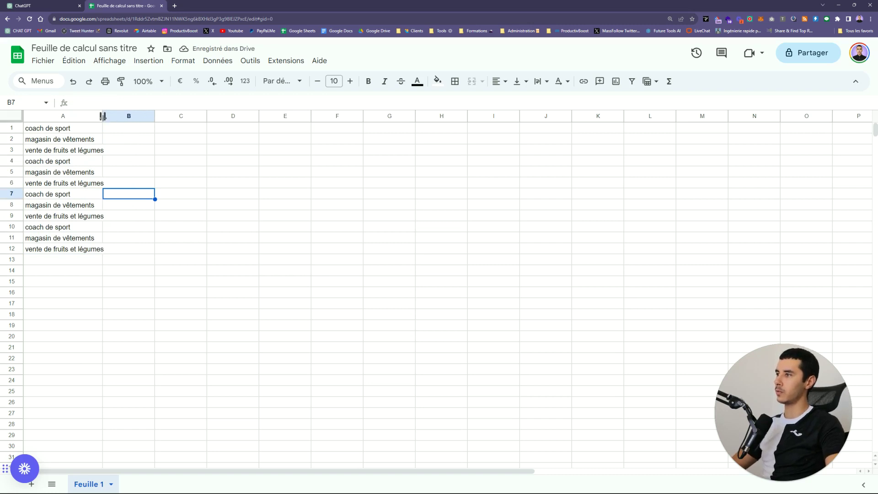
left_click(84, 131)
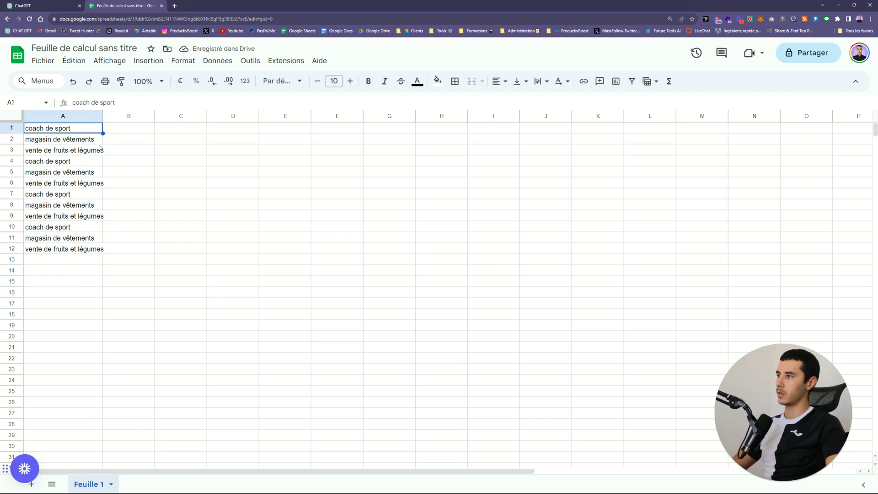
left_click(286, 60)
mouse_move(347, 77)
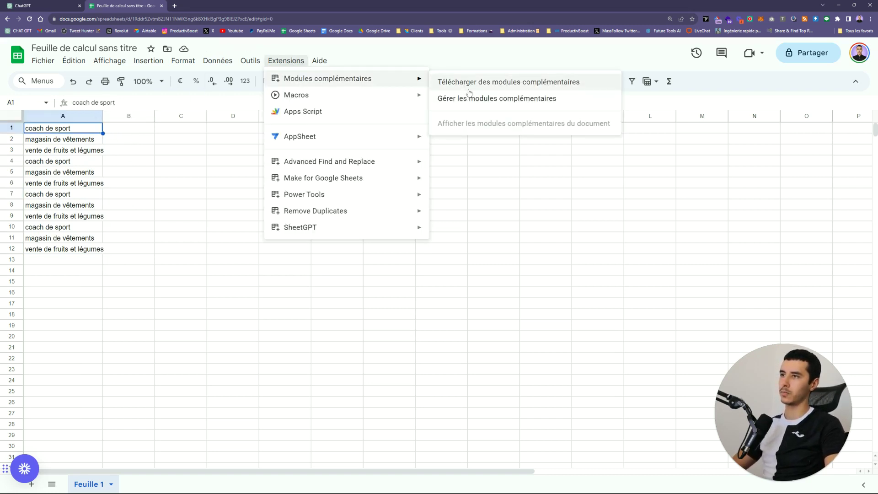
left_click(166, 163)
left_click(83, 132)
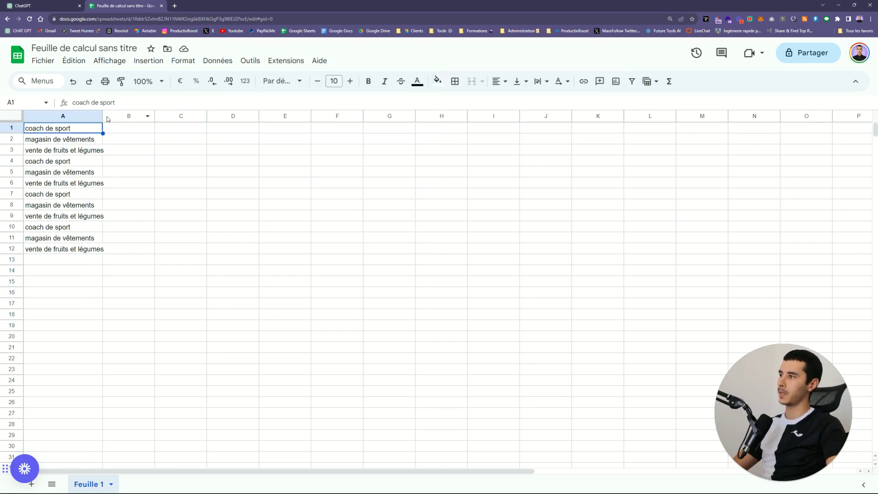
Step: Widen column A slightly so that its longest entries fit inside the cells
left_click_drag(102, 116, 112, 116)
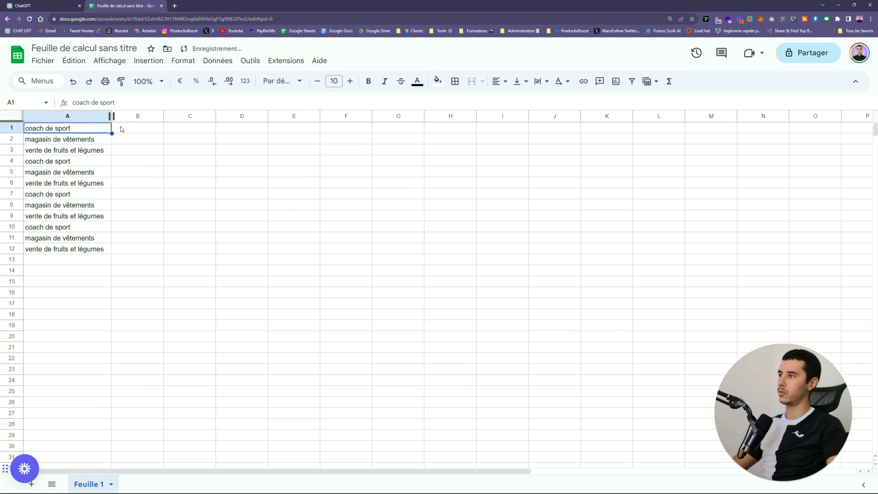
left_click(96, 260)
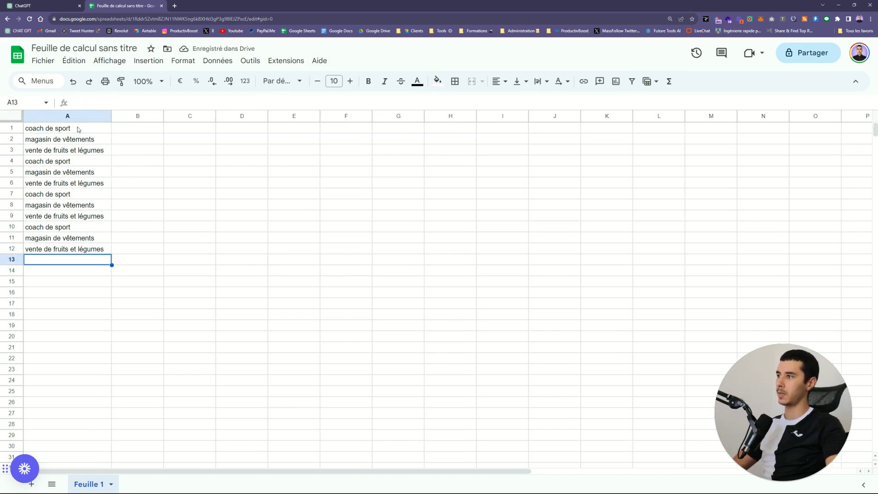
left_click_drag(80, 130, 92, 249)
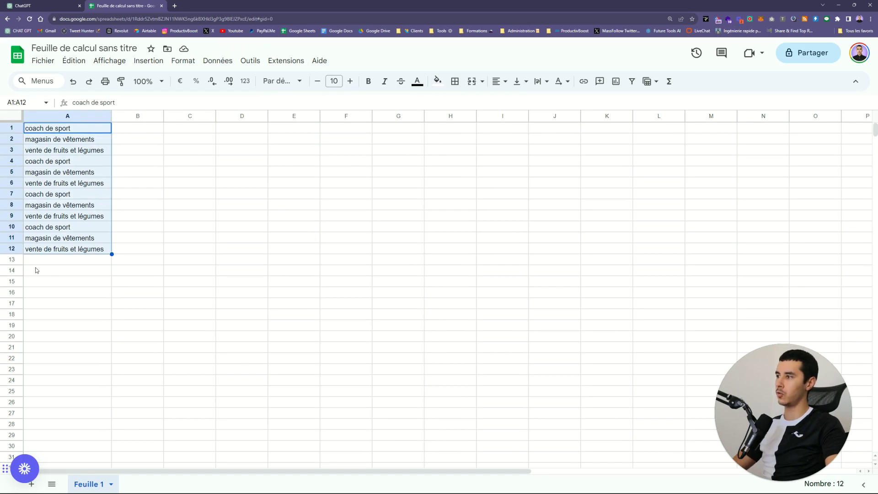
left_click(59, 238)
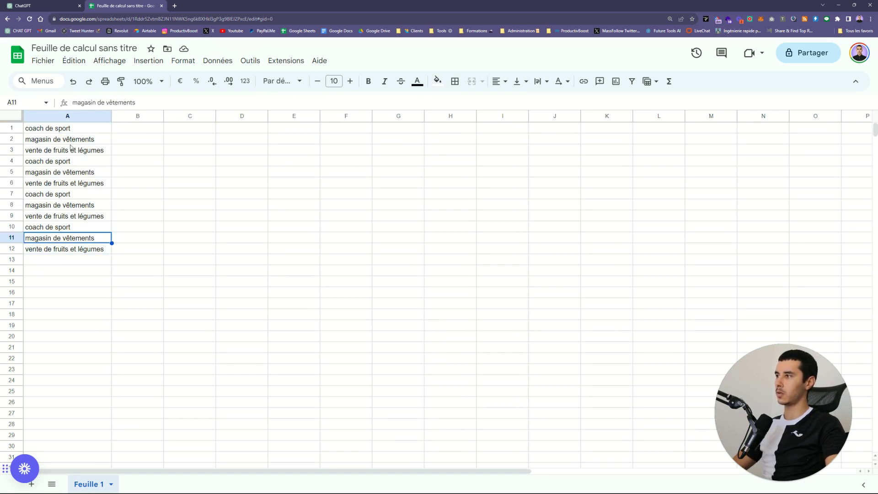
left_click(69, 132)
scroll(46, 338, "down", 3)
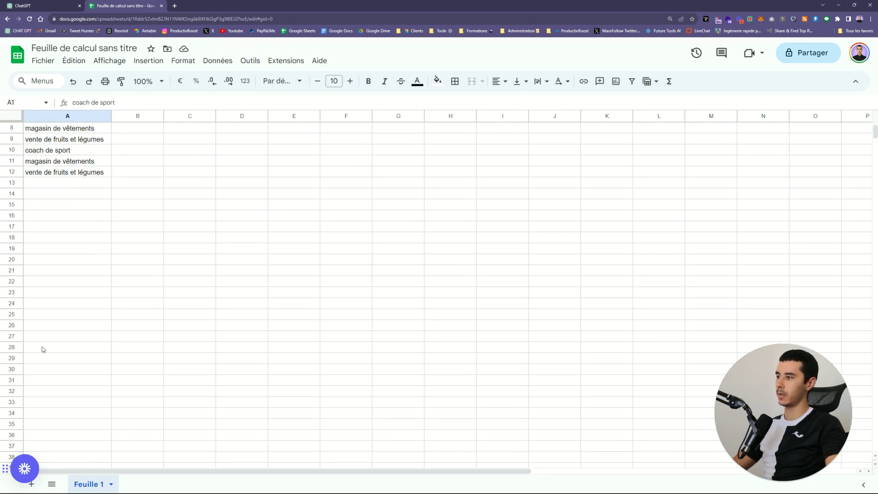
scroll(50, 349, "up", 3)
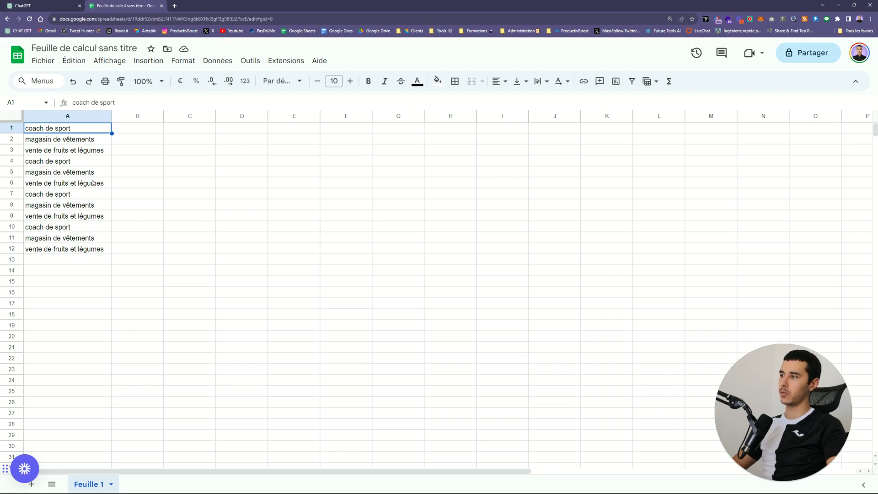
Step: Switch to ChatGPT to check which GPT-4 mode is selected, and return to the Google Sheets spreadsheet
left_click(27, 5)
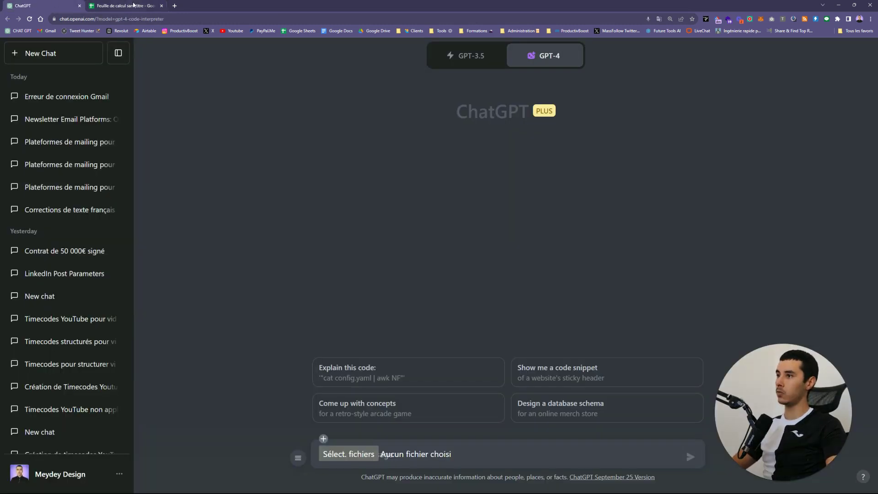
mouse_move(551, 64)
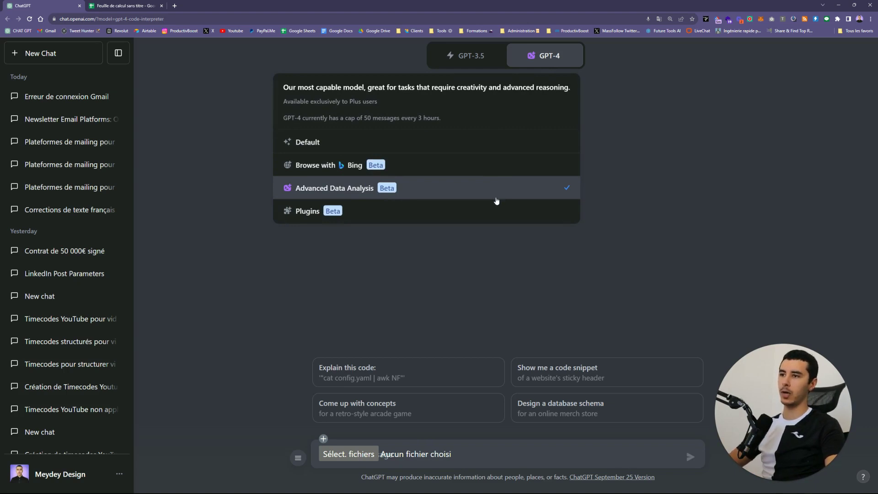
left_click(122, 5)
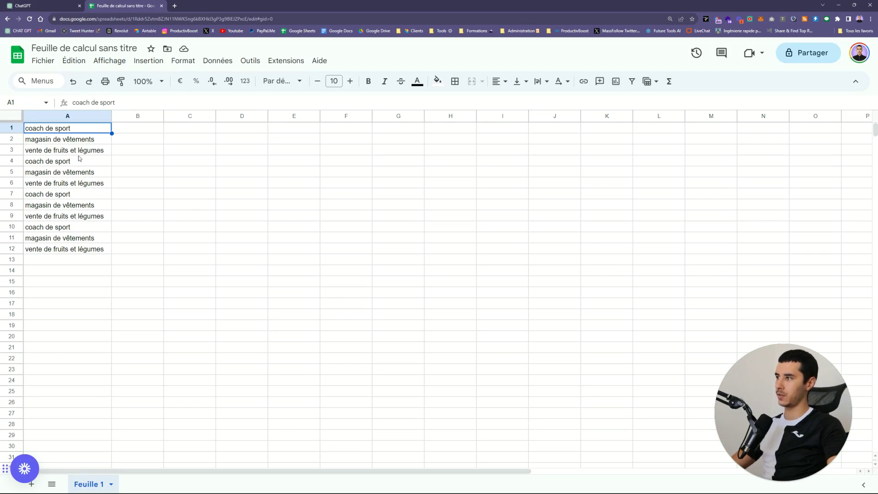
left_click(72, 142)
left_click(62, 131)
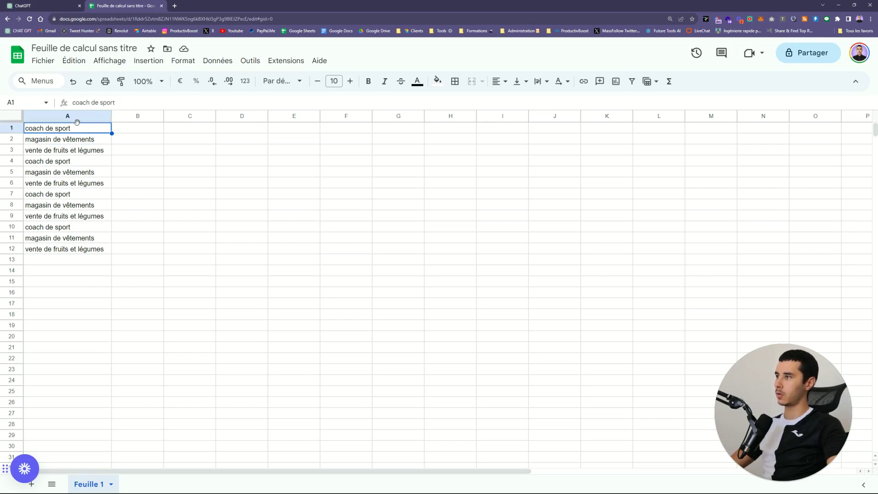
left_click_drag(65, 133, 81, 250)
left_click(67, 268)
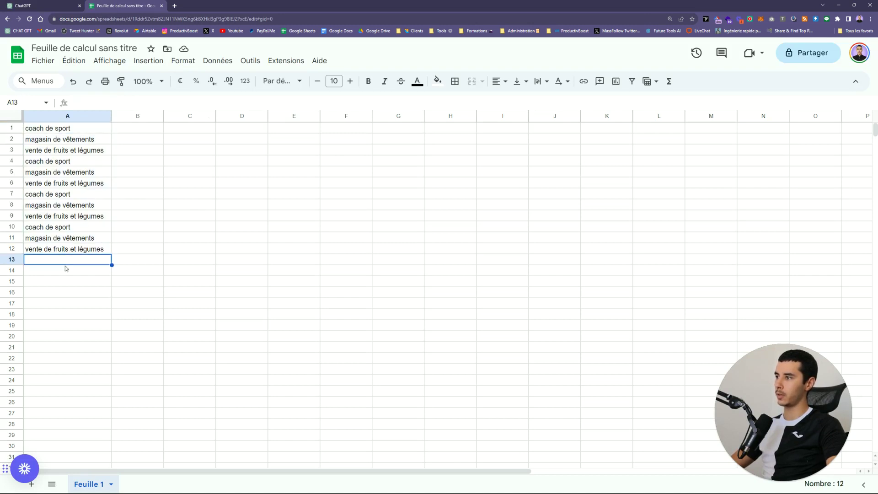
key("Up")
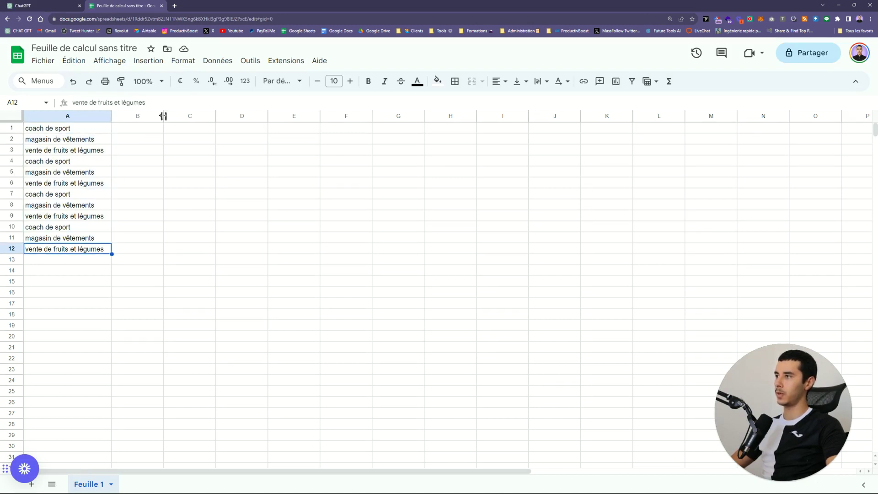
Step: Widen column B to nearly double its width and rename the spreadsheet "TEST TUTO"
left_click_drag(164, 116, 206, 116)
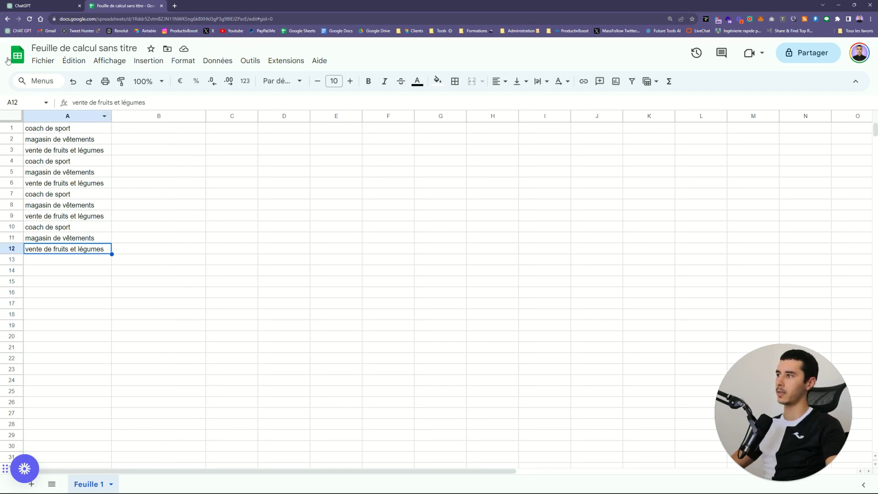
left_click(47, 48)
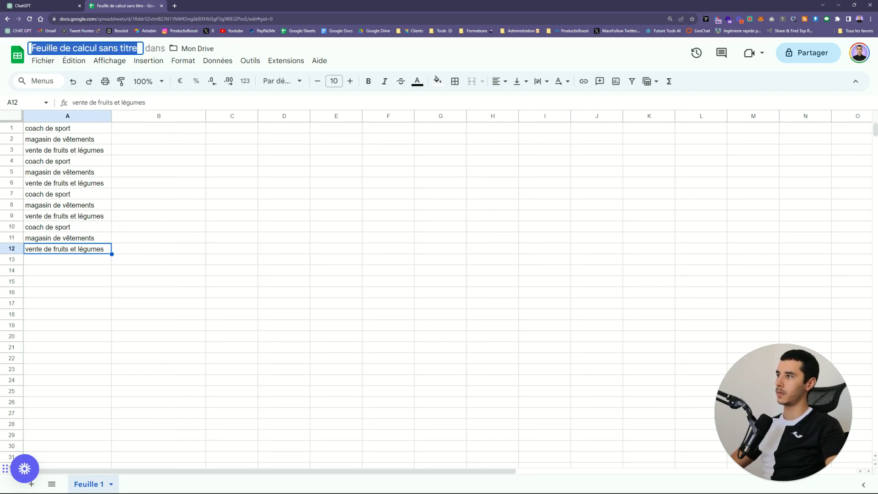
type("TEST TUTO")
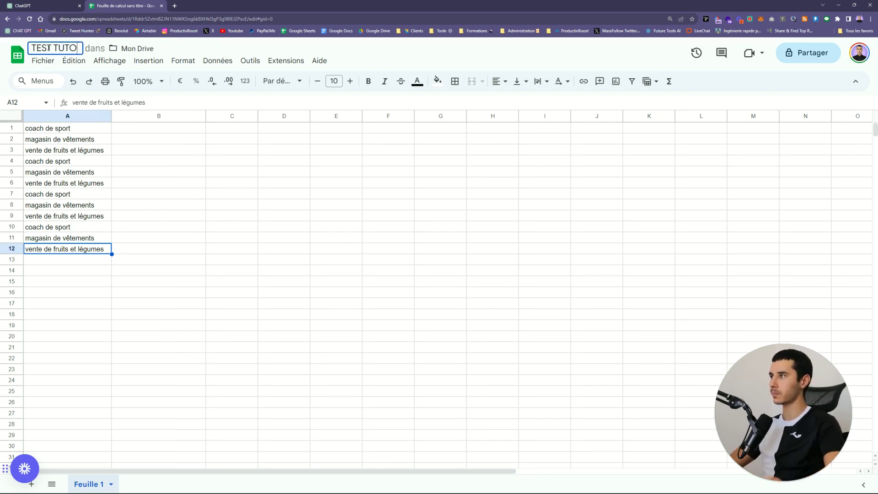
key("Return")
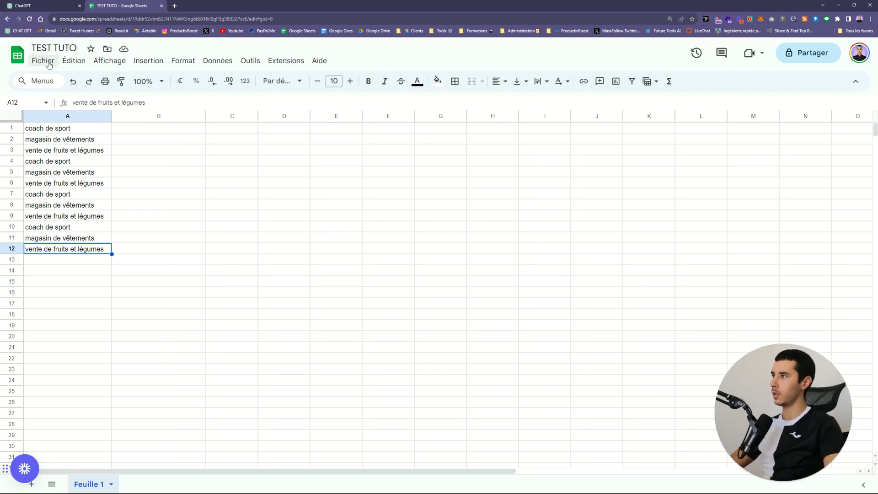
Step: Download the sheet as a comma-separated values (.csv) file and switch to ChatGPT
left_click(43, 60)
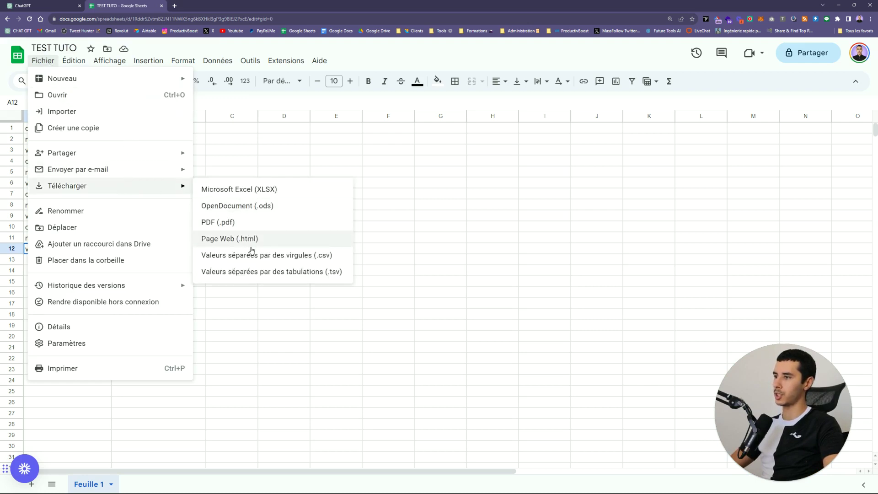
left_click(250, 255)
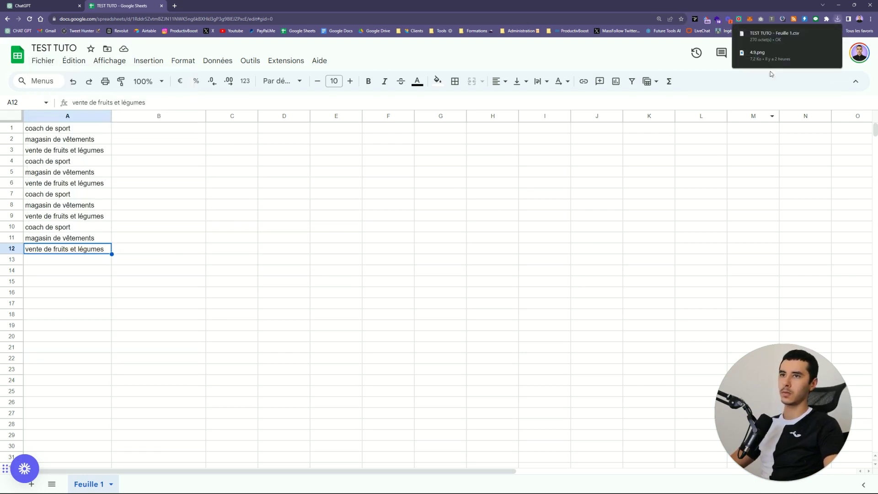
left_click(28, 6)
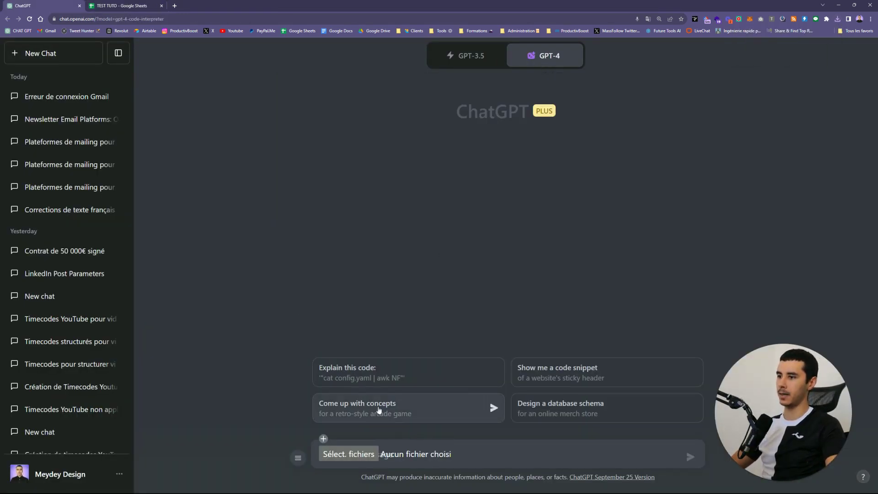
Step: Attach the downloaded file TEST TUTO - Feuille 1.csv to the new GPT-4 chat message
left_click(837, 19)
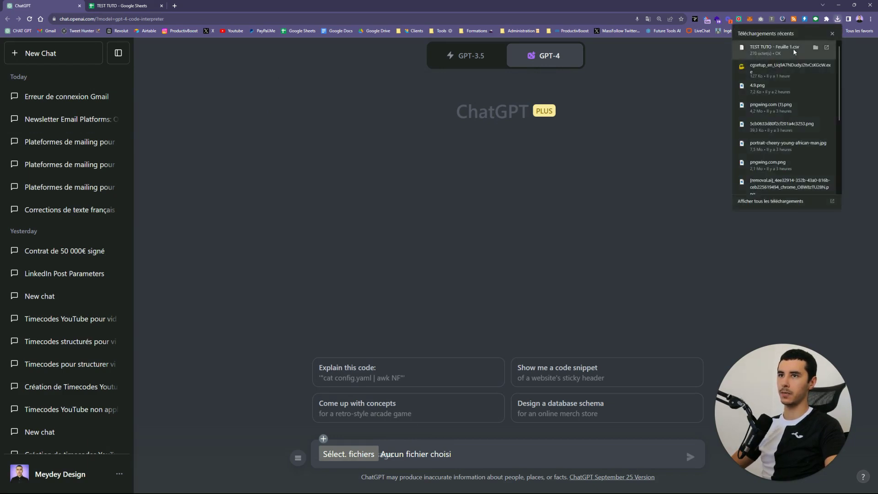
left_click_drag(773, 49, 494, 428)
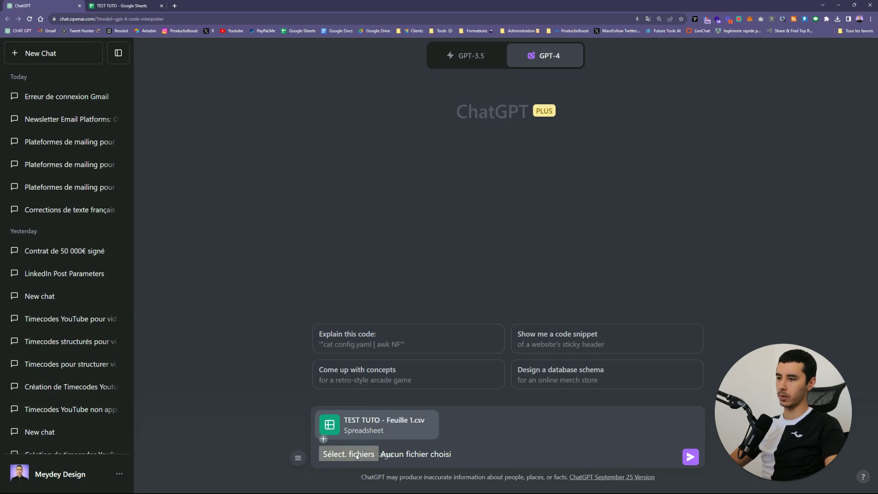
left_click(328, 452)
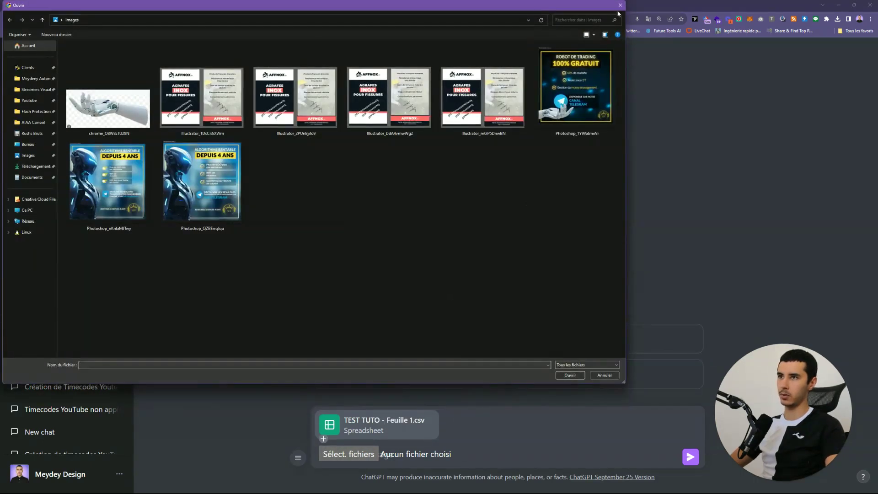
left_click(620, 5)
key("ctrl+minus")
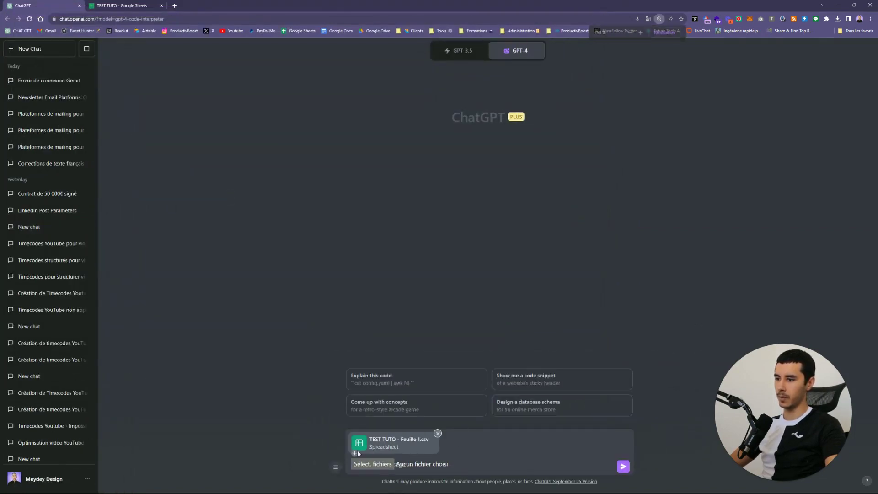
Step: Remove the attached CSV, try out the message field, and attach TEST TUTO - Feuille 1.csv again
left_click(438, 433)
left_click(449, 460)
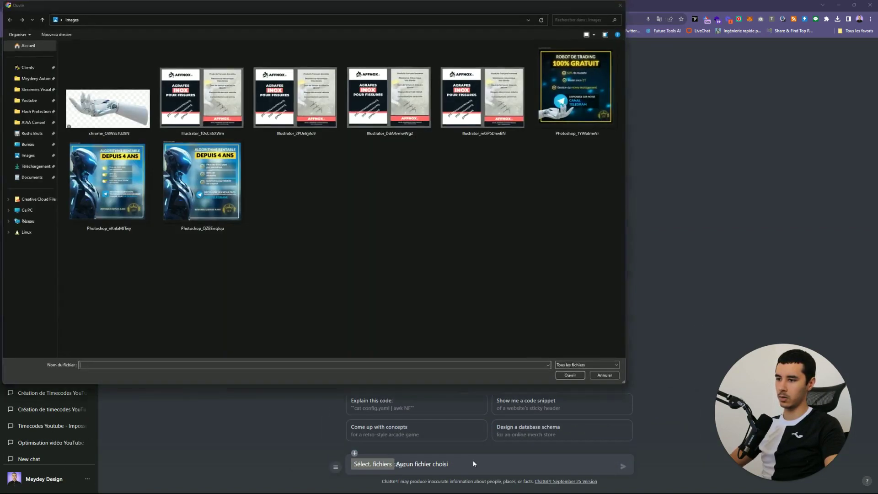
left_click(591, 375)
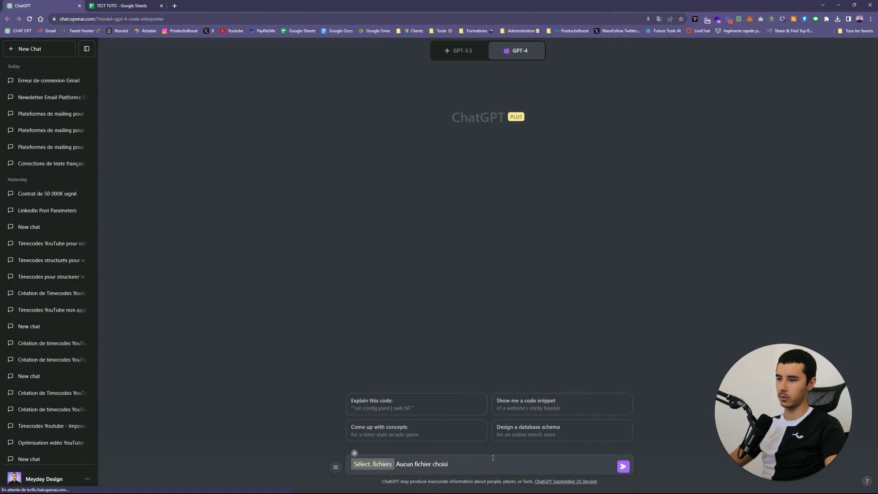
type("ggggggggggggg")
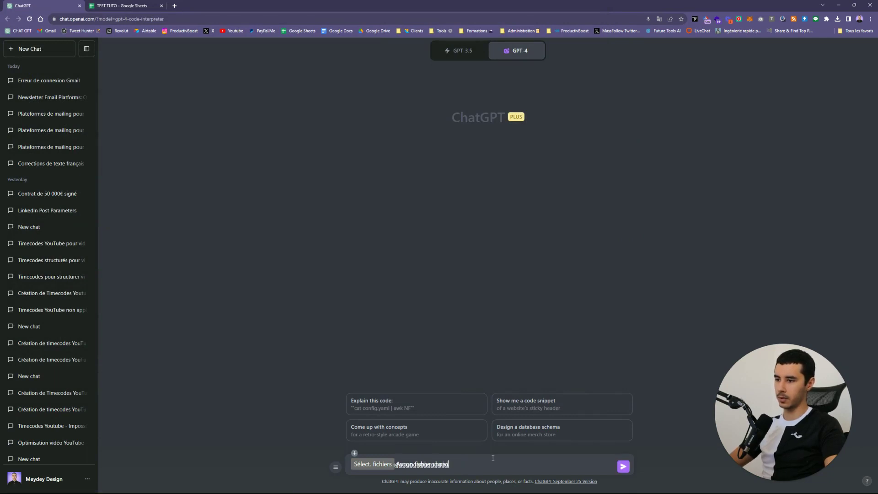
key("BackSpace")
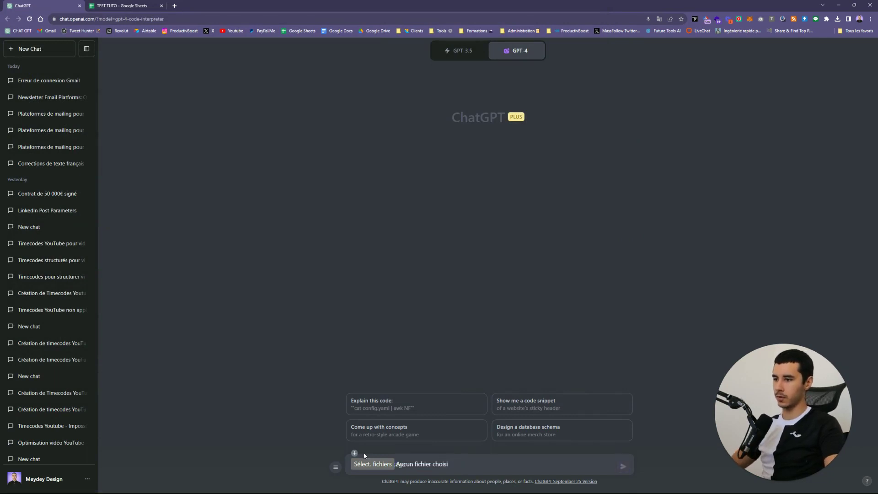
left_click(838, 19)
left_click_drag(773, 49, 476, 446)
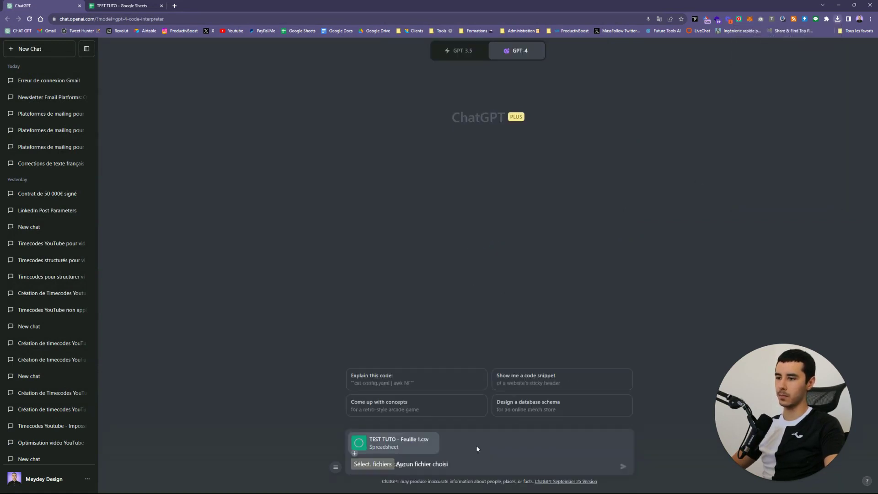
Step: Search Google for "notes en ligne" in a new browser tab and look over the online notepad results
left_click(175, 5)
type("notes")
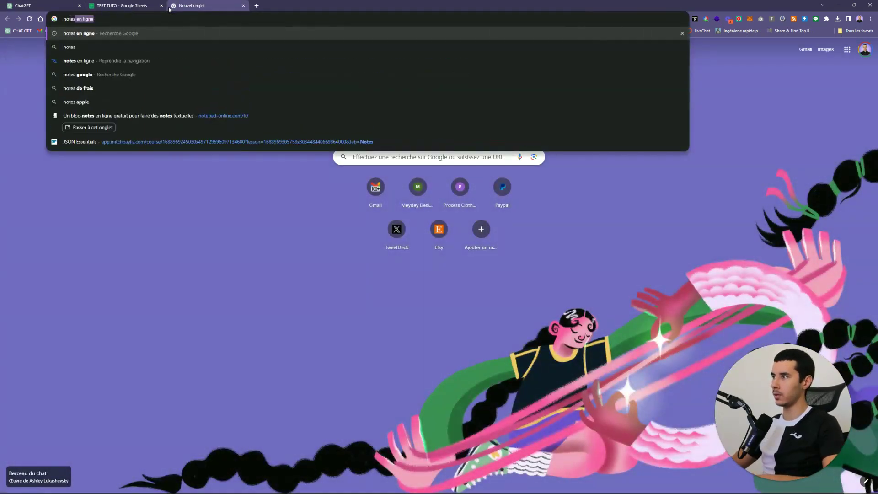
key("Return")
scroll(160, 224, "down", 1)
scroll(159, 225, "down", 1)
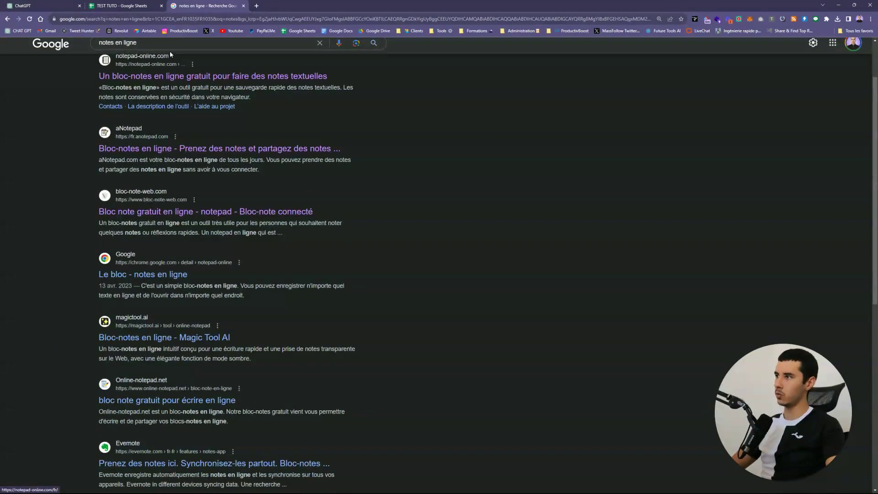
Step: Create a blank Google Docs document in the same tab by going to docs.new
left_click(196, 18)
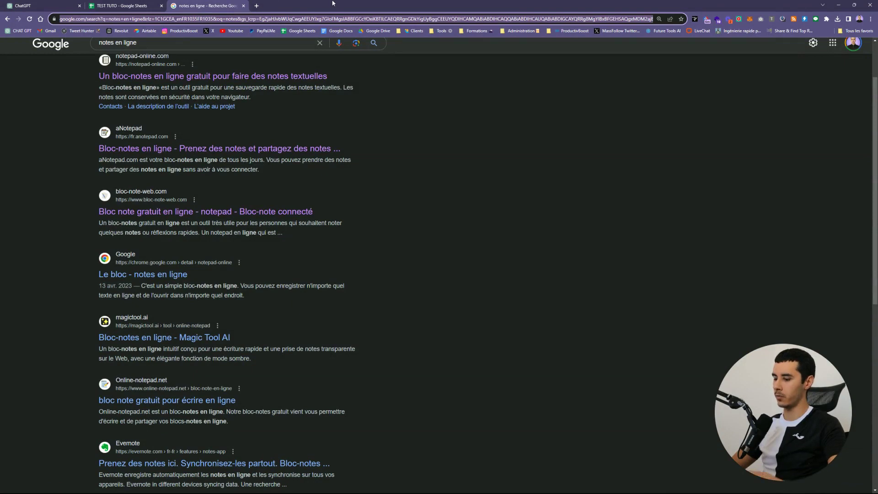
type("docs.new")
key("Return")
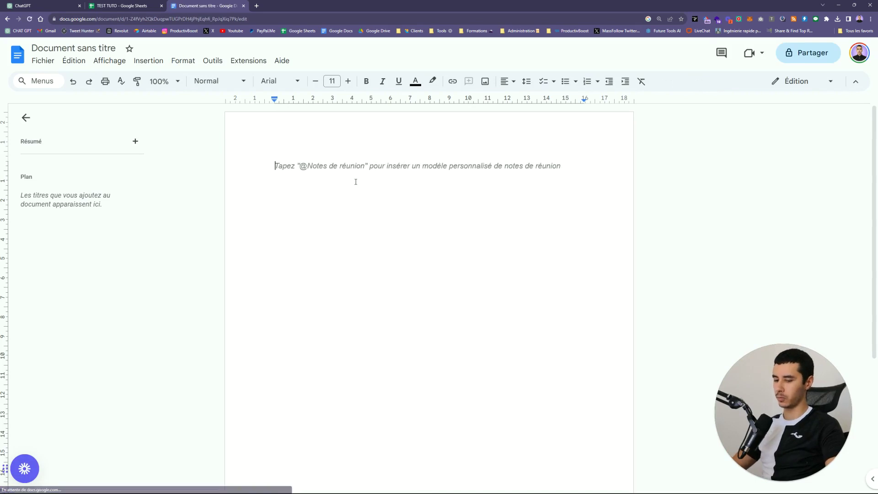
Step: Switch to the TEST TUTO spreadsheet to check the keywords in column A, and return to the blank Google Docs document
left_click(122, 5)
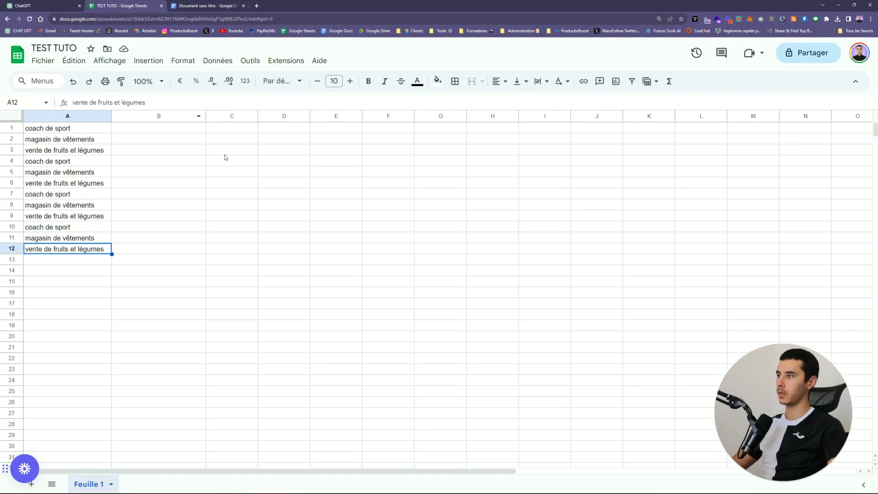
left_click(75, 132)
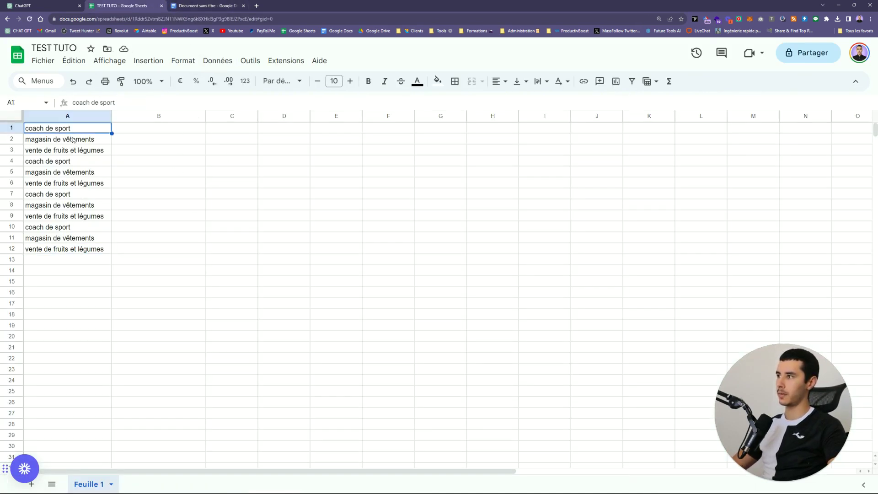
left_click(73, 140)
left_click(64, 249, "shift")
key("ctrl+c")
left_click(206, 5)
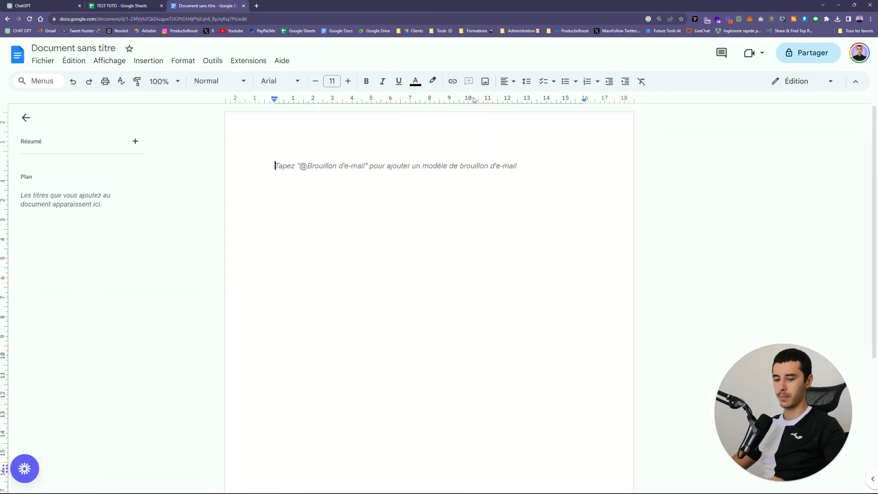
Step: Write the first prompt instruction, "1/ Analyse le fichier CSV : TEST TUTO", and start a new line
type("1")
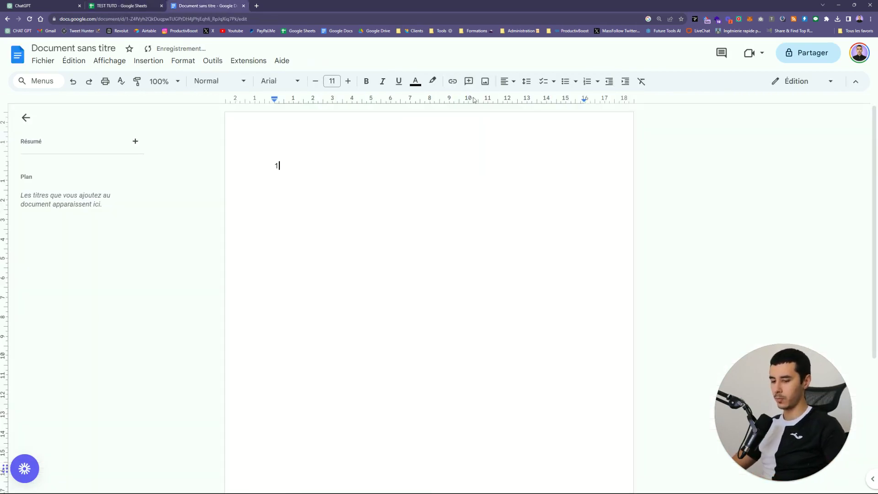
type("/ Analyse le")
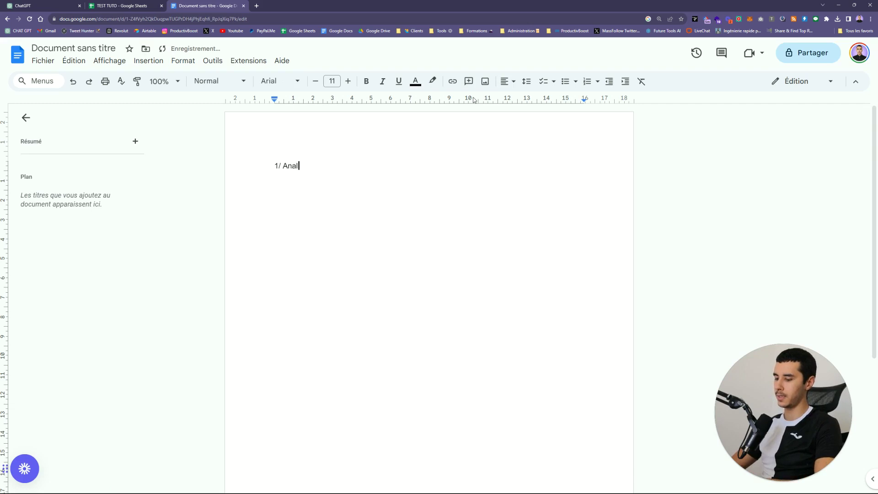
type("fichier CSV : ")
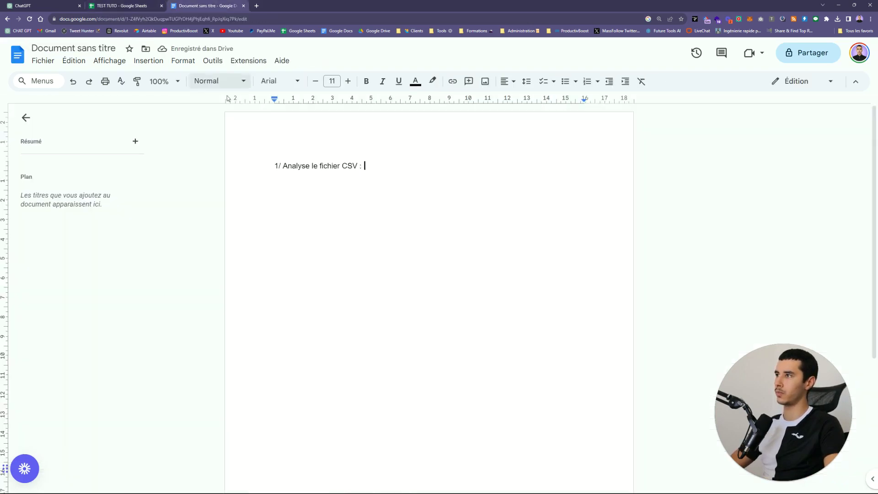
type("TEST TUTO")
key("Return")
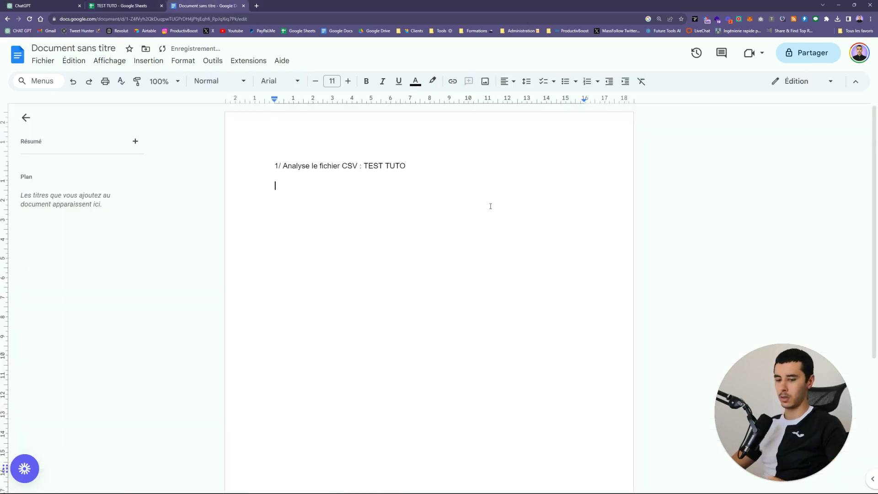
Step: Write the second prompt instruction, "2/ Analyse chacun des mots clés dans la colonne A"
type("2/")
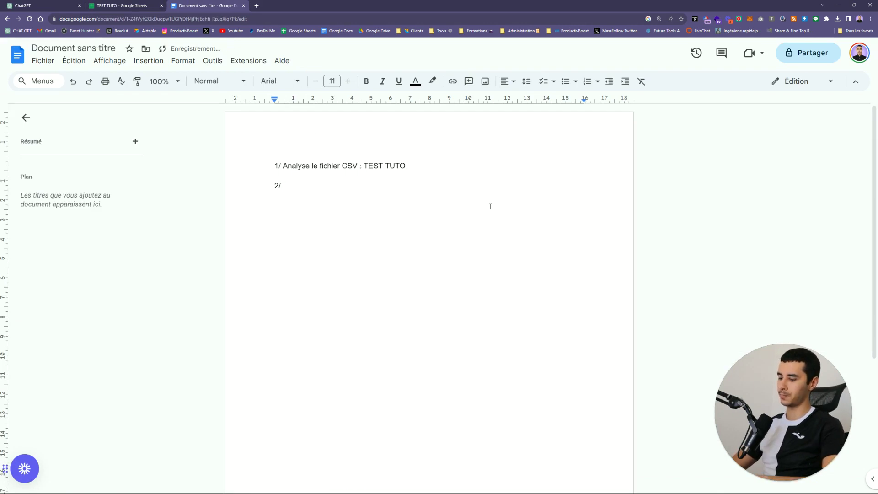
type("lys")
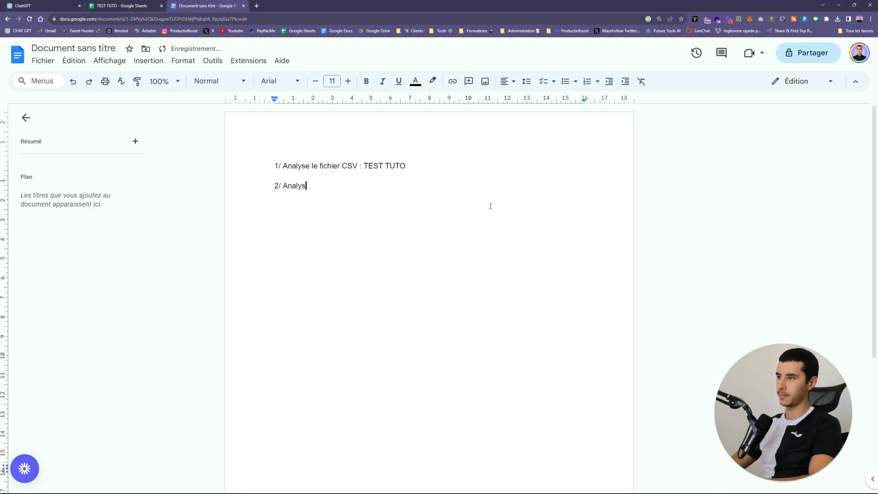
type("e chacun des m")
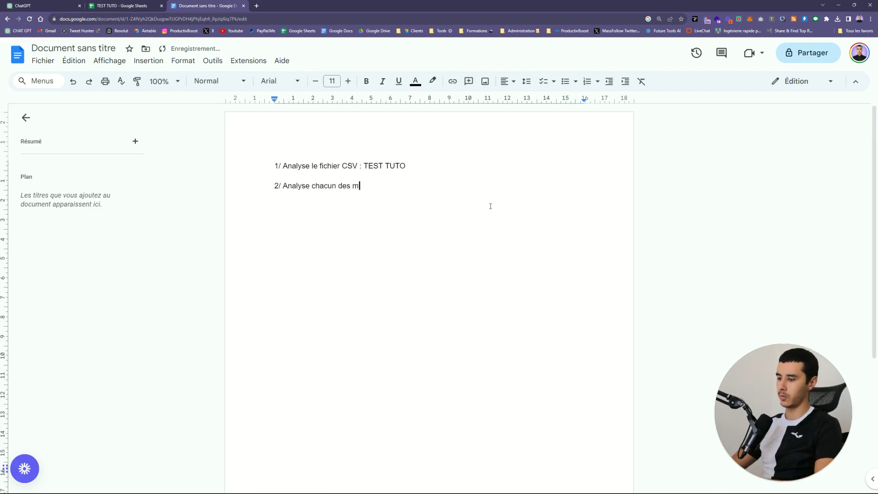
type("ots clés dans la ")
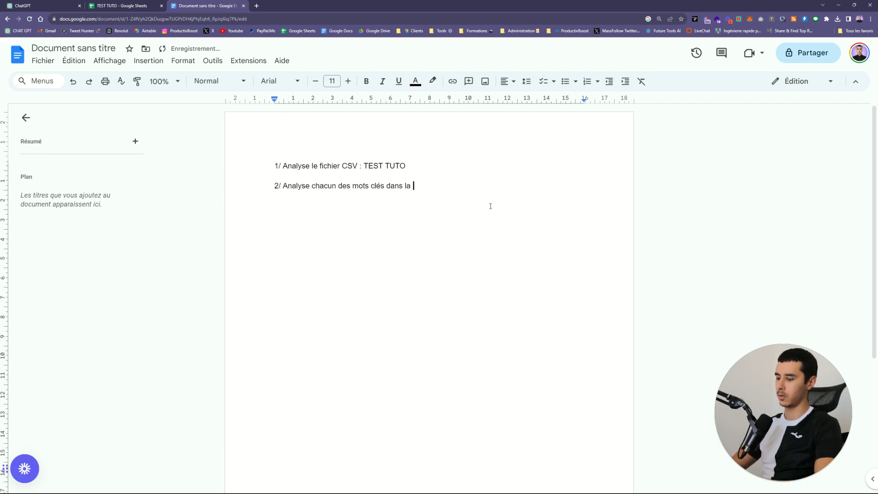
type("colonne A")
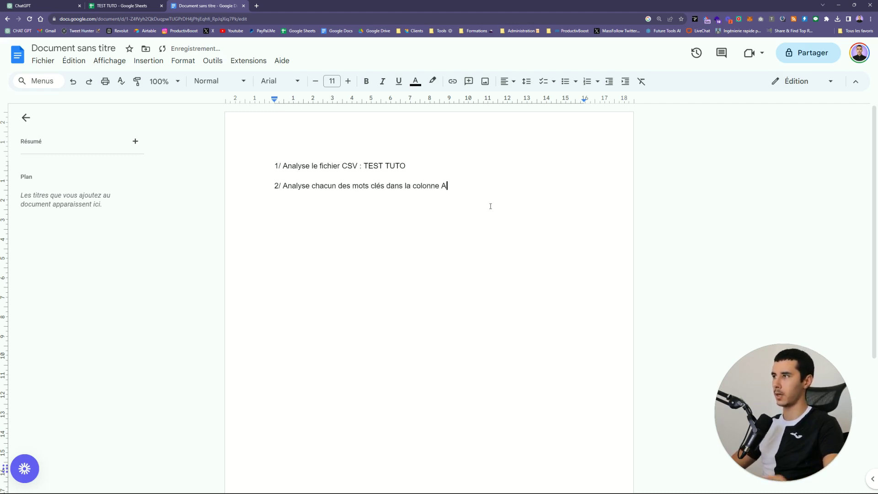
Step: Check the spreadsheet in Google Sheets, return to the document, and end the second instruction with a period and a new line
left_click(153, 3)
left_click(204, 4)
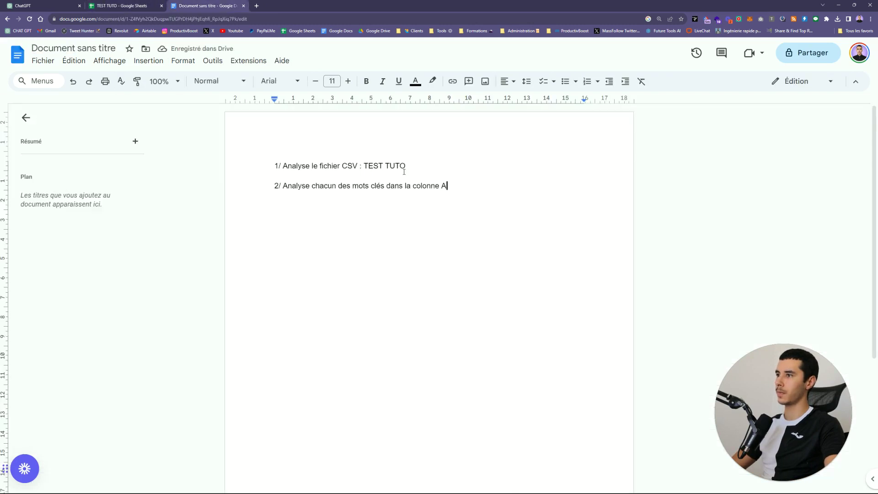
type("et")
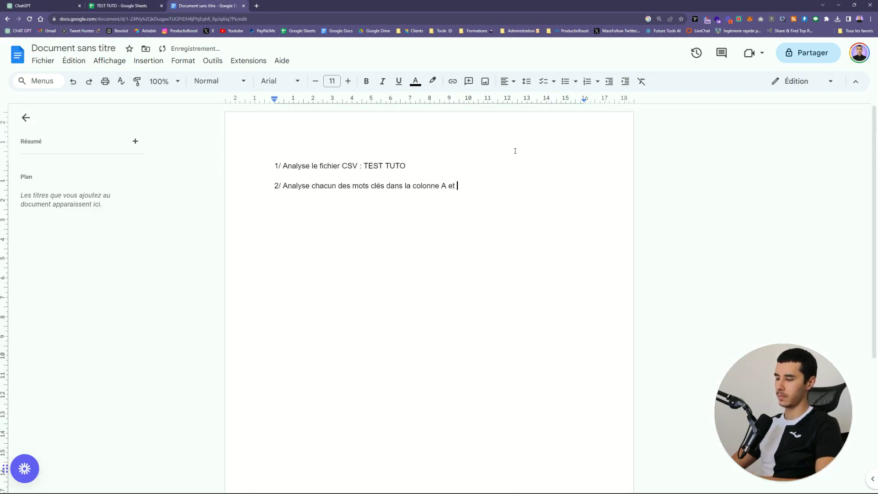
key("BackSpace")
key("BackSpace")
key("BackSpace")
type(".")
key("Return")
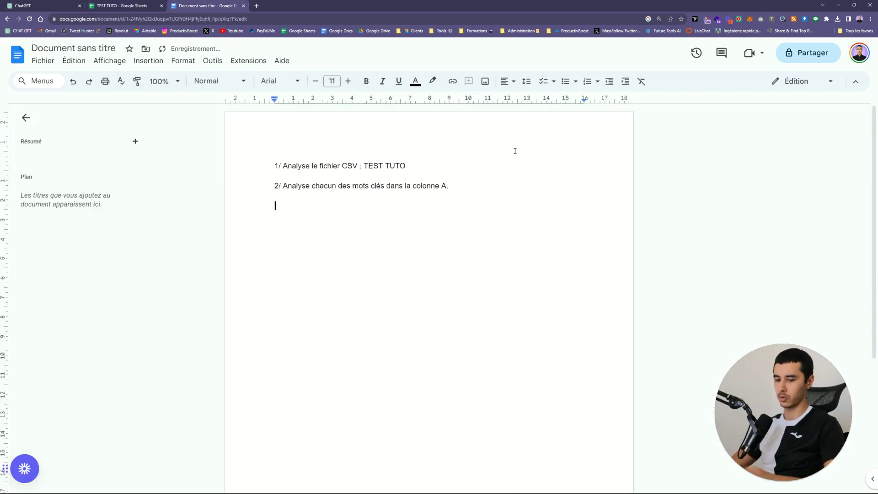
Step: Write the third prompt instruction, "3/ Rédige une balise title pour chacune des cellules dans la colonne B"
type("3/")
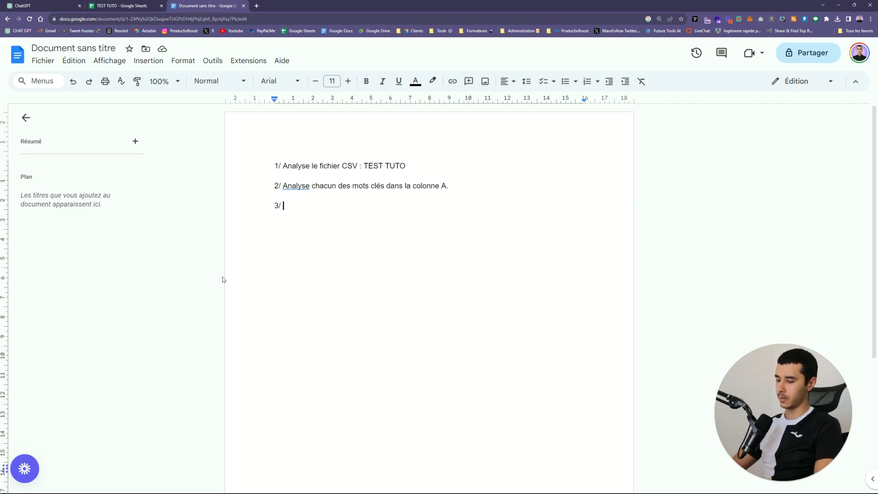
type("Rédige un")
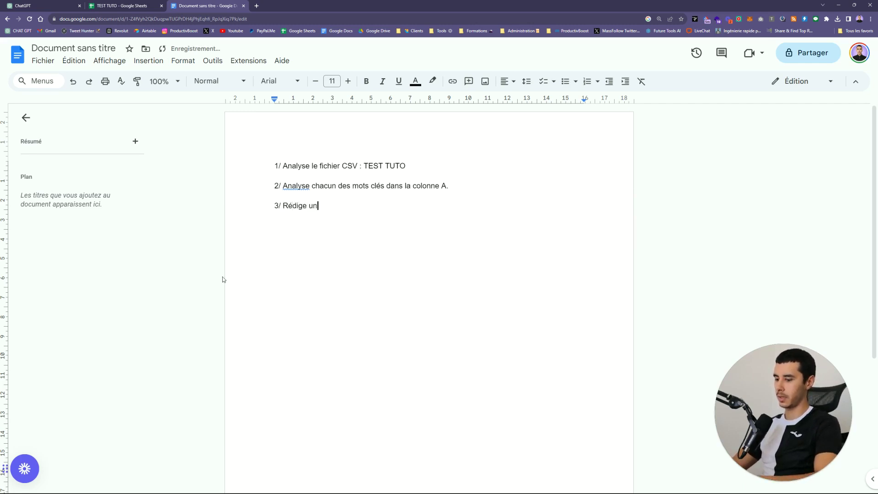
type("e ba")
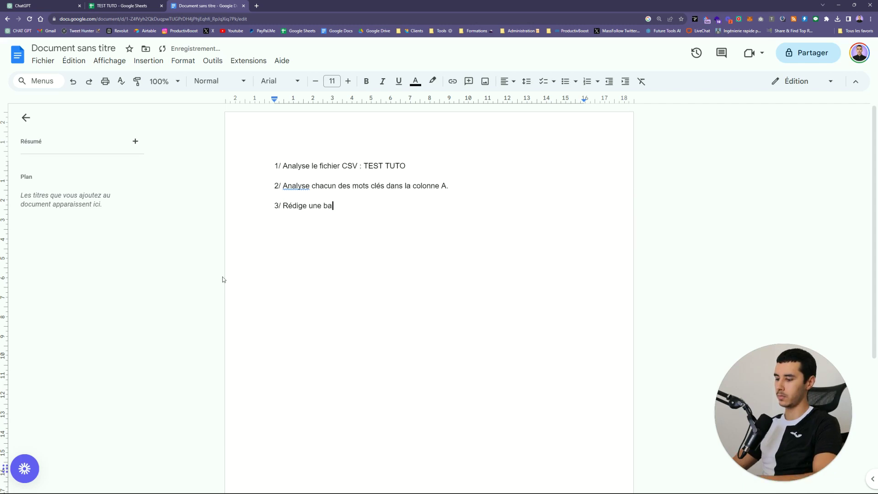
type("lise title pour chq")
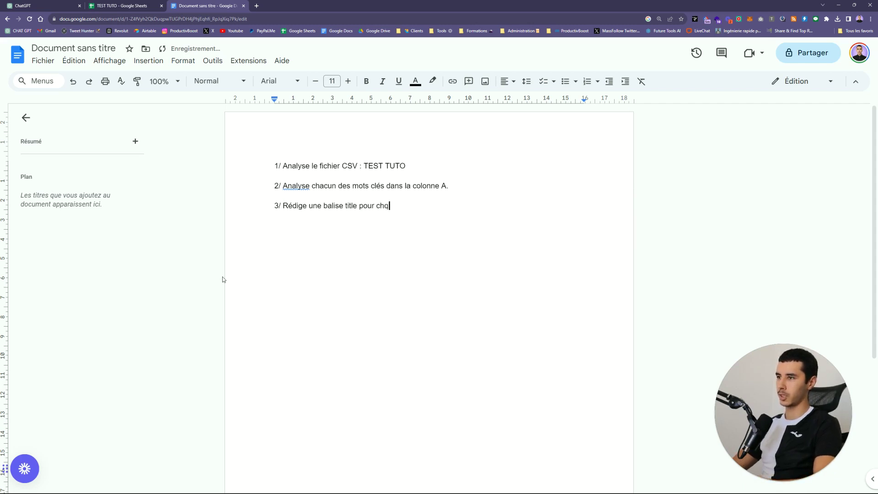
type("qun")
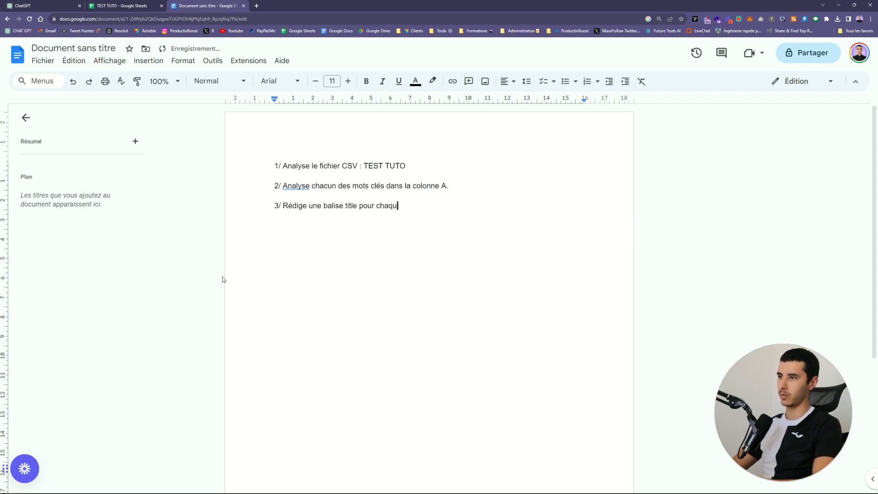
key("BackSpace")
key("BackSpace")
key("BackSpace")
type("cun")
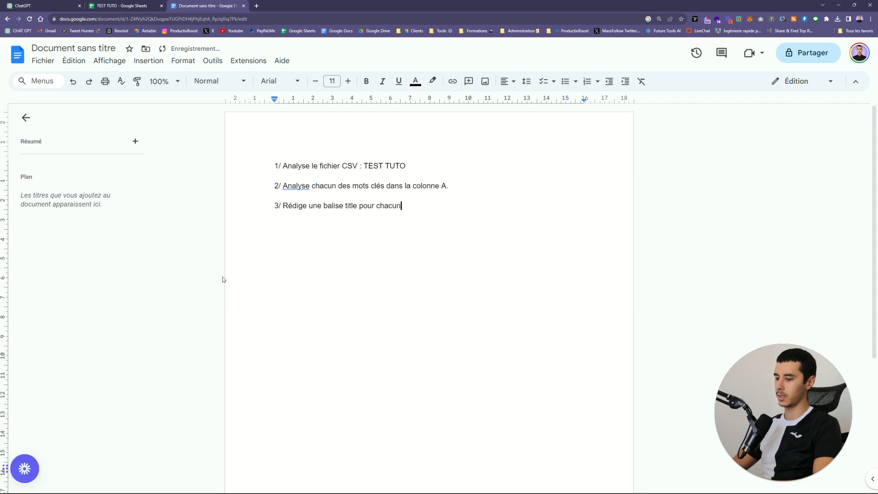
type("e des cellules d")
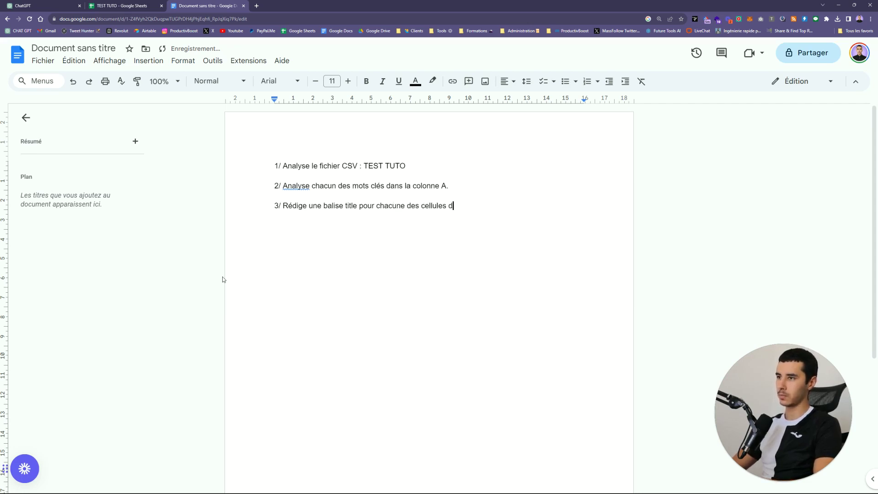
type("ans la co")
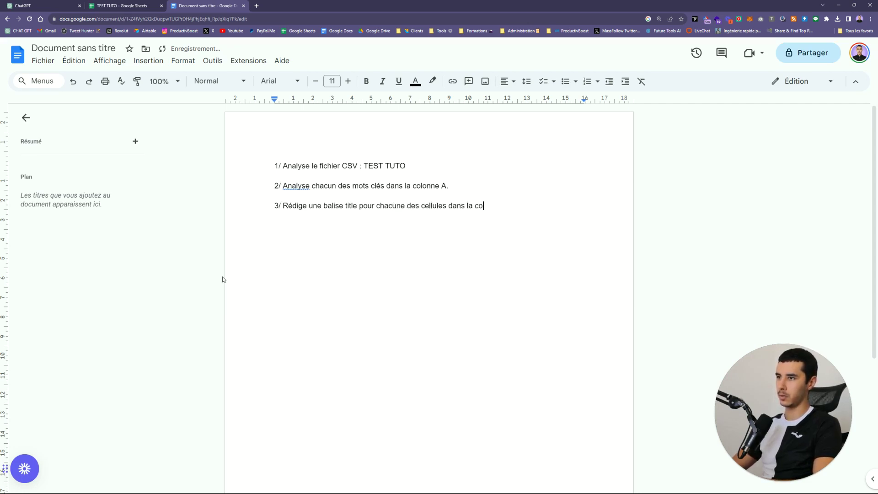
type("lonne B")
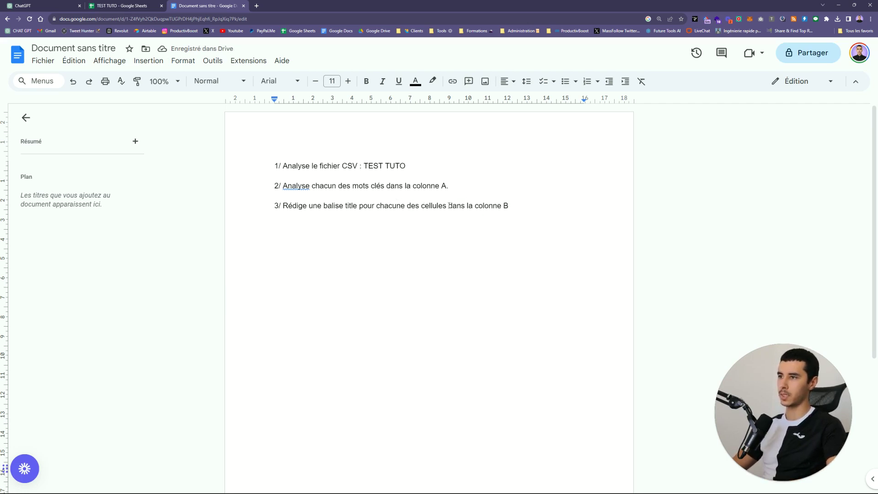
Step: Insert "(mots clés) A" after "cellules" in the third instruction and end the sentence with a period
type("()")
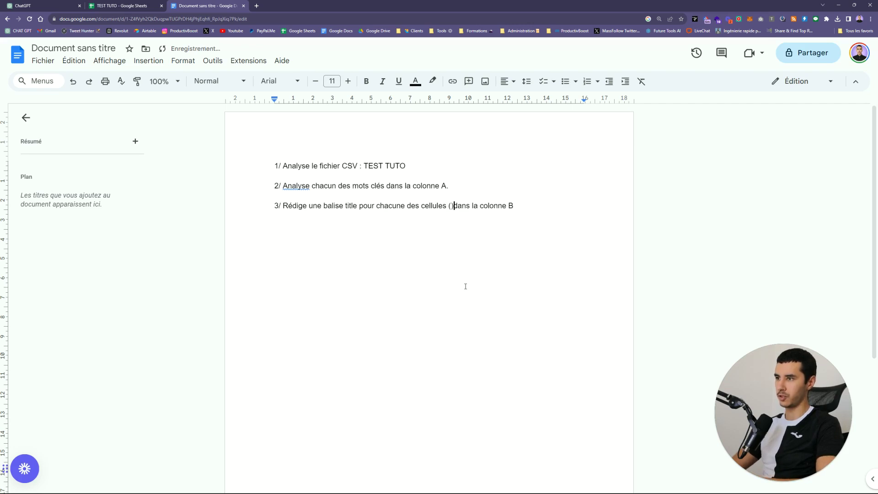
key("Left")
key("Left")
type("mots")
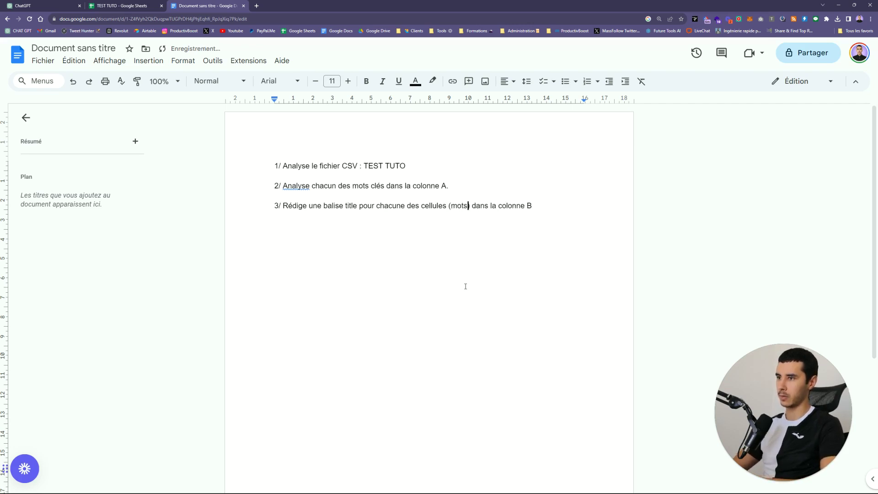
type(" clés")
key("Right")
key("Right")
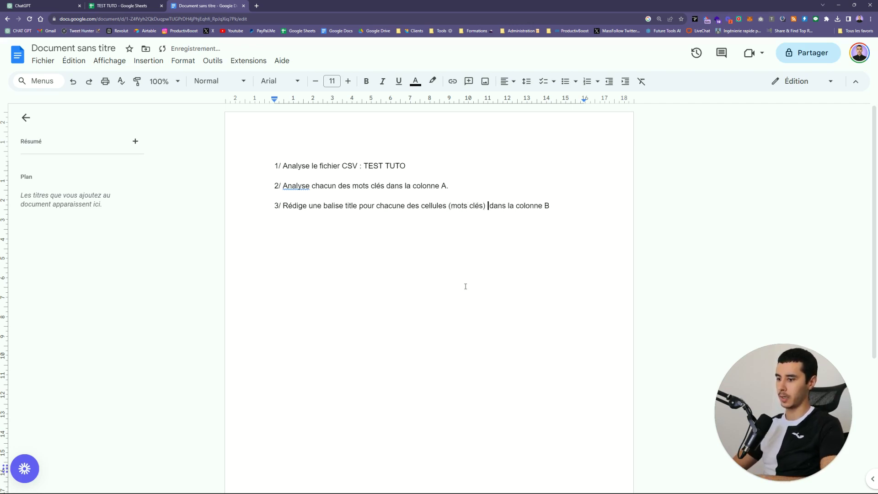
type("A")
left_click(558, 205)
type(".")
key("ctrl+a")
key("ctrl+c")
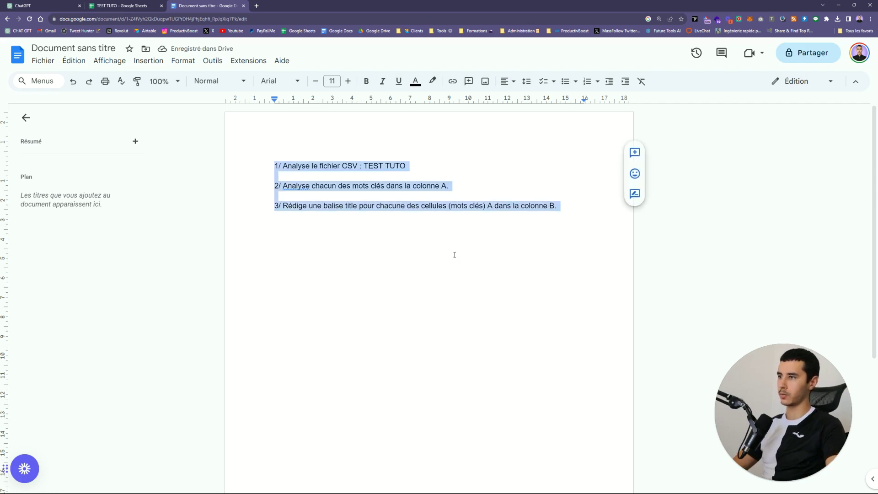
left_click(103, 6)
left_click(32, 5)
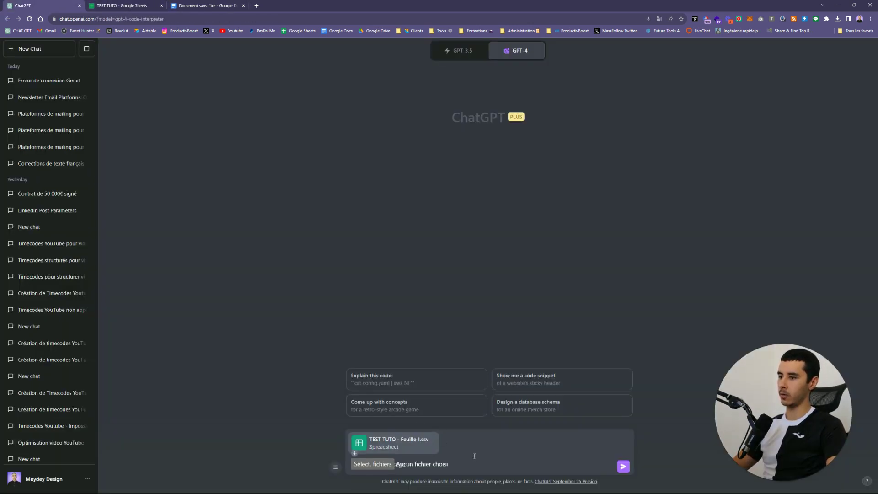
key("ctrl+v")
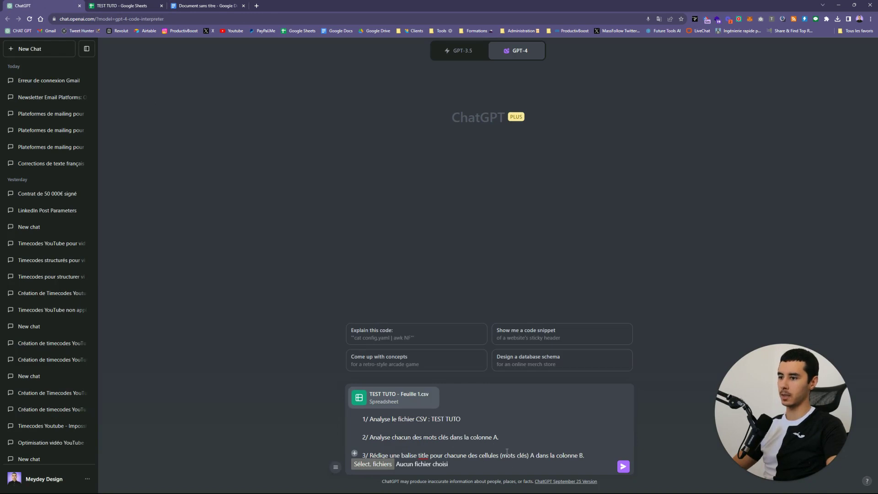
key("BackSpace")
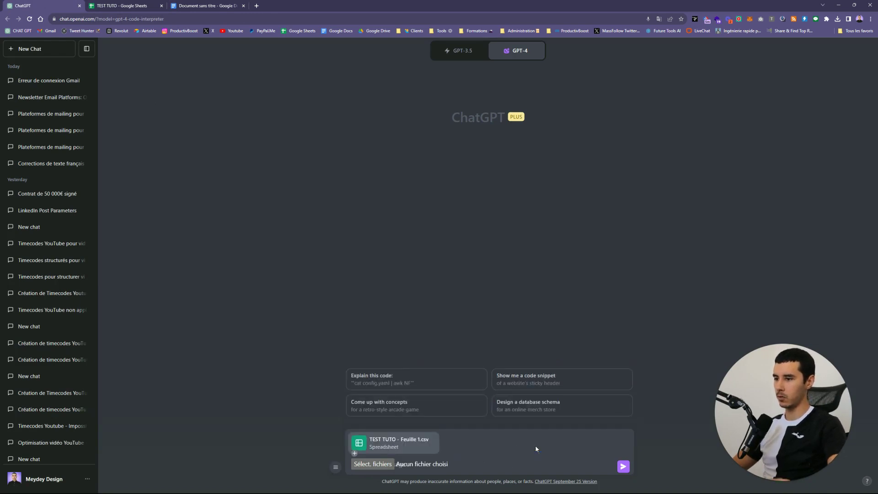
left_click(206, 6)
left_click(209, 165)
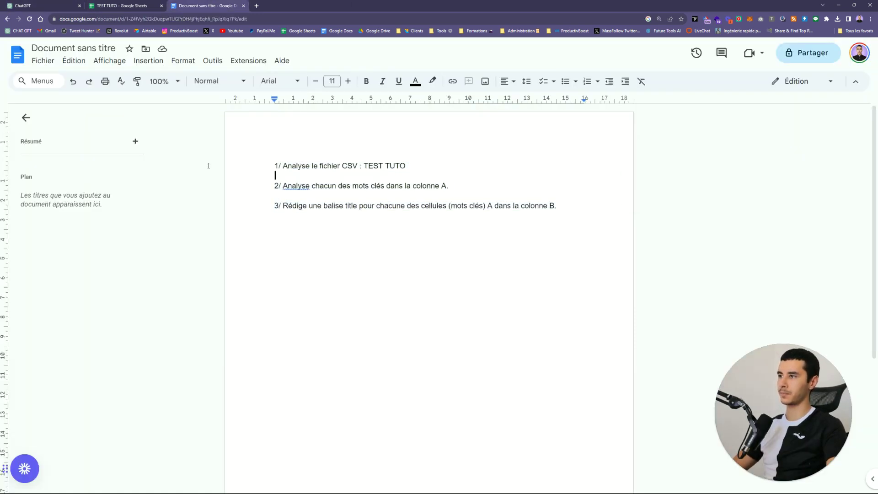
mouse_move(555, 206)
left_mouse_down()
mouse_move(351, 186)
mouse_move(275, 165)
mouse_move(274, 184)
mouse_move(564, 203)
left_mouse_up()
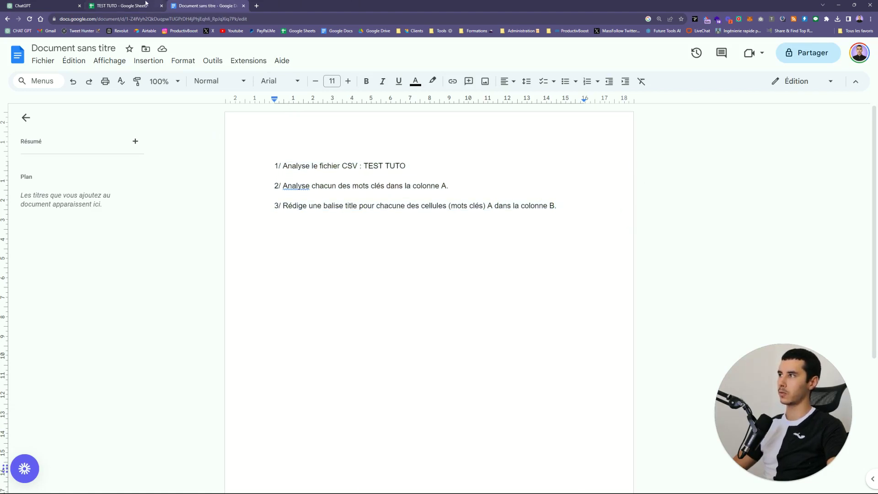
Step: Switch to the TEST TUTO spreadsheet to check keyword cells A1:A12 against target cells B1:B12, and return to the Google Docs document
left_click(121, 5)
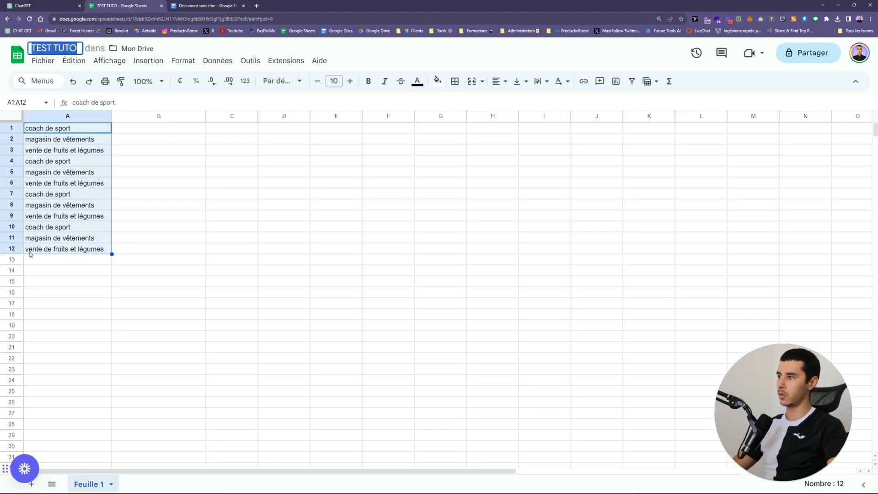
left_click(83, 132)
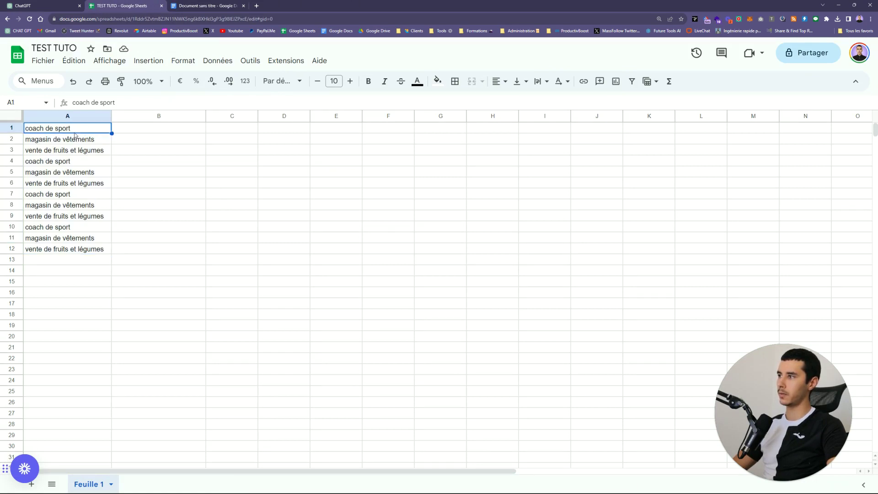
left_click_drag(74, 134, 87, 246)
left_click_drag(152, 132, 135, 248)
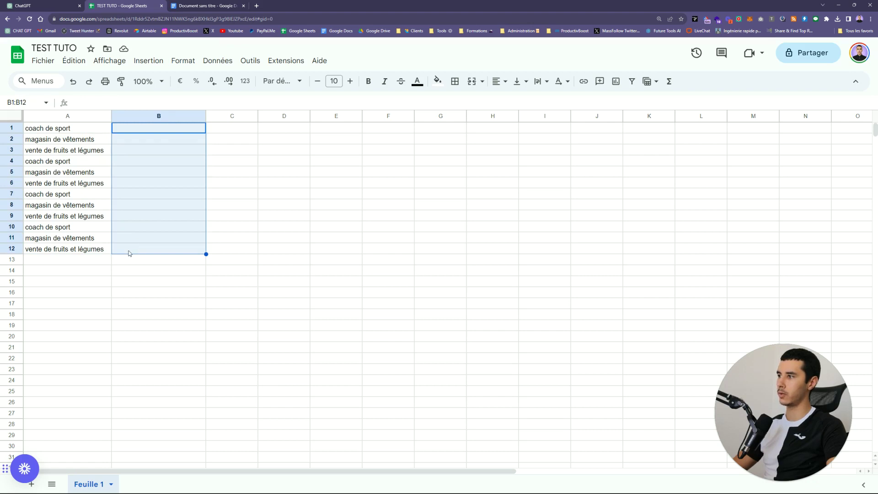
left_click(203, 6)
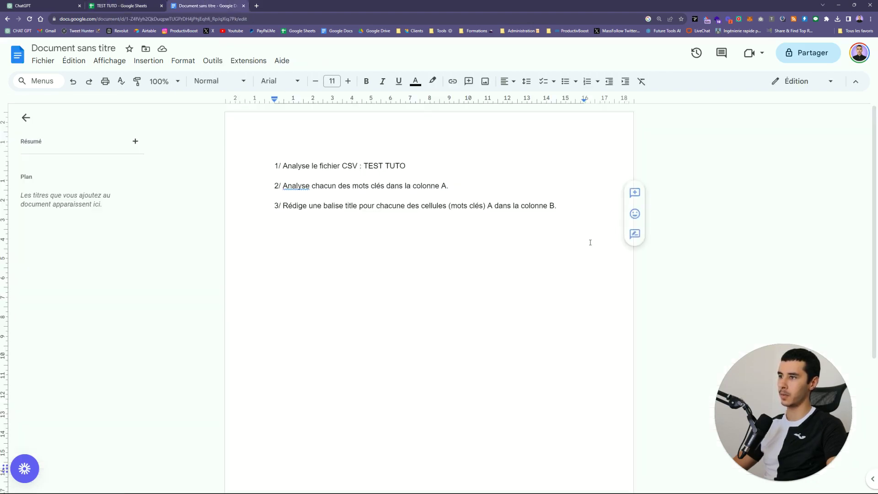
Step: Add to the third instruction the sentence "Tu dois remplir les 12 cellules de la colonne B correspondante aux cellules de la colonne A."
key("Return")
key("BackSpace")
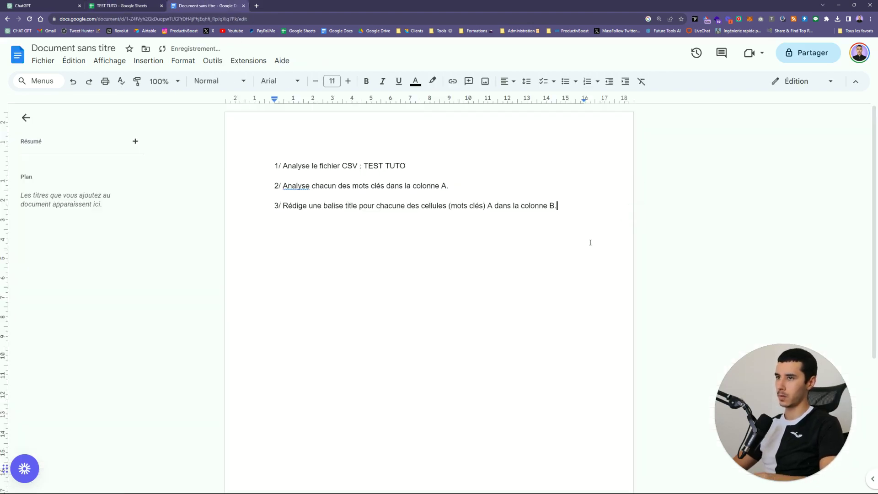
type("Tu dois rempl")
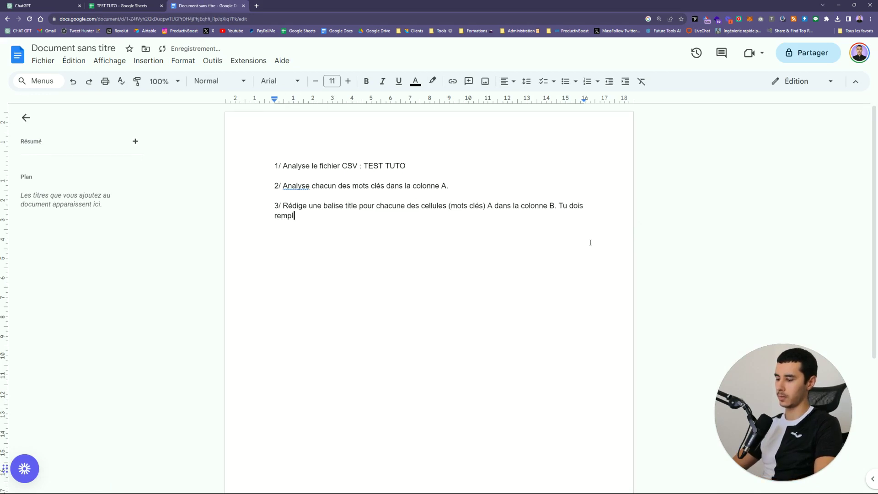
type("ir les ")
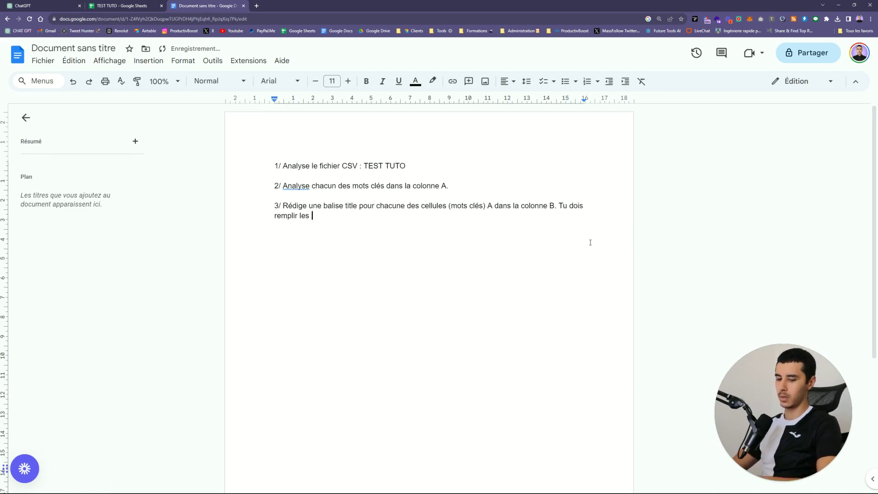
type("12 celu")
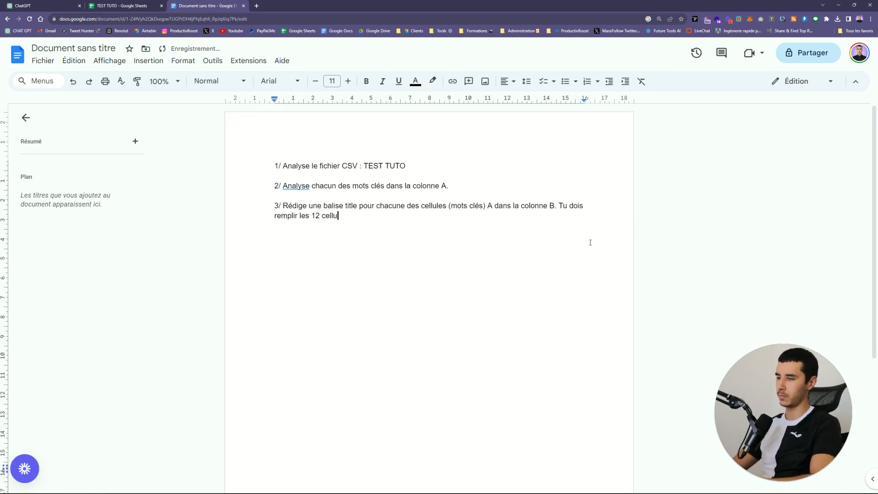
type("les de la colonne")
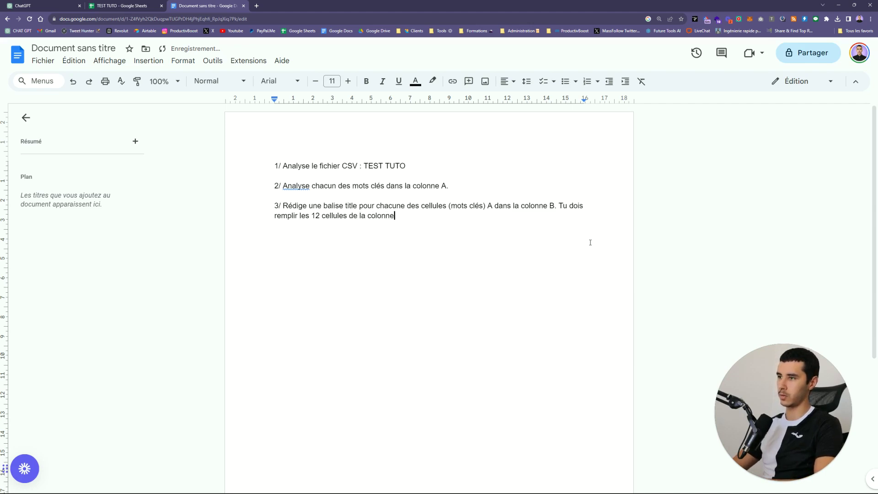
type(" B correspondante à")
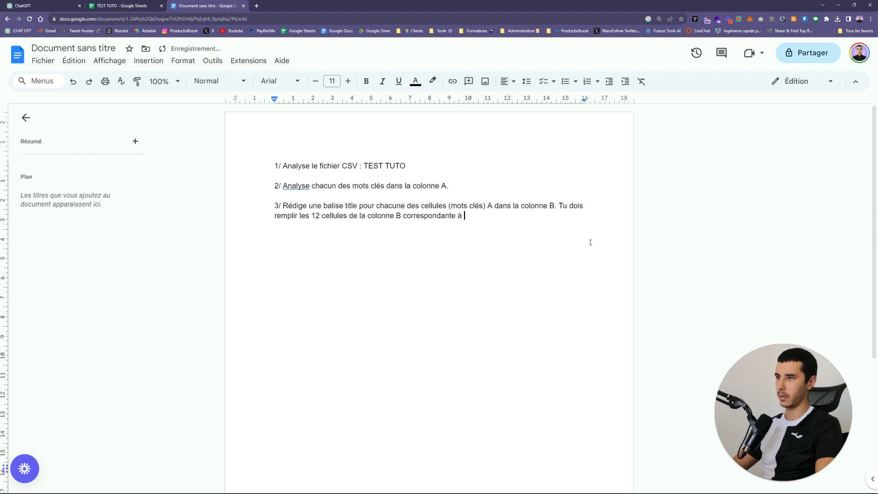
type(" la colonne")
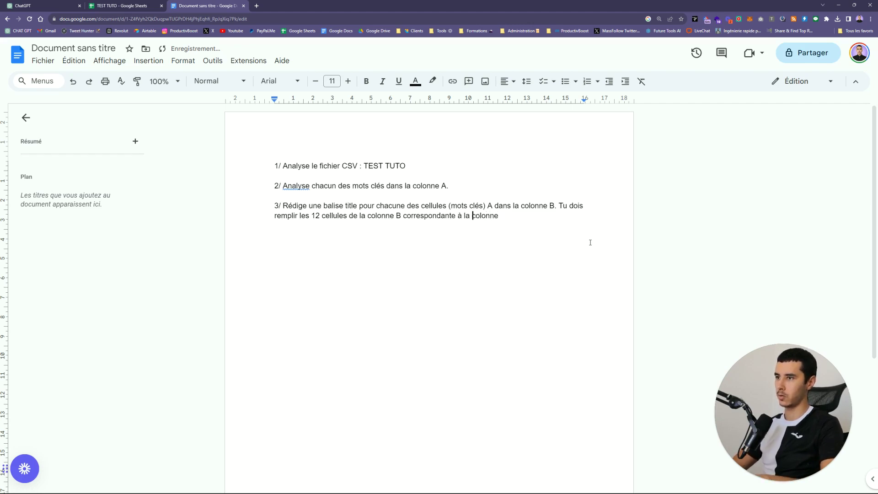
type("aux cellules")
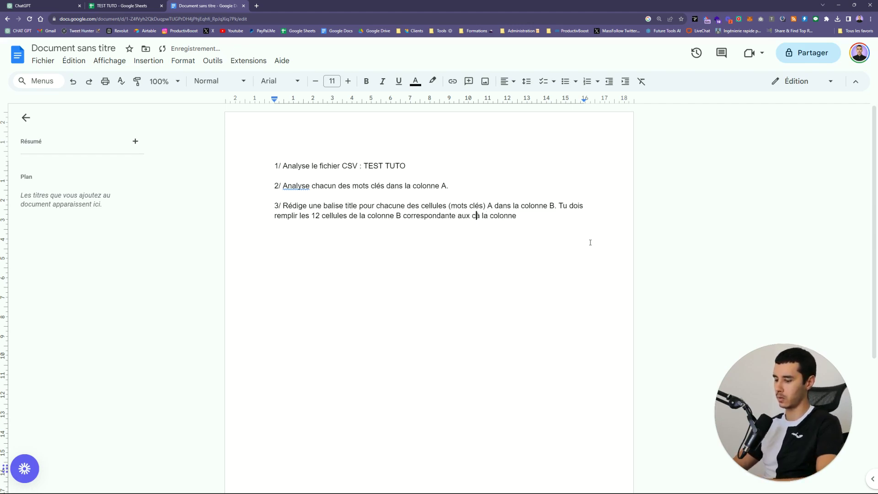
key("Delete")
type("de la")
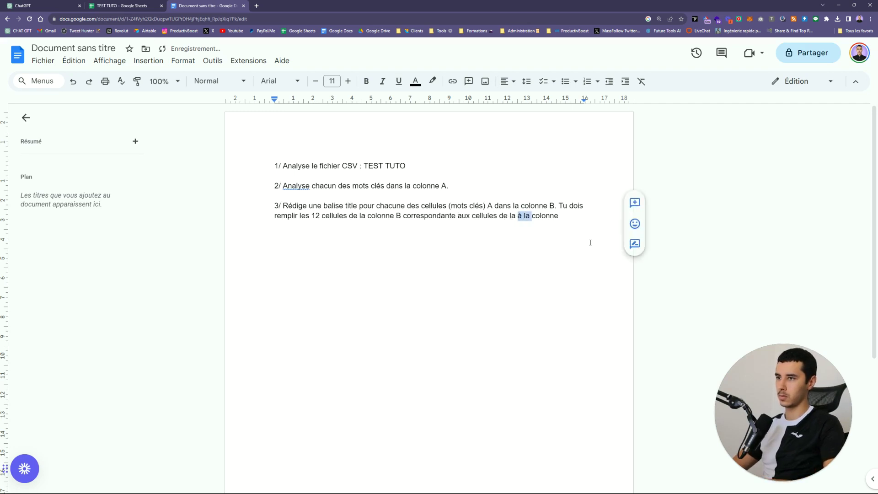
key("End")
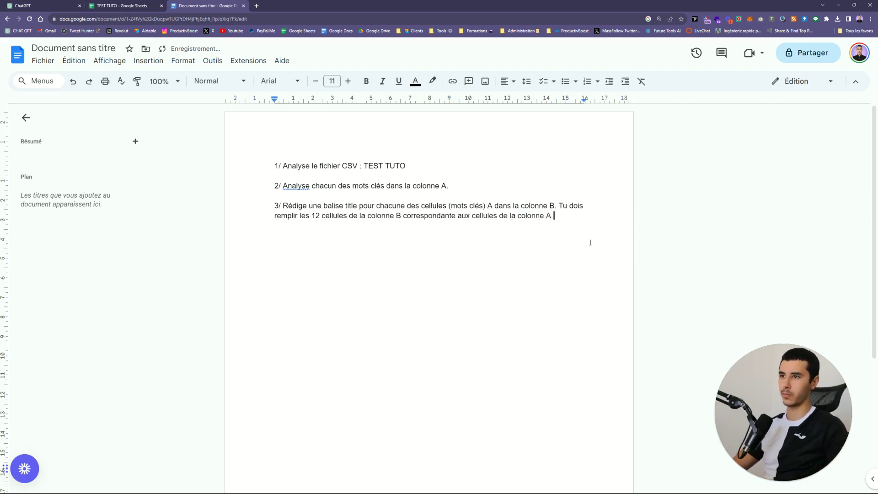
Step: Rename the untitled document as "PROMPT TEST"
left_click(48, 64)
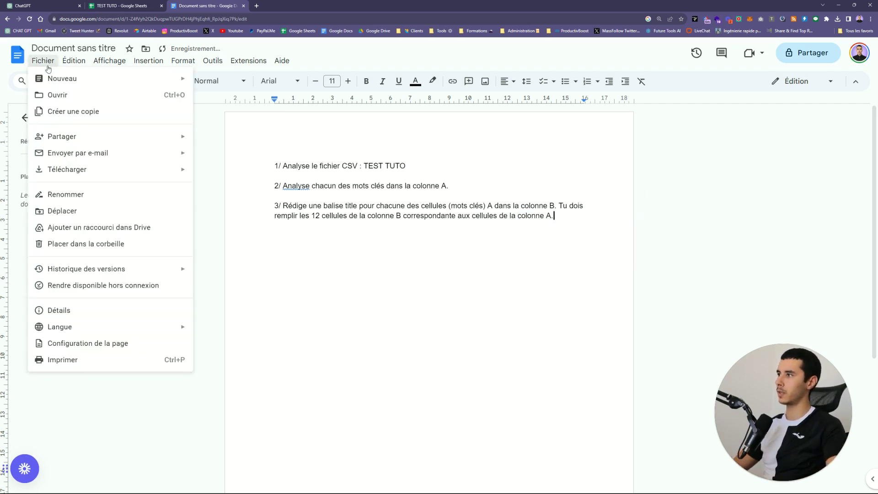
left_click(47, 64)
left_click(73, 48)
type("PRO")
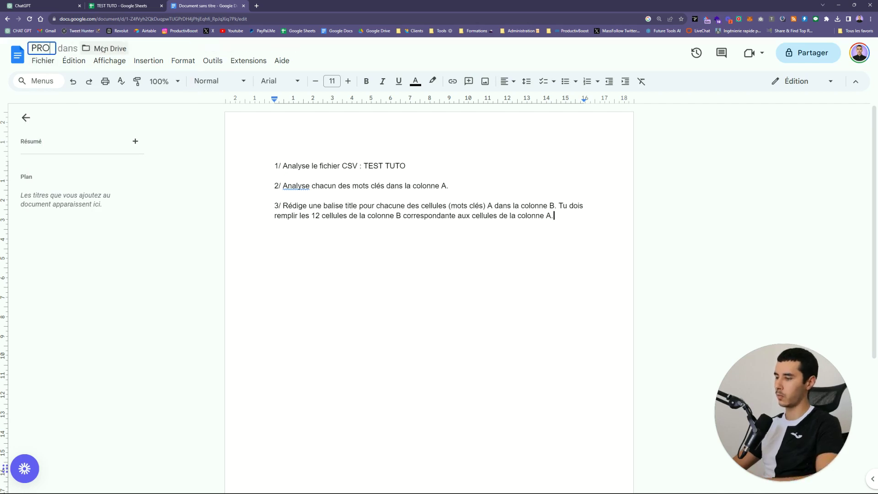
type("MPT TEST")
key("Return")
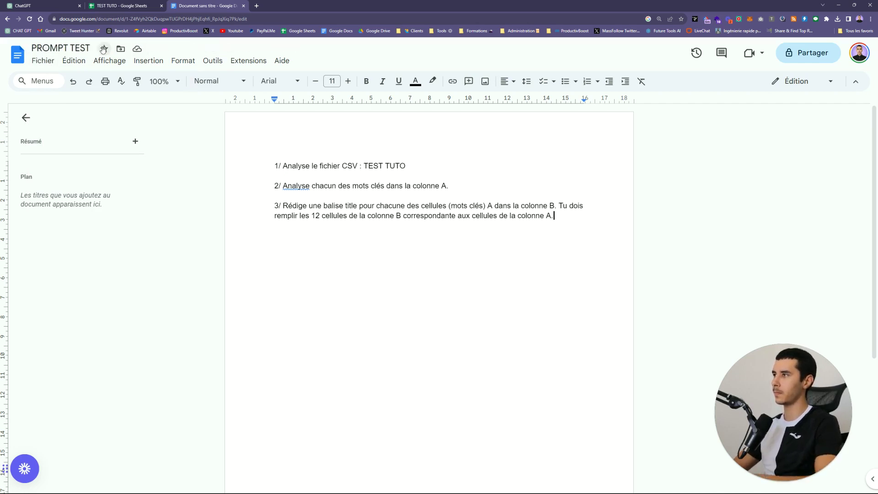
Step: Download the document as a plain text (.txt) file, open the downloaded file to check its contents and close it
key("alt+e")
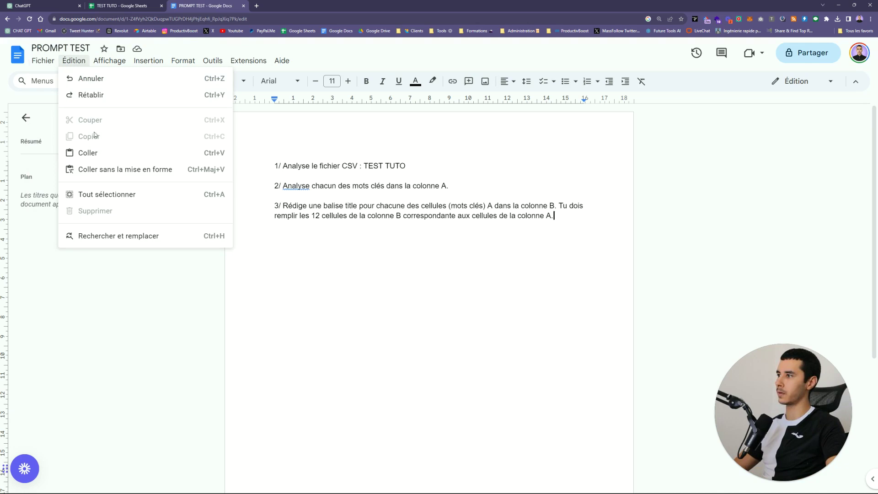
left_click(36, 60)
mouse_move(67, 169)
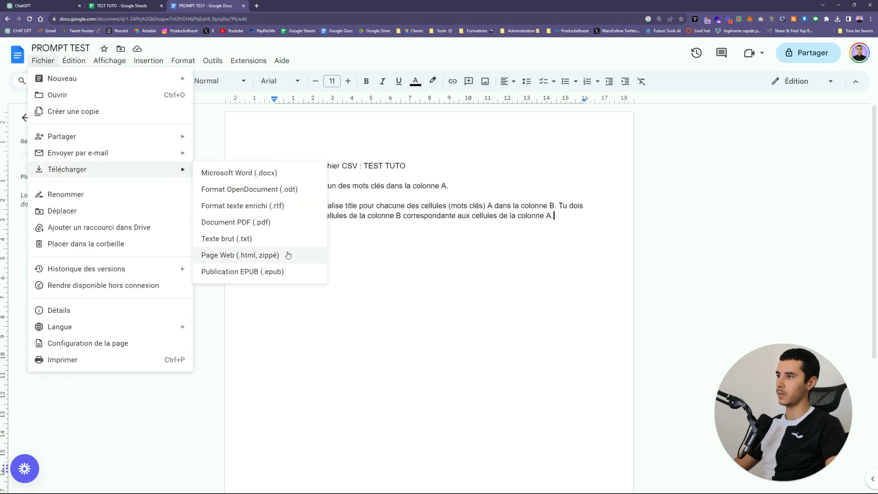
left_click(246, 240)
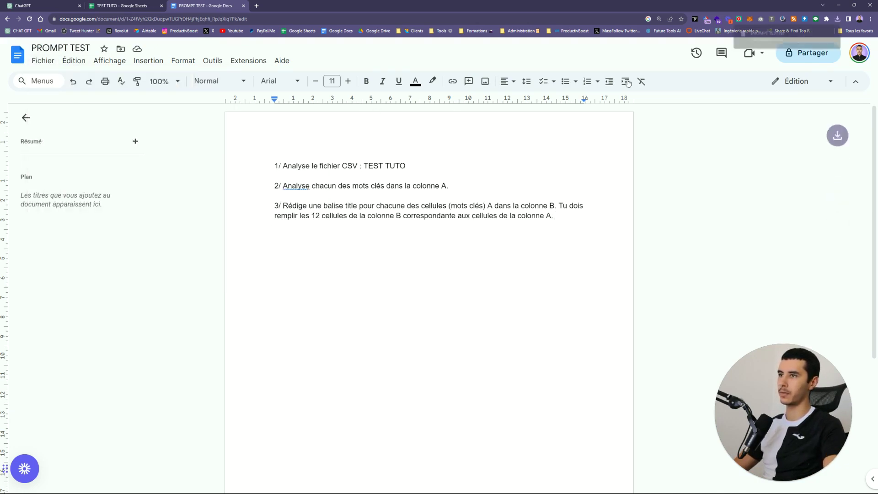
left_click(778, 36)
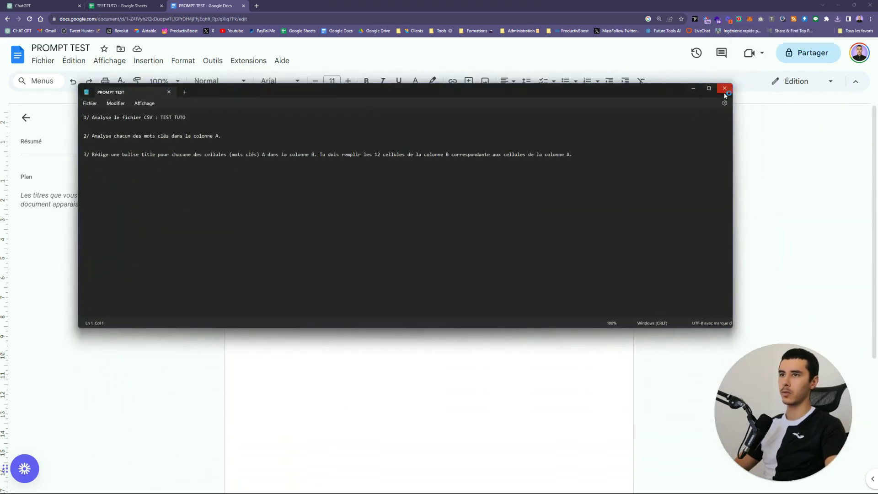
left_click(725, 94)
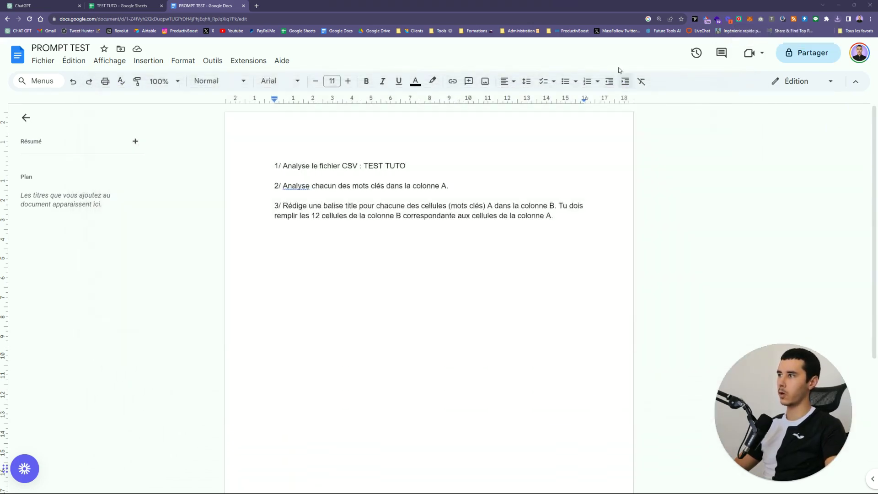
Step: Switch to ChatGPT and attach PROMPT TEST.txt from the downloads folder alongside the CSV file
left_click(123, 5)
left_click(76, 3)
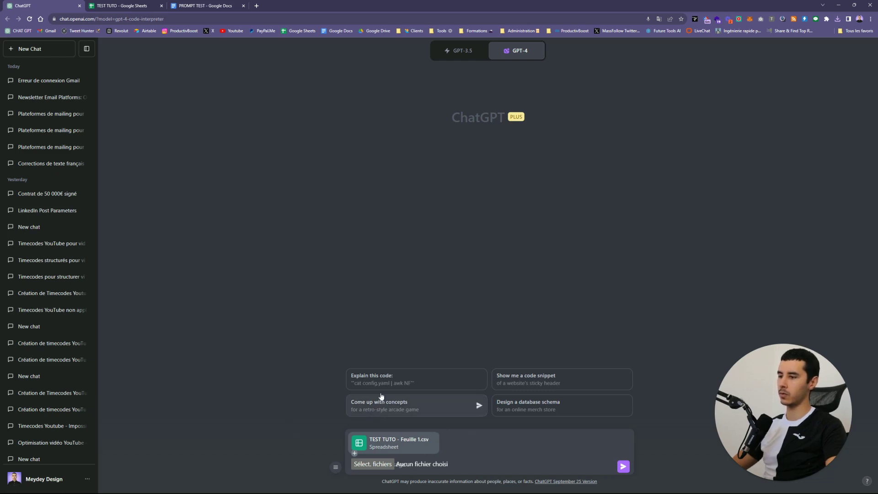
left_click(357, 463)
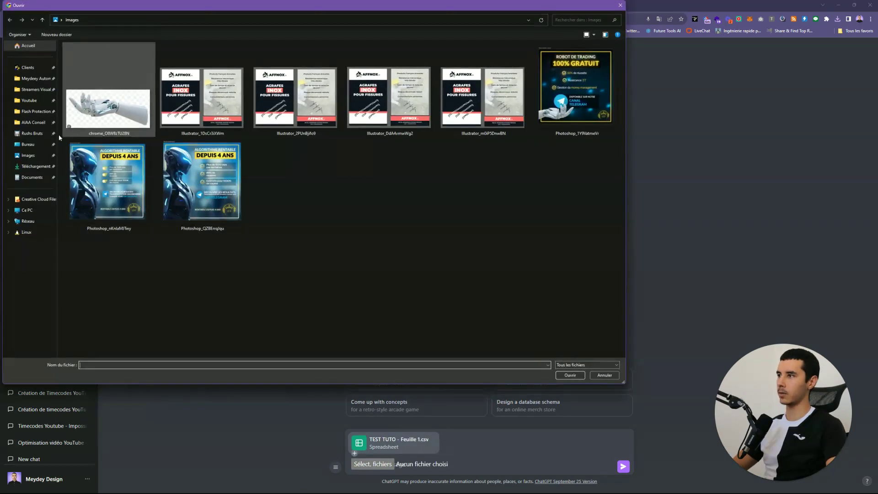
left_click(35, 166)
double_click(108, 105)
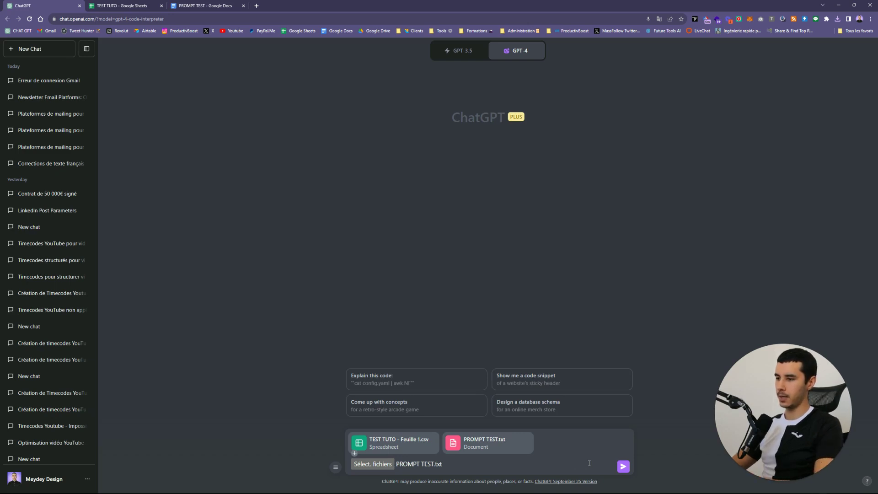
Step: Return to the PROMPT TEST document in Google Docs and add a separator line "/-/-/" below the third instruction
left_click(185, 4)
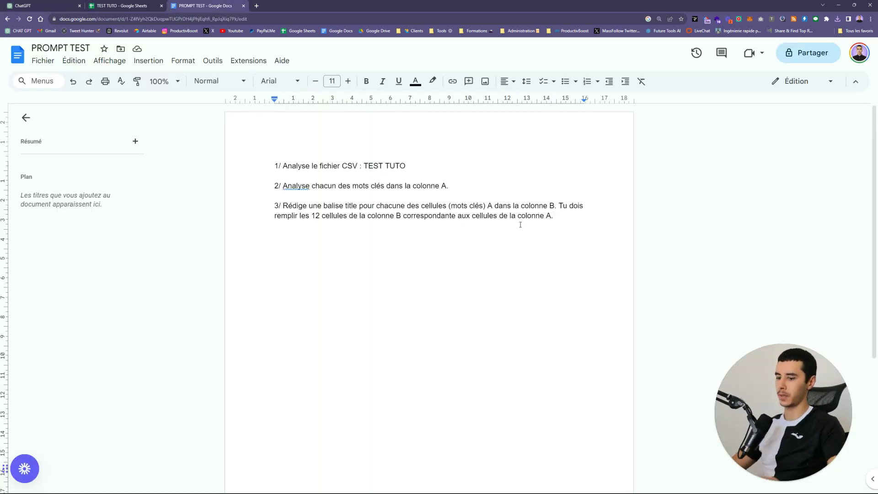
key("Return")
type("/-/-/")
key("Return")
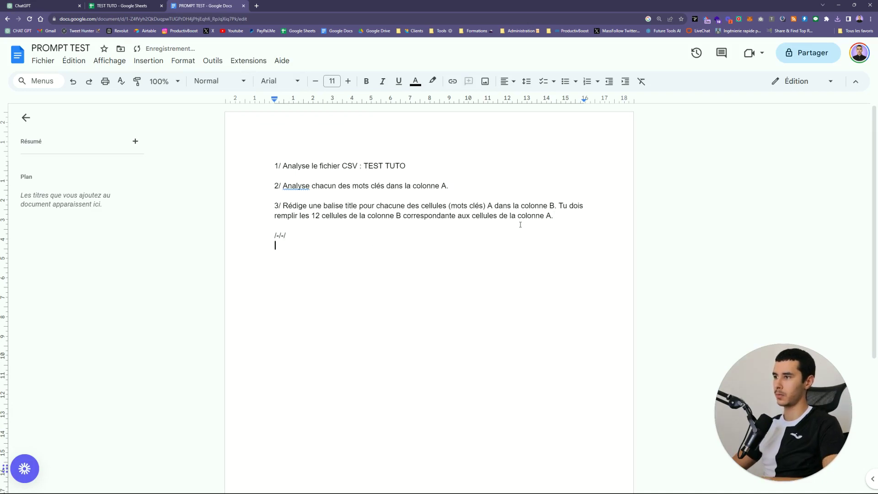
Step: Write below the separator "Analyse le fichier .txt car il contient les instructions que tu dois suivre pour réaliser ma demande."
type("Analyse")
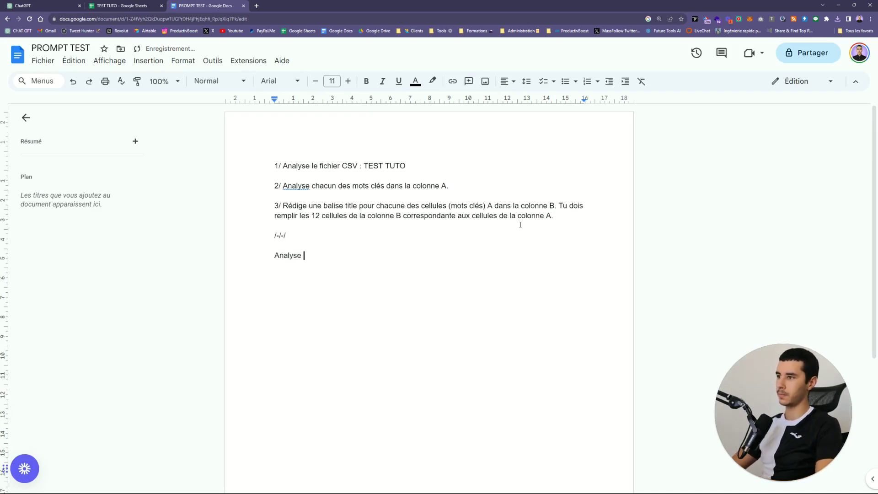
type(" le ")
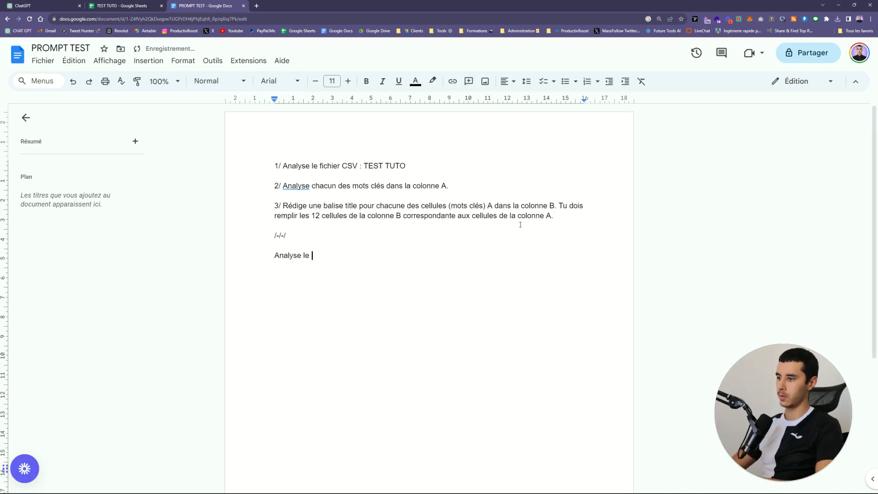
type("fichier")
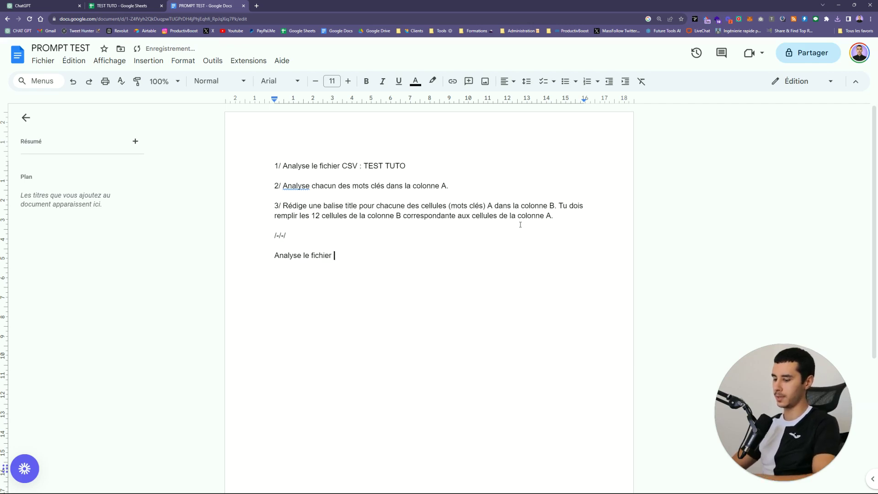
type(" .txt")
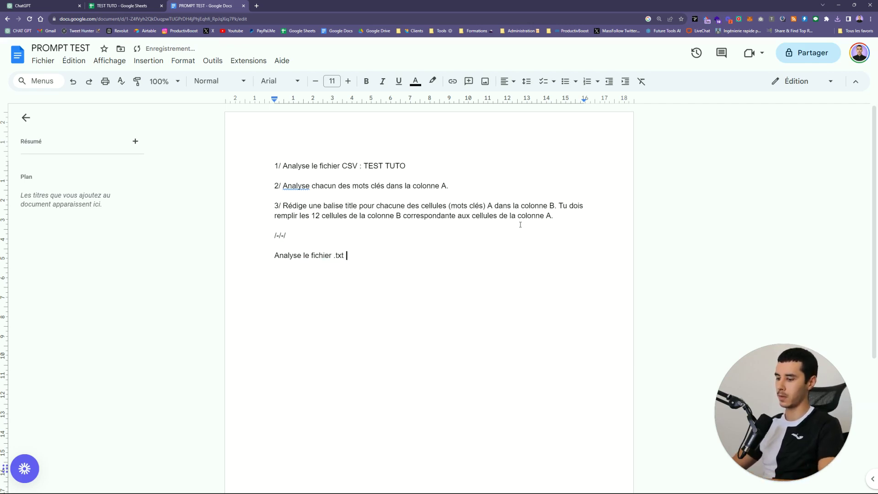
type(" car il ")
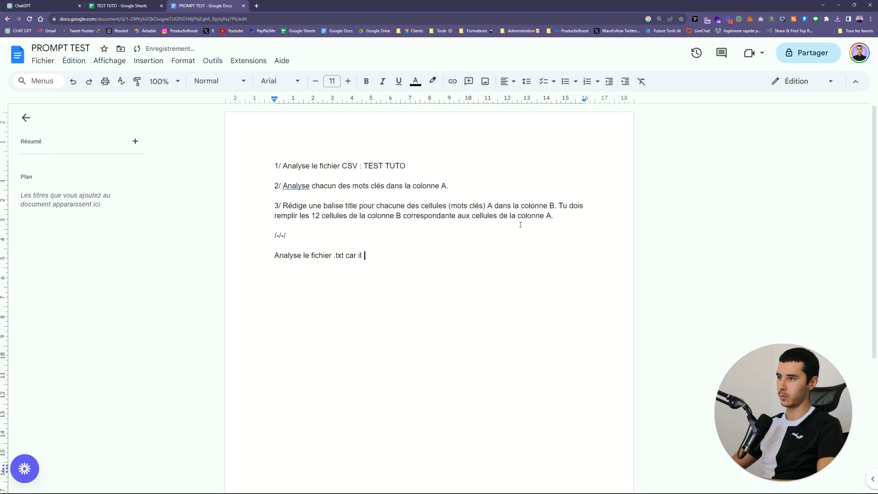
type("contient les instr")
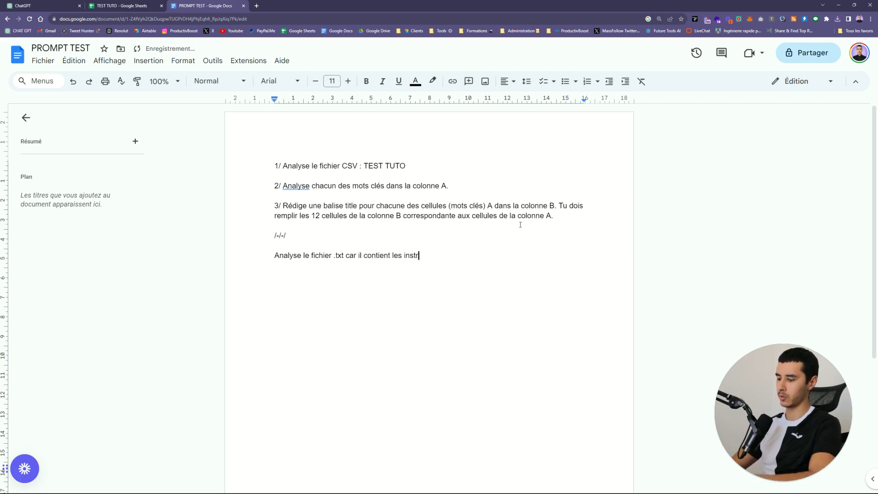
type("uctions que tu dois")
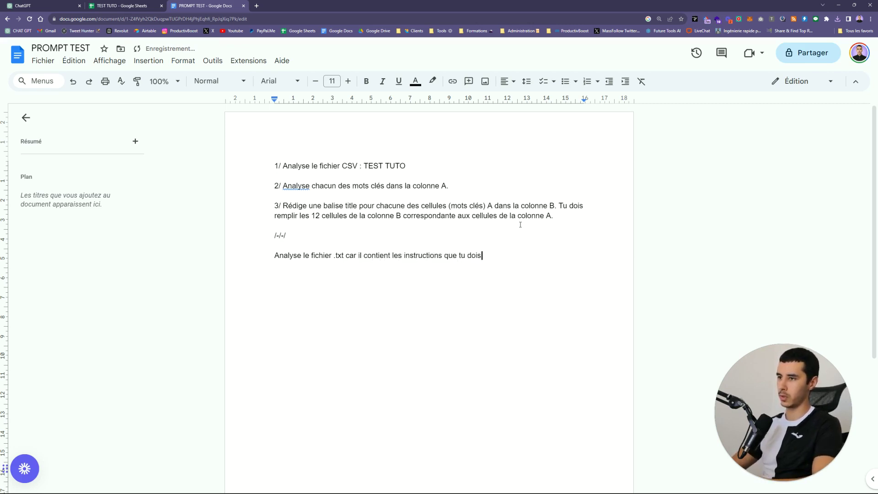
type(" suivre pou")
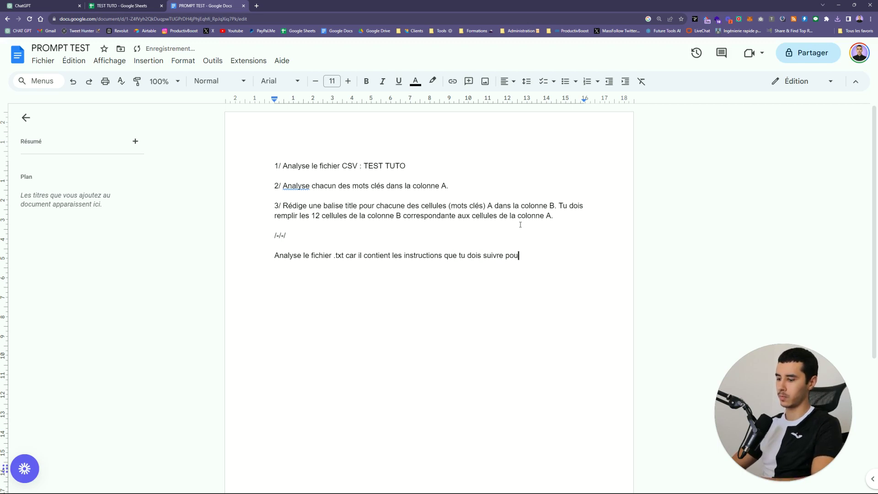
type("r réaliser ma dema")
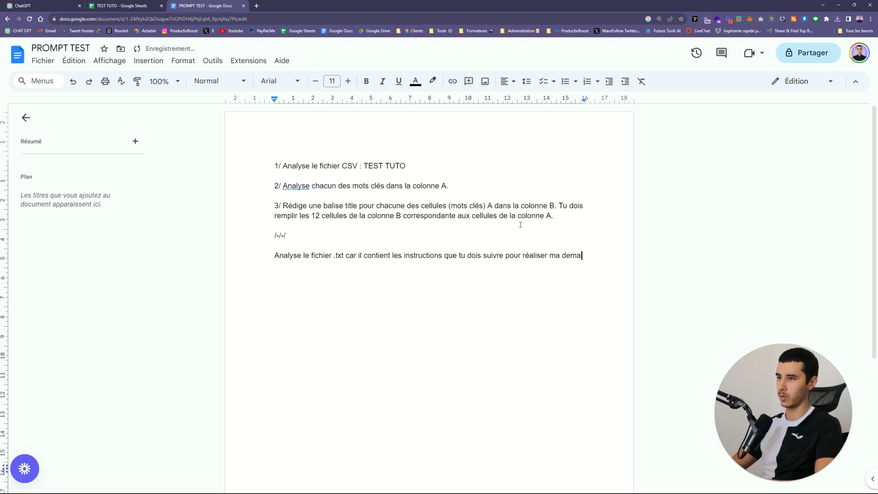
type("nde.")
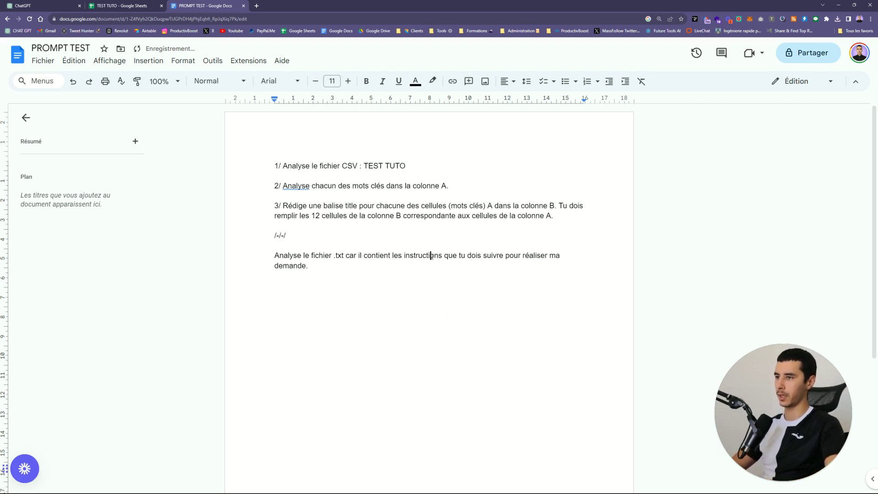
Step: Copy the sentence below the separator and paste it into the ChatGPT message that has the two attached files
triple_click(431, 256)
key("ctrl+c")
key("ctrl+shift+Tab")
key("ctrl+shift+Tab")
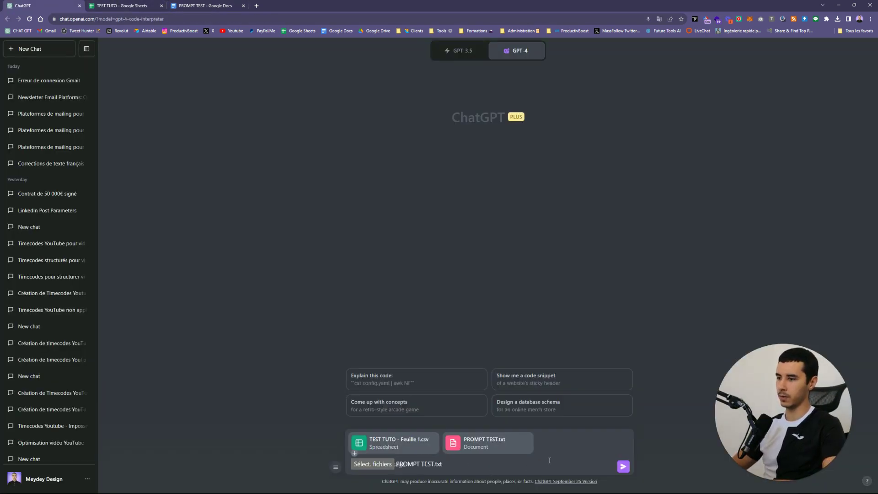
key("ctrl+v")
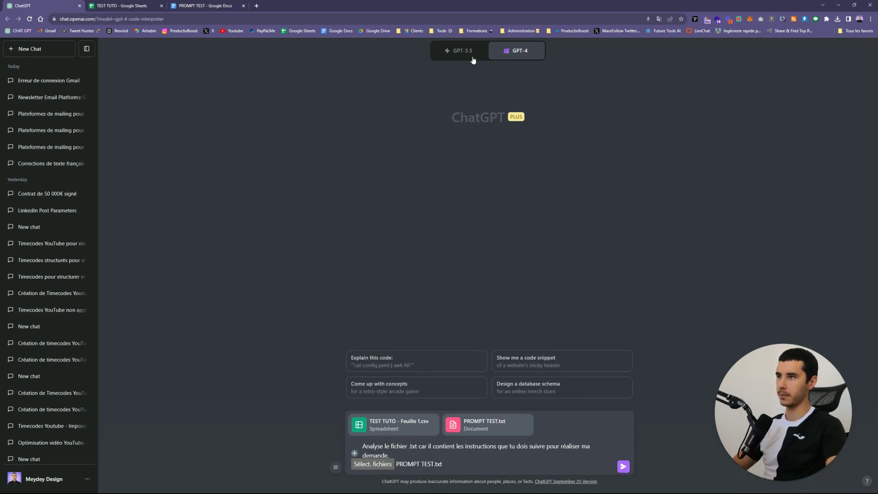
Step: Insert "(PROMPT TEST.txt)" after "fichier .txt" in the message and send it to ChatGPT with both attachments
mouse_move(508, 51)
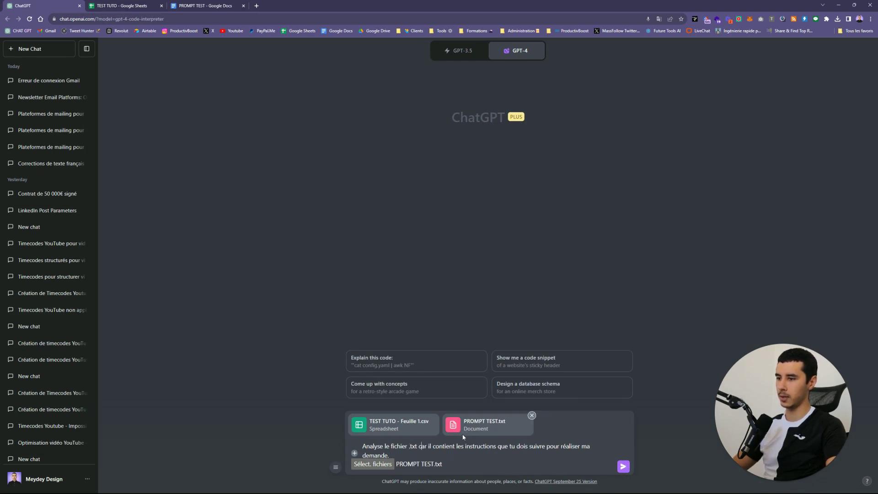
type("(PROMPT T")
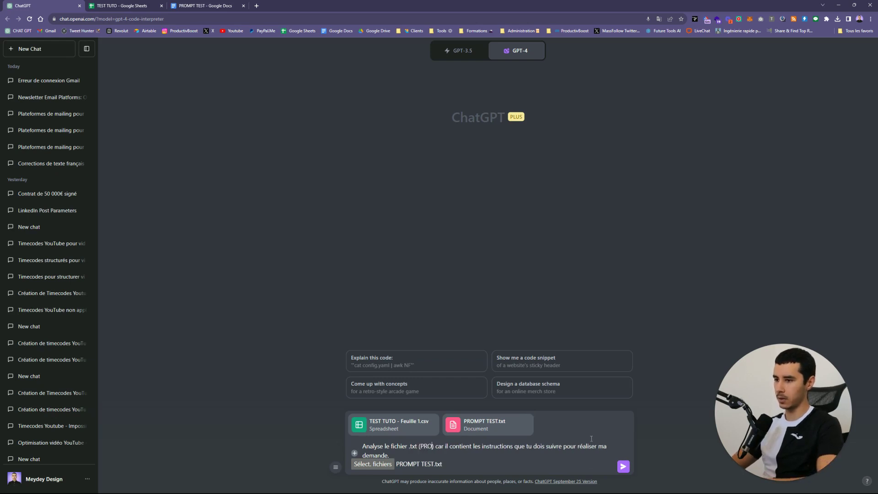
type("EST")
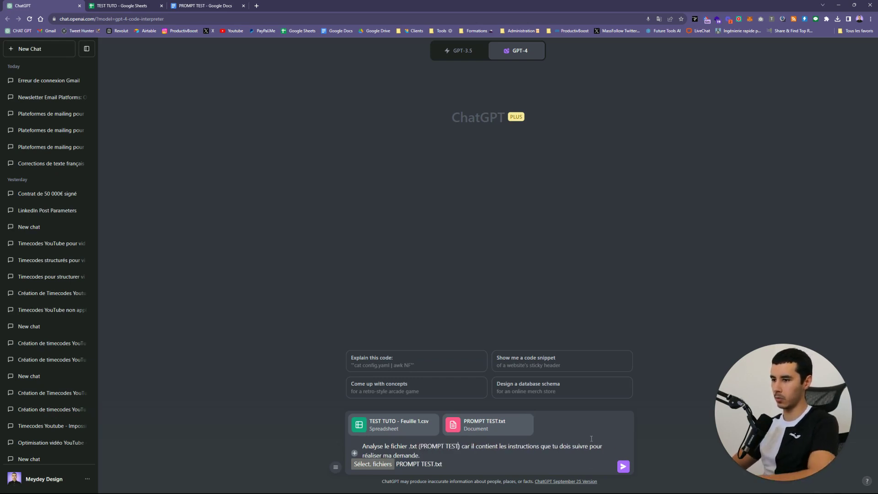
key("BackSpace")
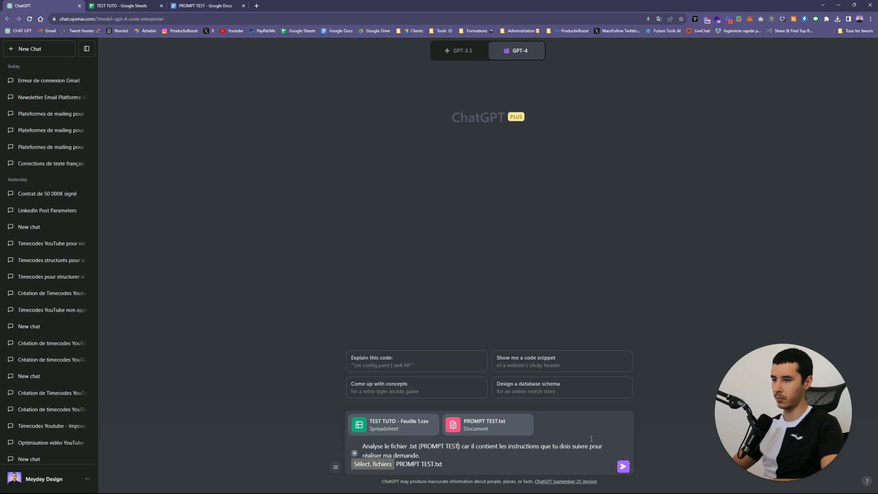
type(".txt")
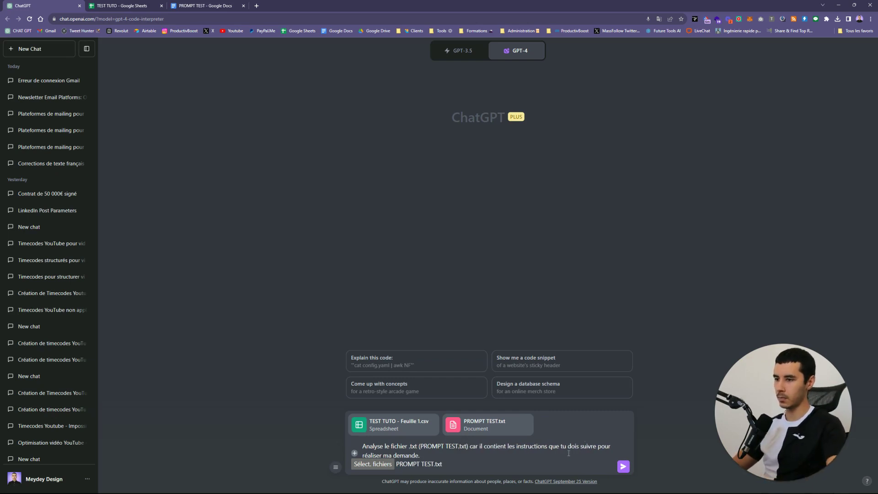
left_click(624, 466)
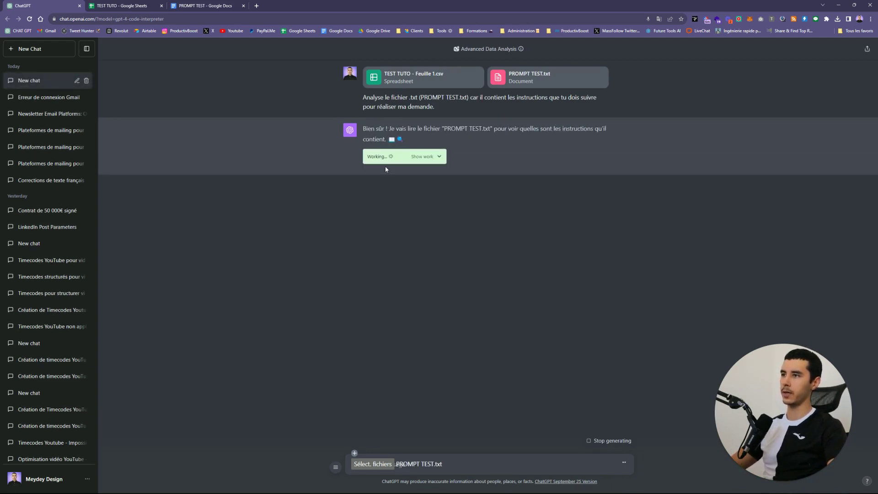
Step: Expand the work details of ChatGPT's first analysis to examine the Python code and its result, and collapse them again
left_click(436, 157)
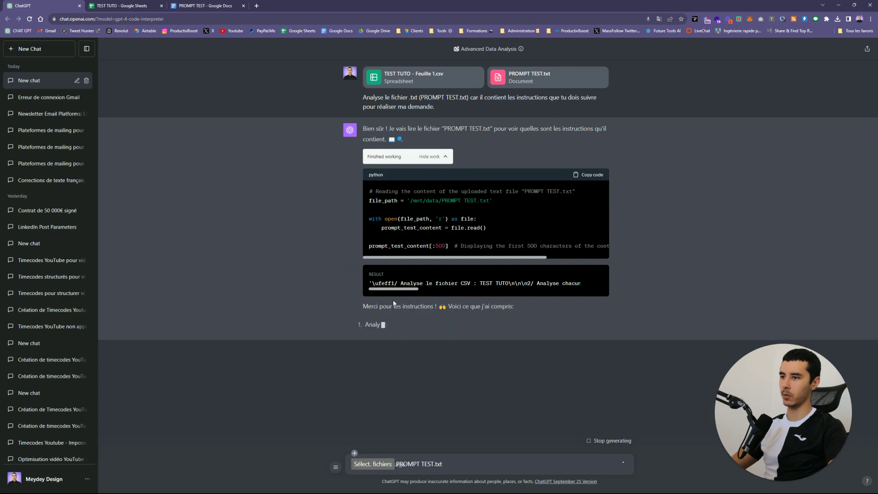
left_click_drag(396, 303, 490, 309)
left_click(490, 309)
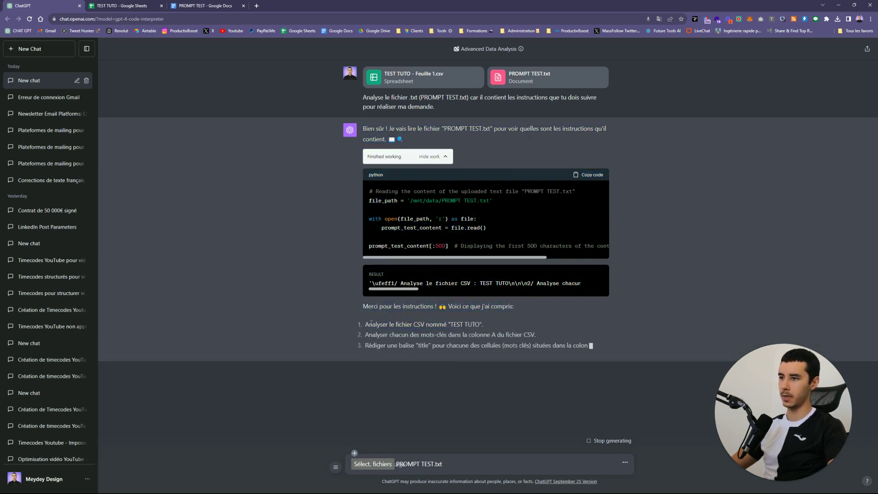
left_click(445, 157)
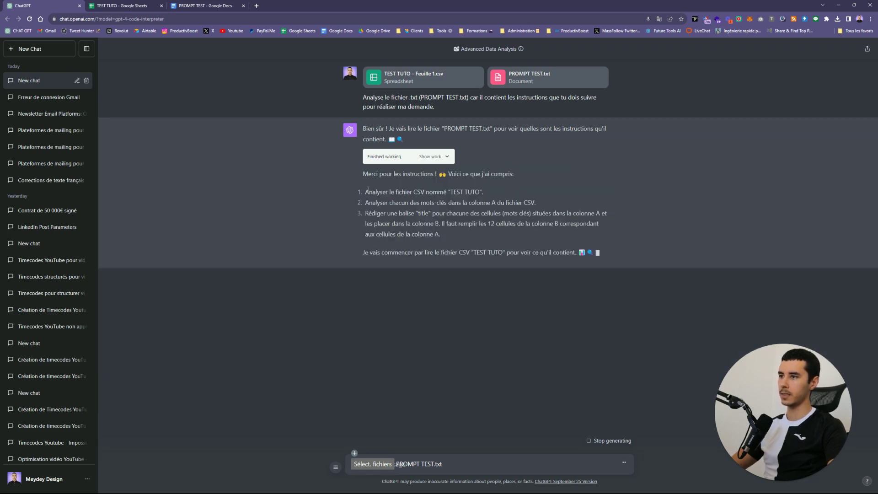
Step: Review ChatGPT's numbered restatement of the instructions and compare it with the prompt that was sent
left_click_drag(369, 191, 382, 191)
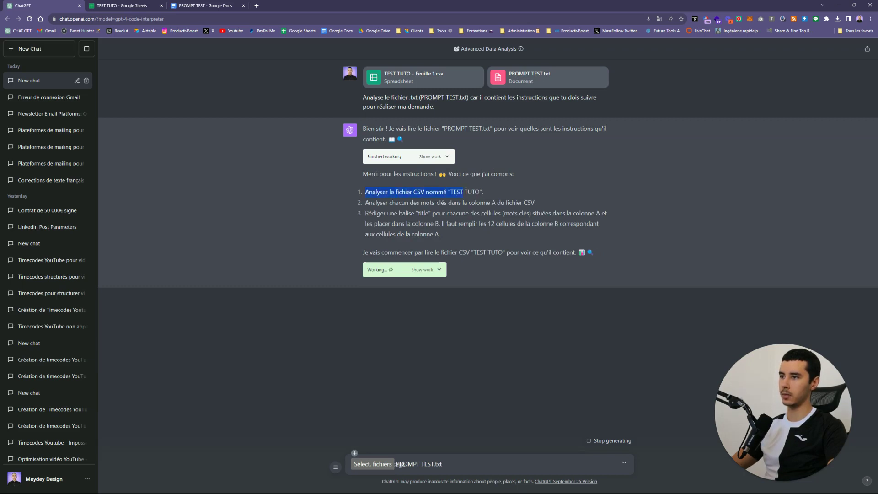
left_click_drag(366, 202, 529, 203)
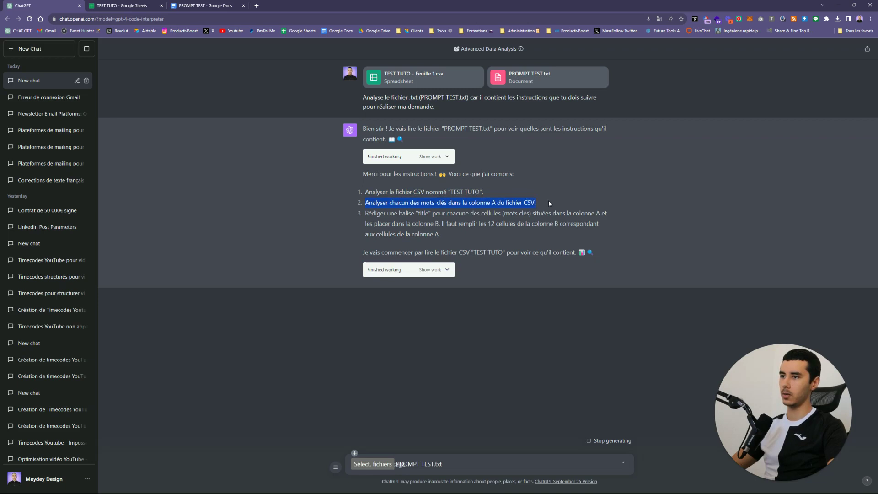
left_click(410, 253)
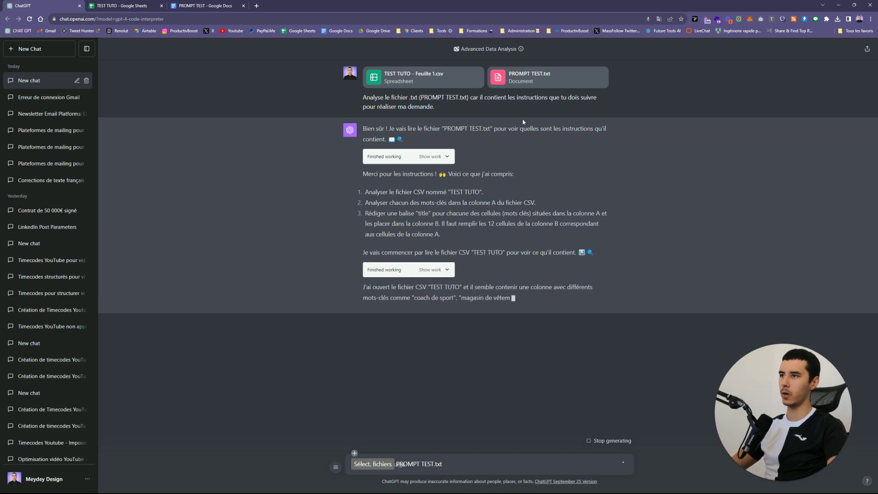
triple_click(387, 110)
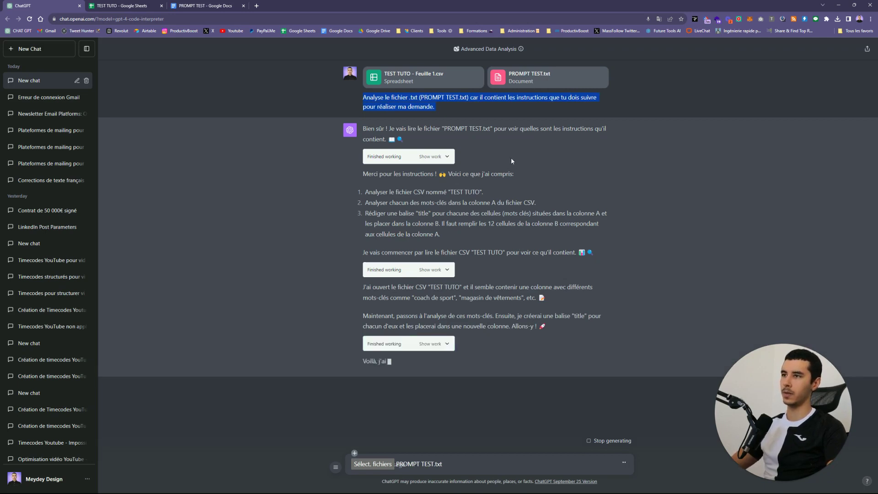
Step: Read ChatGPT's answer to the end, comparing its closing question about a new CSV file with its third restated instruction
left_click(474, 99)
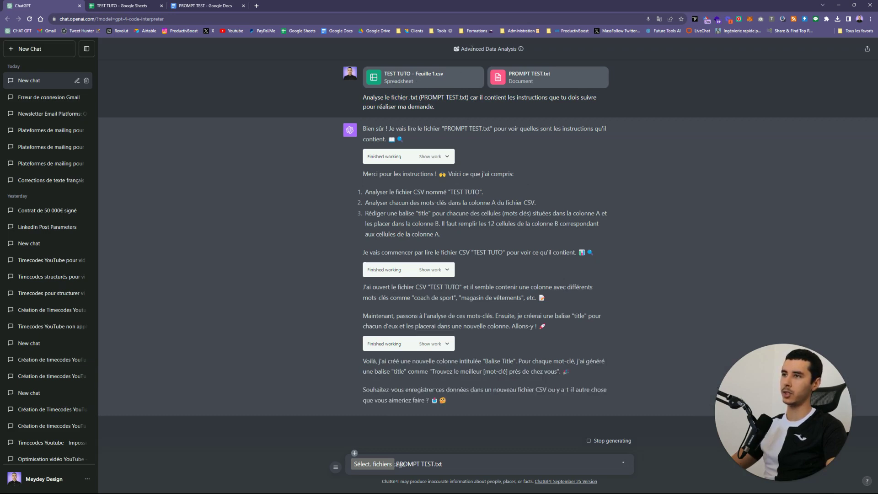
left_click_drag(461, 49, 517, 51)
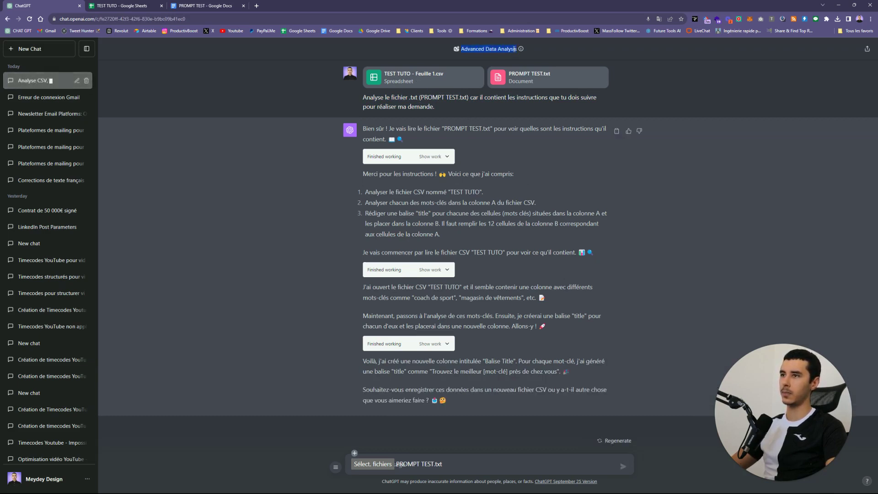
left_click(516, 52)
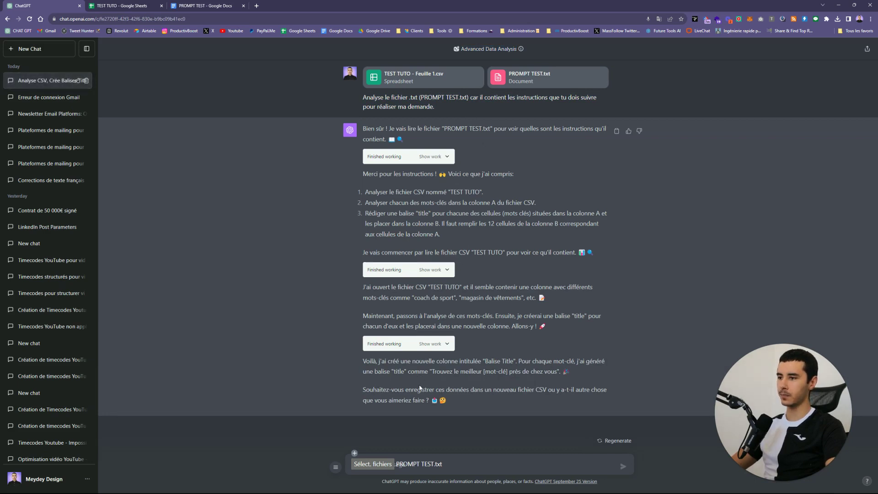
left_click_drag(366, 389, 435, 400)
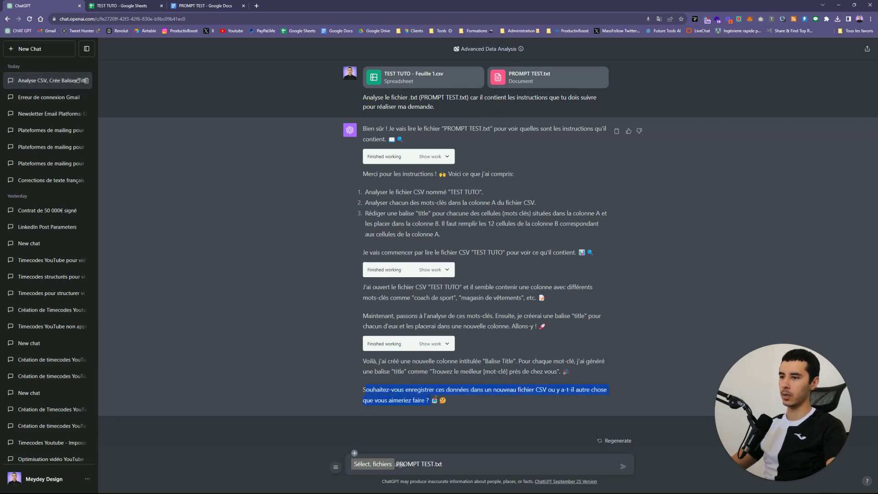
left_click(481, 391)
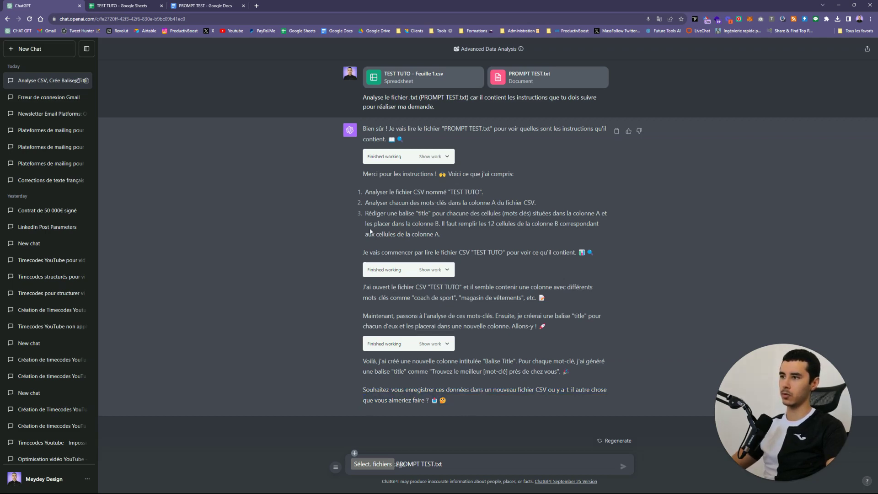
left_click_drag(362, 213, 441, 235)
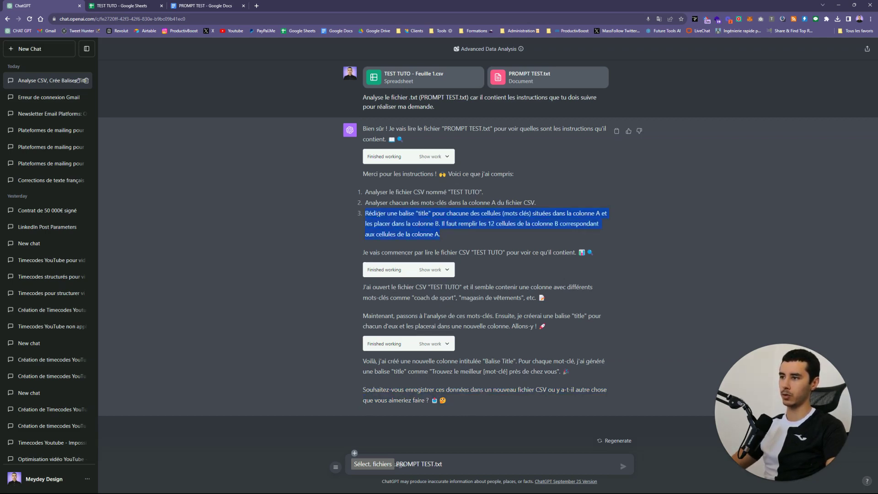
left_click(368, 213)
left_click_drag(367, 213, 442, 231)
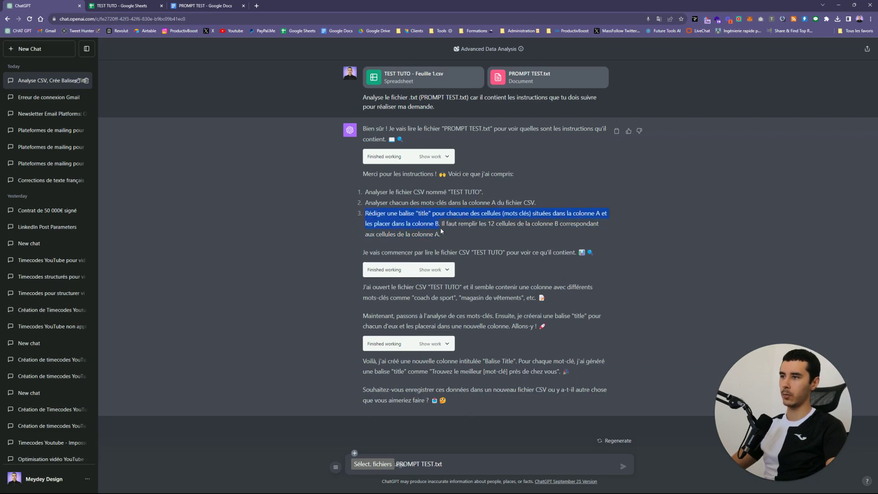
left_click(471, 461)
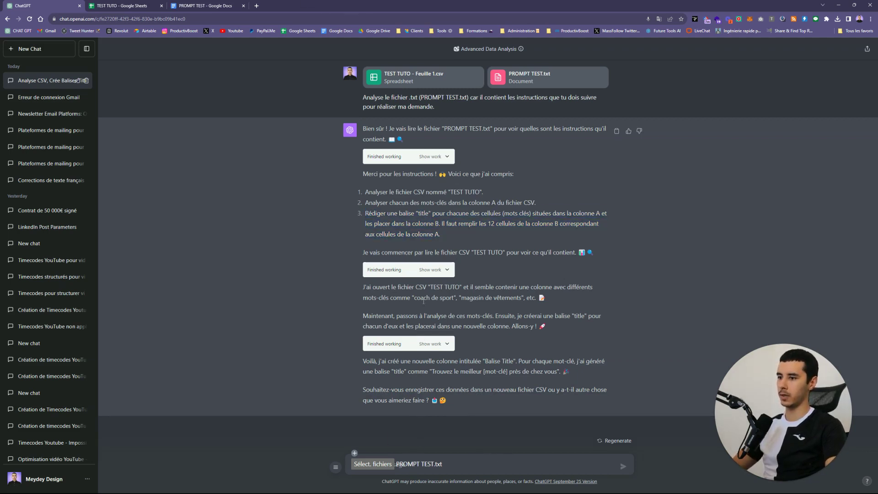
Step: Switch to the PROMPT TEST document in Google Docs and add a "/-/-/" separator line below the last sentence
left_click(205, 5)
left_click(370, 275)
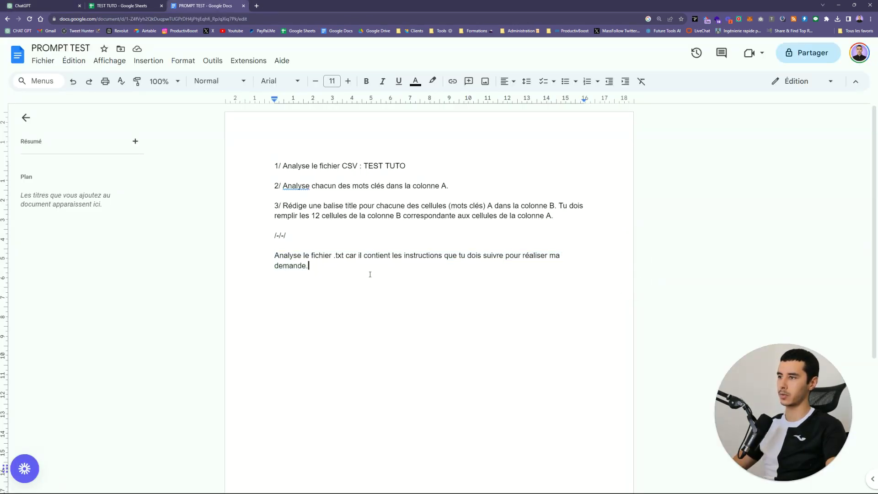
key("Return")
type("/-/-")
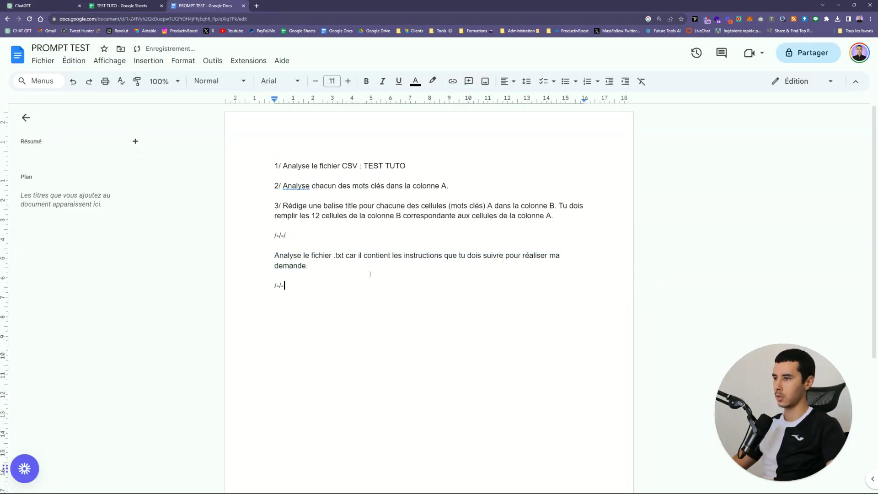
type("/")
key("Return")
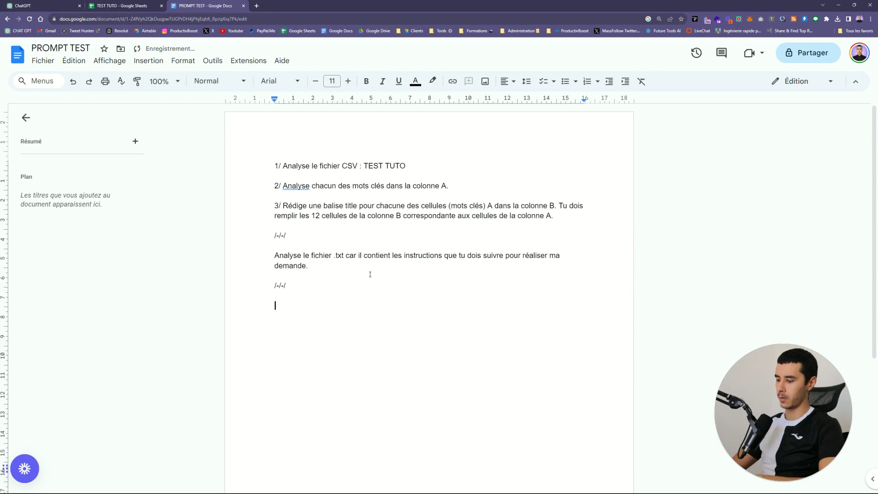
Step: Write the follow-up prompt "Créé moi un fichier CSV nommé : SUPER.csv" below the new separator
type("Créé moi ")
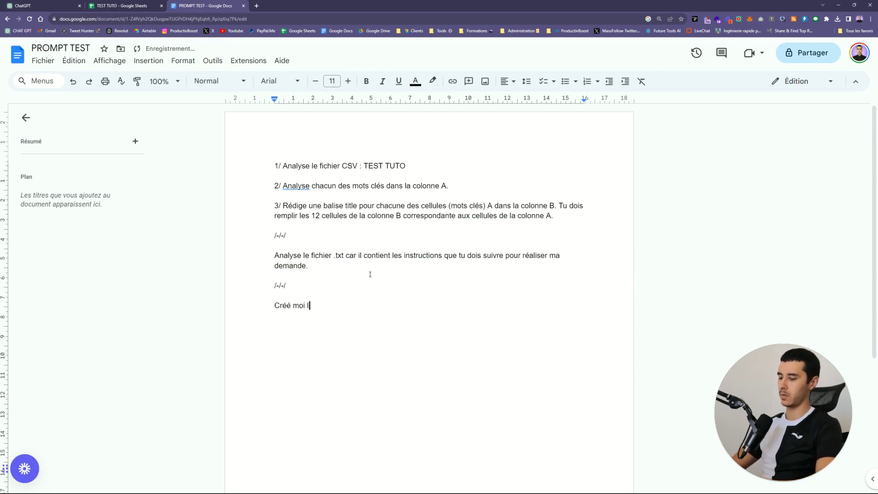
type("un fichier CSV")
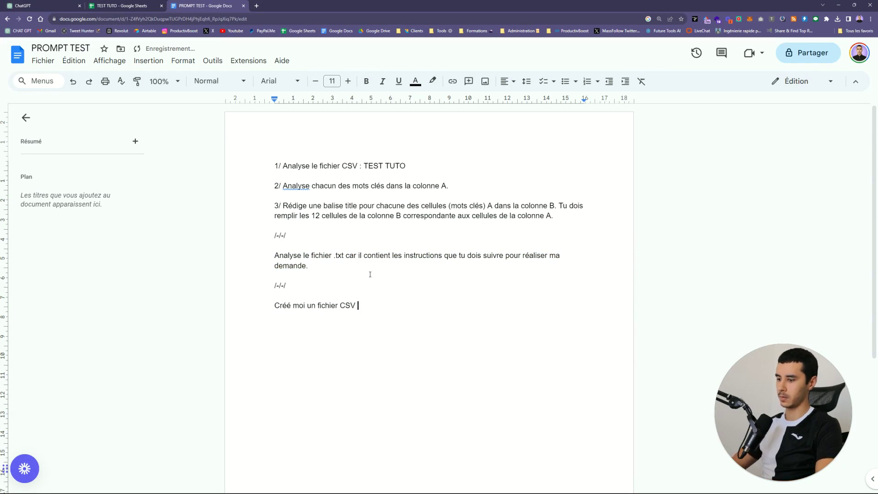
type(" no")
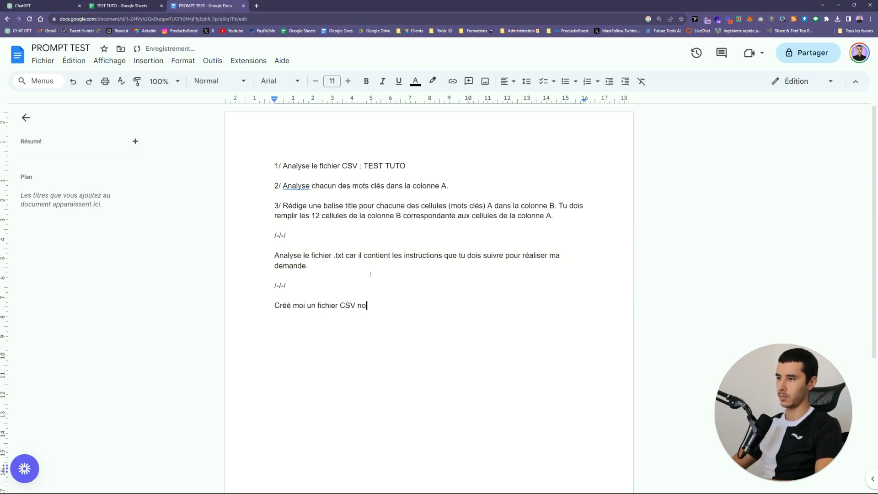
type("o")
key("BackSpace")
type("mmé :")
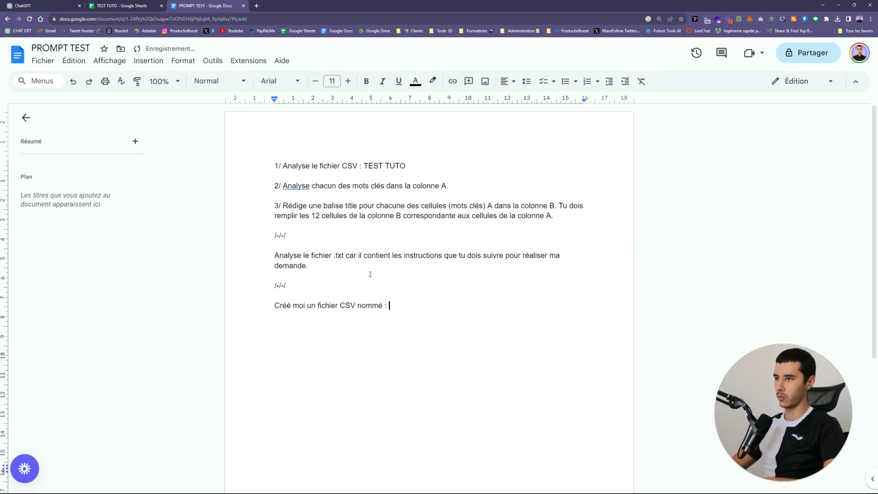
type(" SUE")
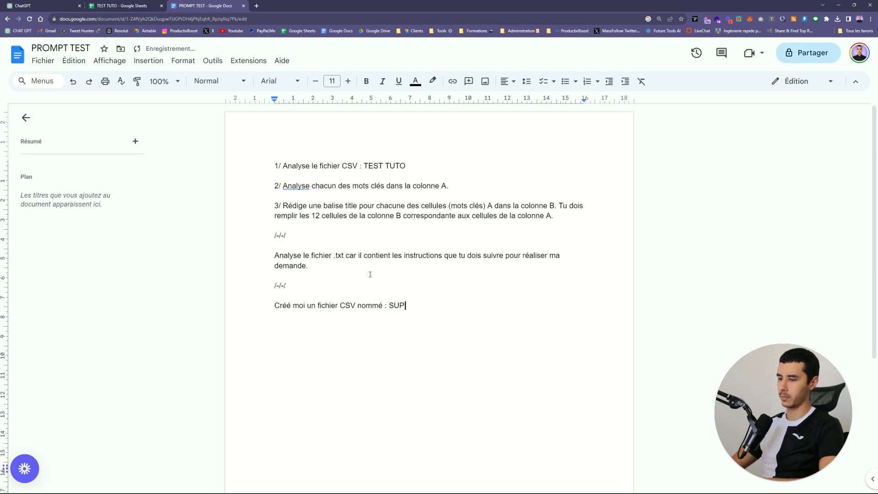
type("ER.csv")
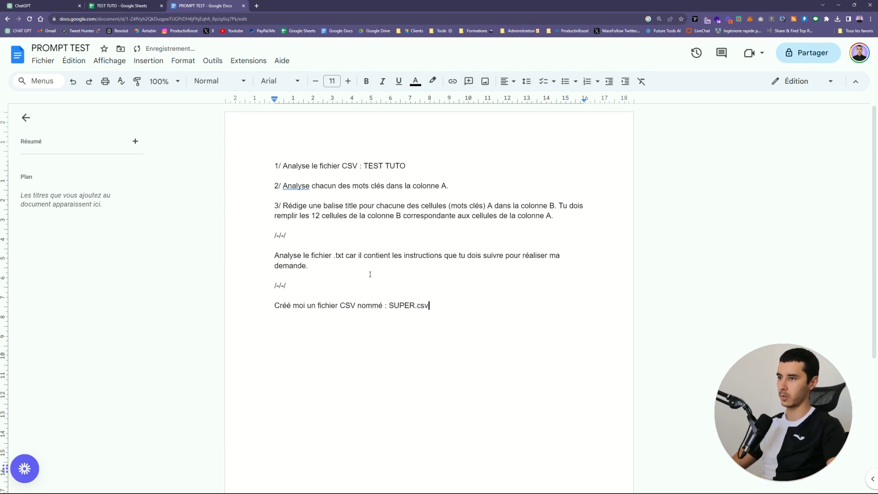
Step: Copy the SUPER.csv prompt line and send it as a follow-up message in the ChatGPT conversation
triple_click(375, 305)
key("ctrl+c")
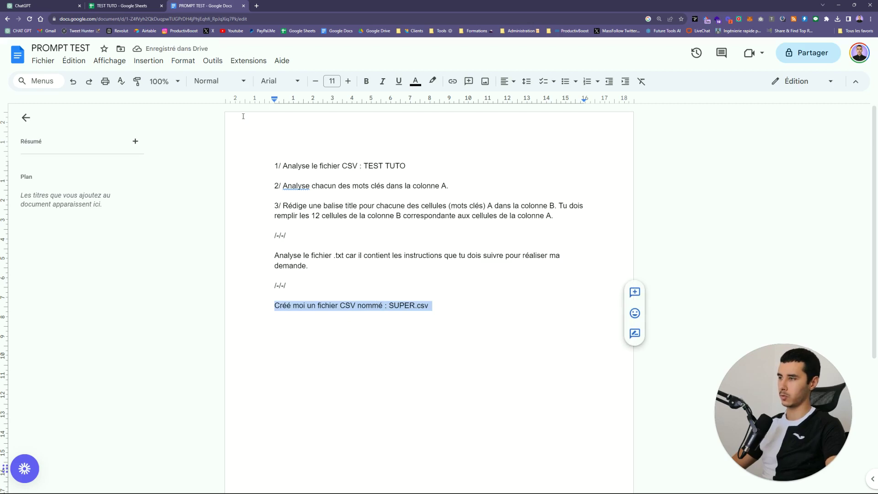
left_click(122, 5)
left_click(67, 5)
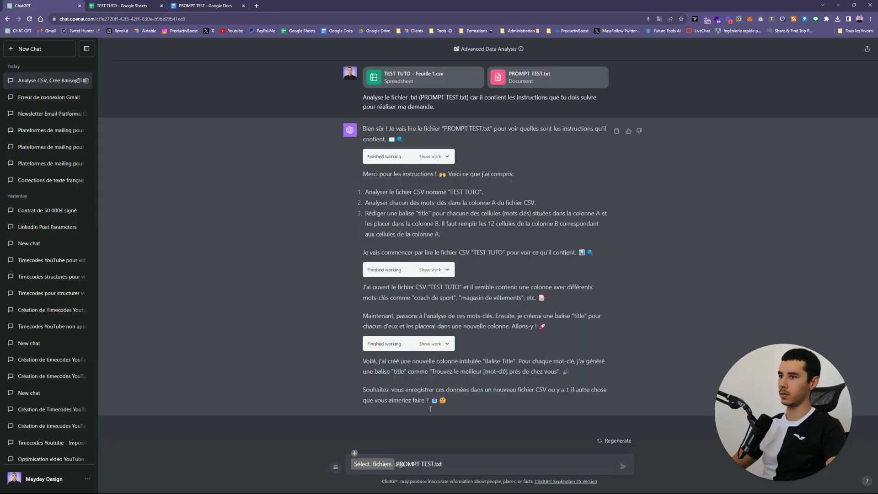
left_click(457, 461)
key("ctrl+v")
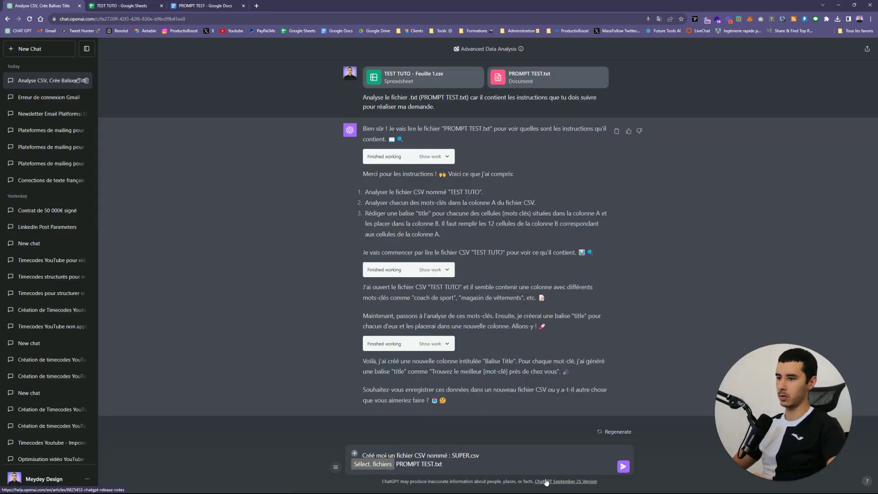
left_click(624, 466)
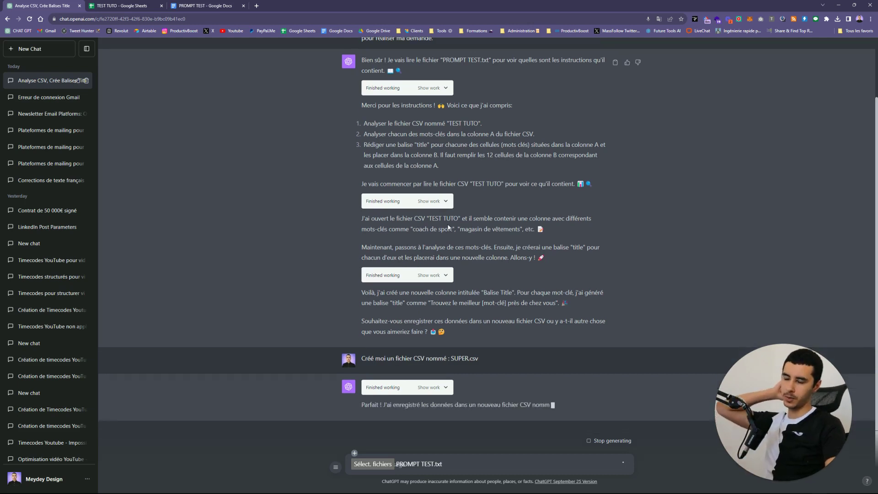
Step: Look over the start of the conversation, checking the Advanced Data Analysis mode and the attached spreadsheet's name
scroll(446, 222, "up", 2)
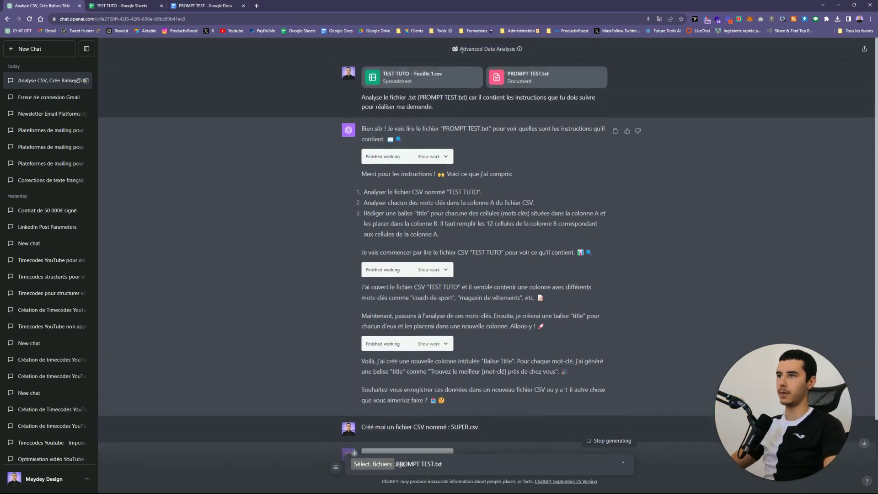
left_click_drag(461, 49, 511, 56)
left_click(460, 50)
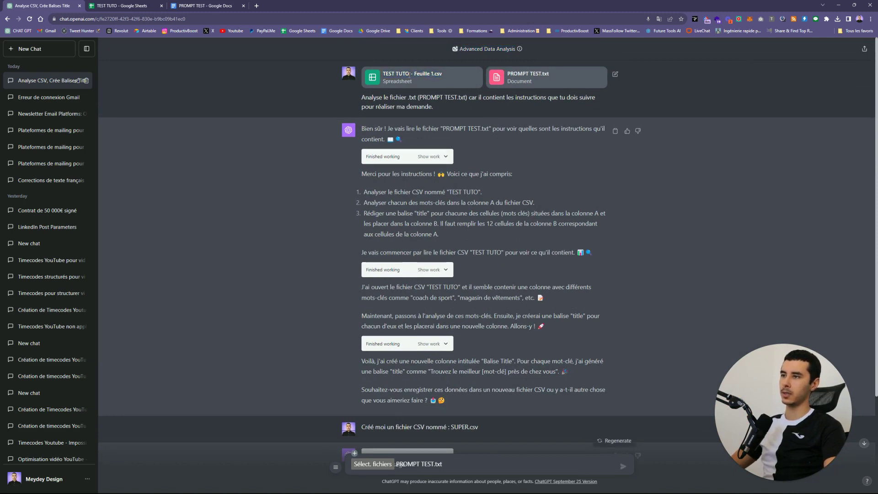
left_click_drag(384, 71, 452, 75)
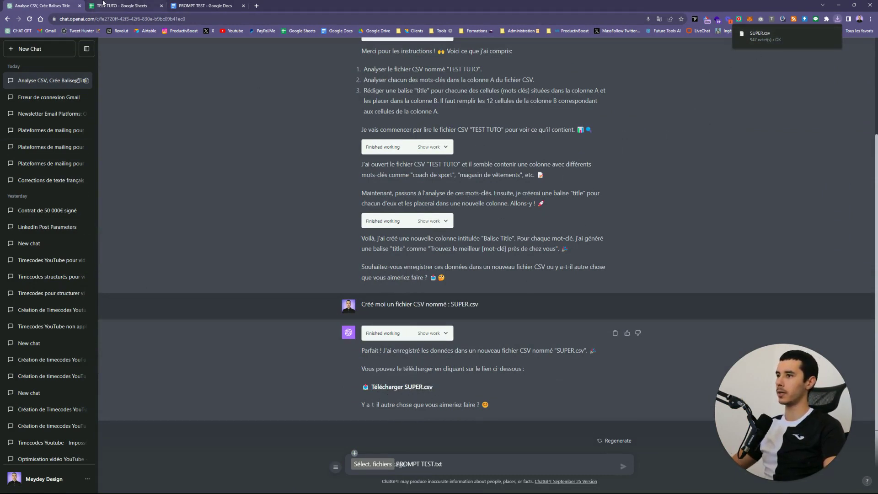
Step: Switch to the TEST TUTO spreadsheet in Google Sheets and open the downloaded SUPER.csv from there by importing it
left_click(119, 5)
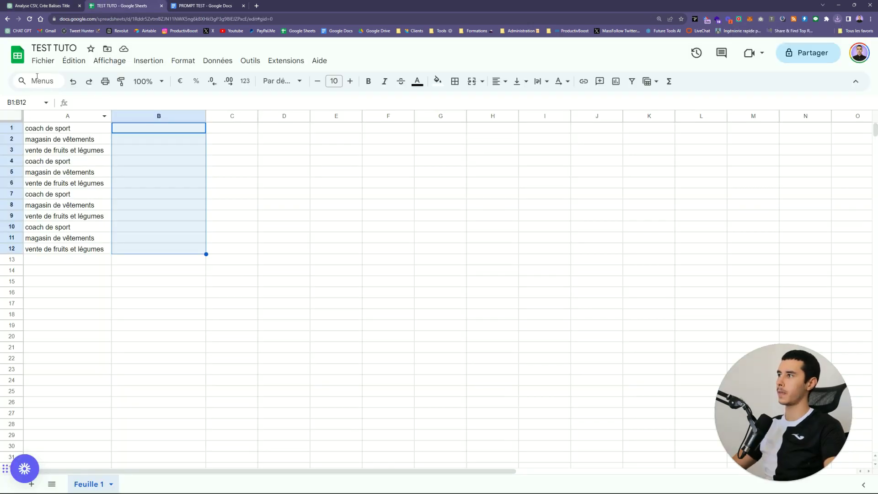
left_click(44, 6)
left_click(103, 4)
left_click(35, 63)
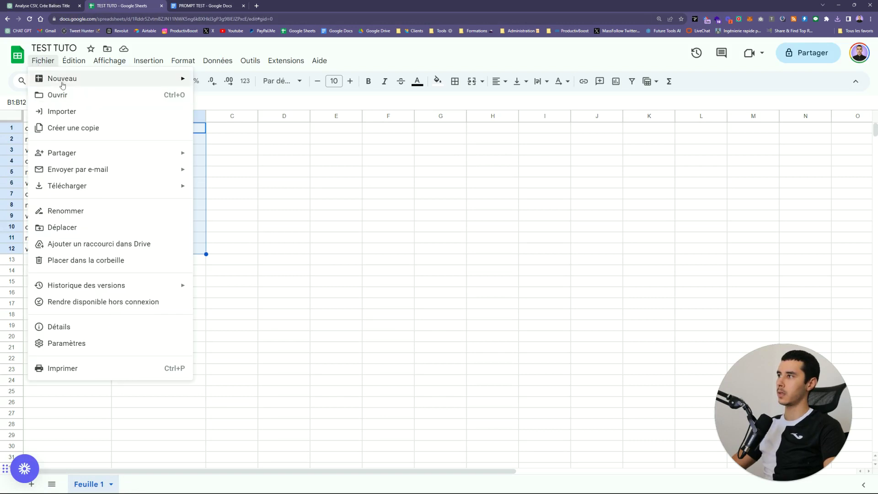
left_click(63, 94)
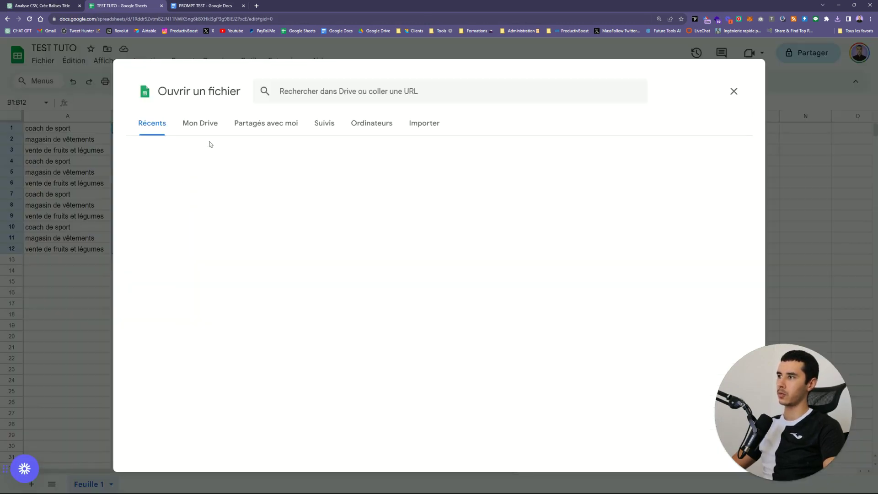
left_click(424, 123)
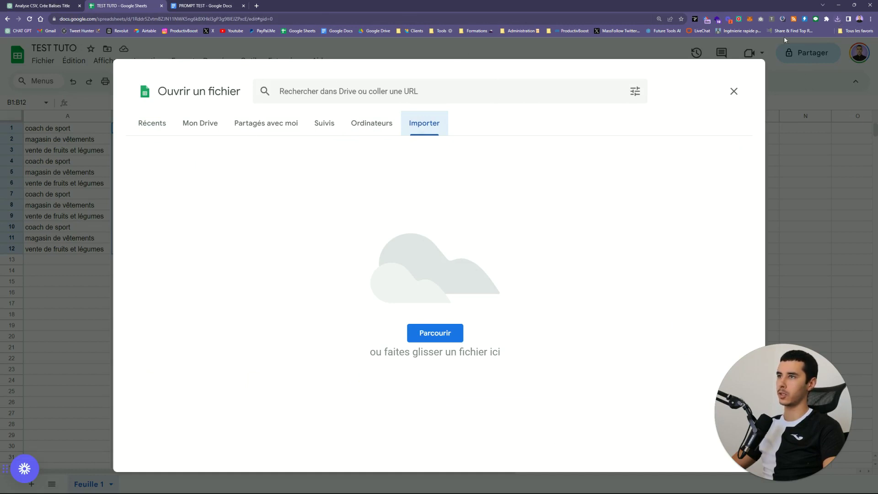
left_click(837, 19)
left_click_drag(785, 48, 463, 338)
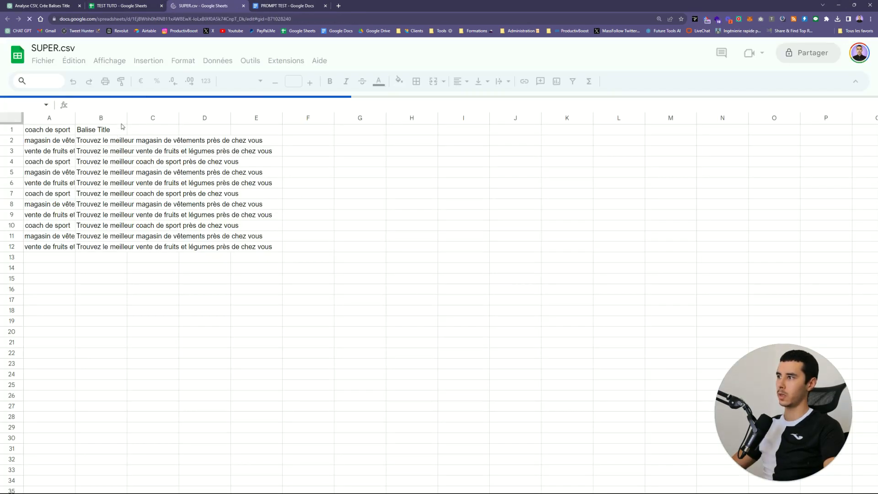
Step: Widen column B of the SUPER spreadsheet to fit the title tags and check the generated titles in its rows
left_click_drag(127, 115, 289, 116)
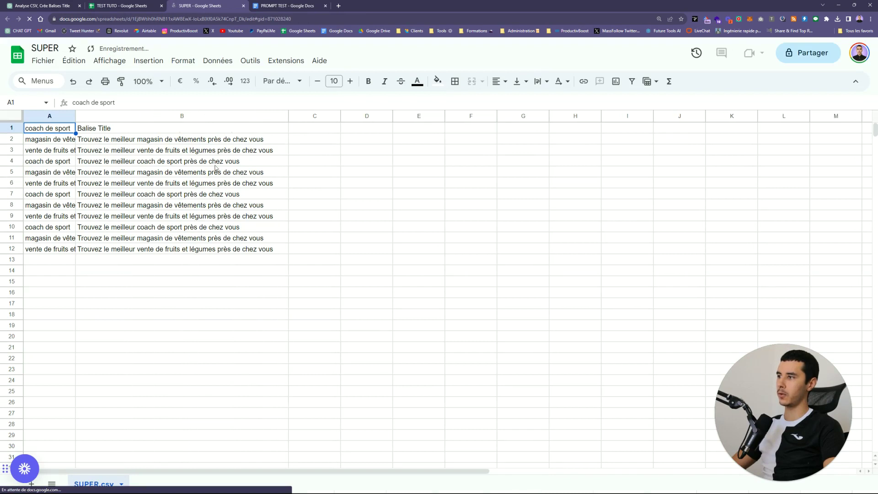
left_click(157, 158)
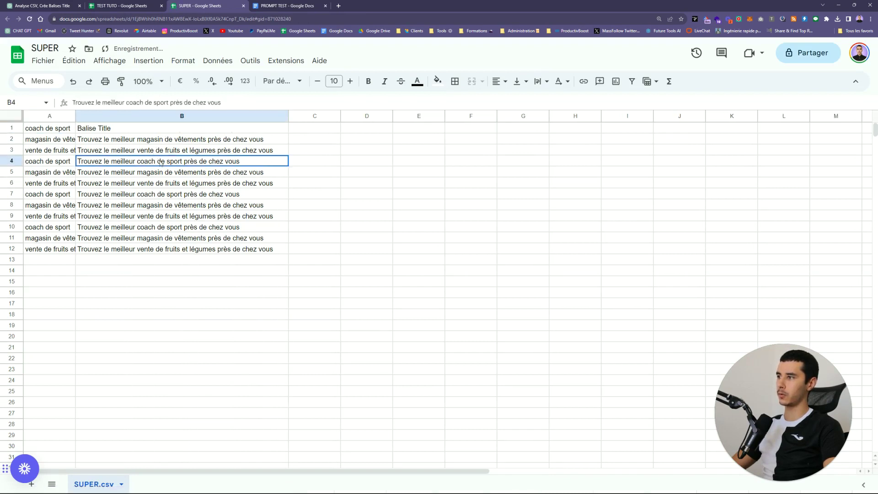
left_click(156, 183)
left_click(154, 227)
left_click(153, 247)
left_click(153, 242)
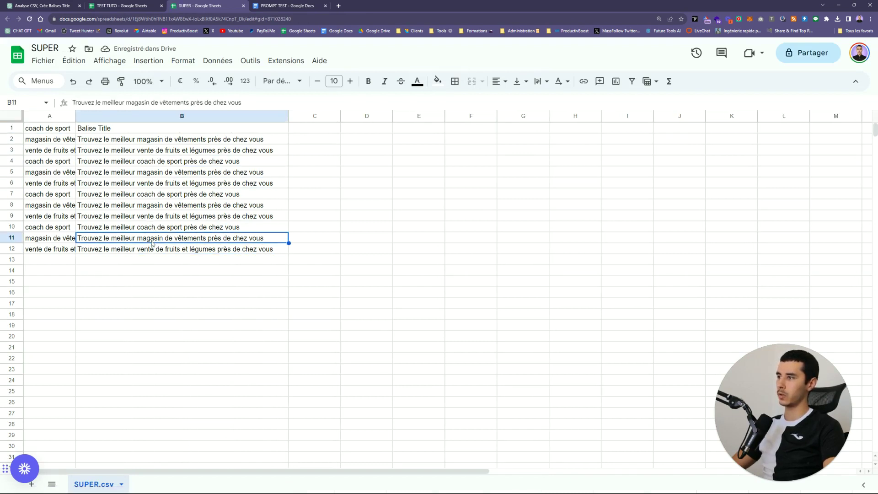
left_click(166, 206)
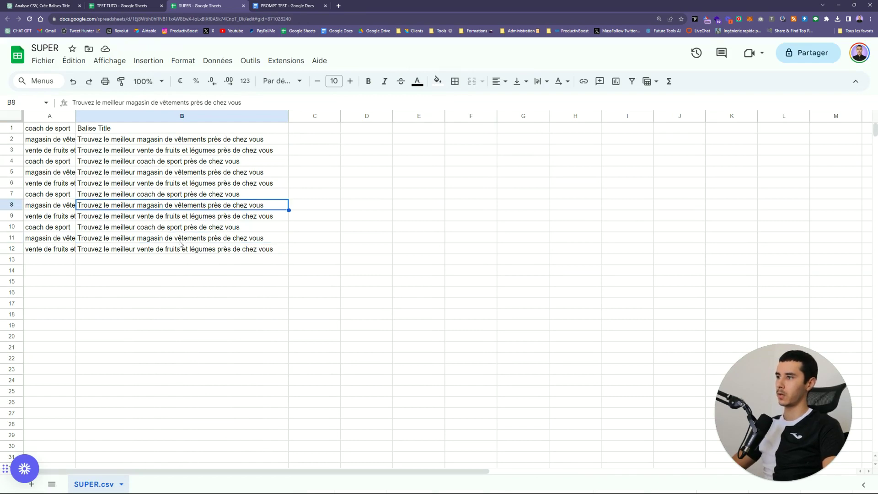
key("ctrl+Down")
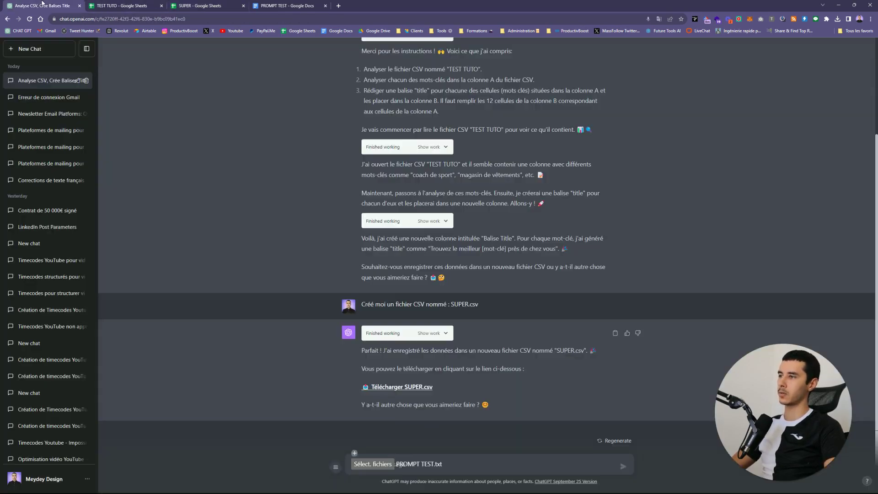
Step: Compare the ChatGPT conversation and the TEST TUTO sheet with the SUPER sheet, examining the generated title tags in column B
left_click(41, 5)
scroll(309, 178, "up", 3)
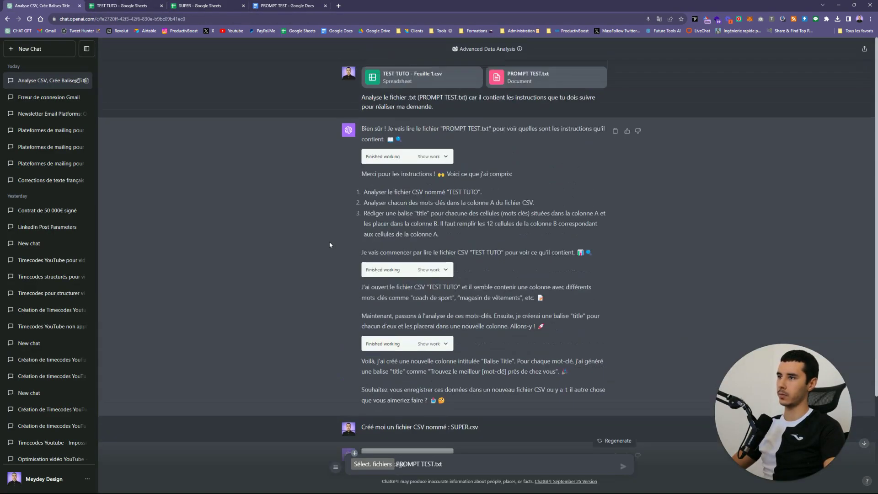
left_click(138, 5)
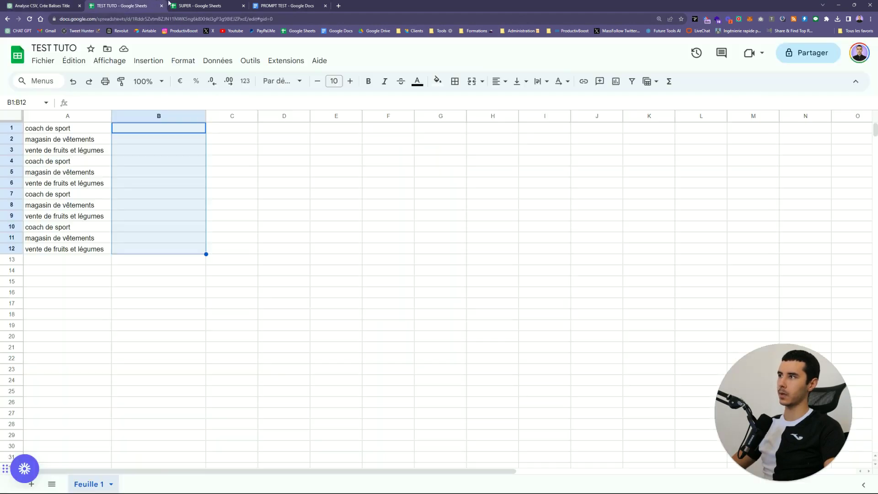
left_click(208, 5)
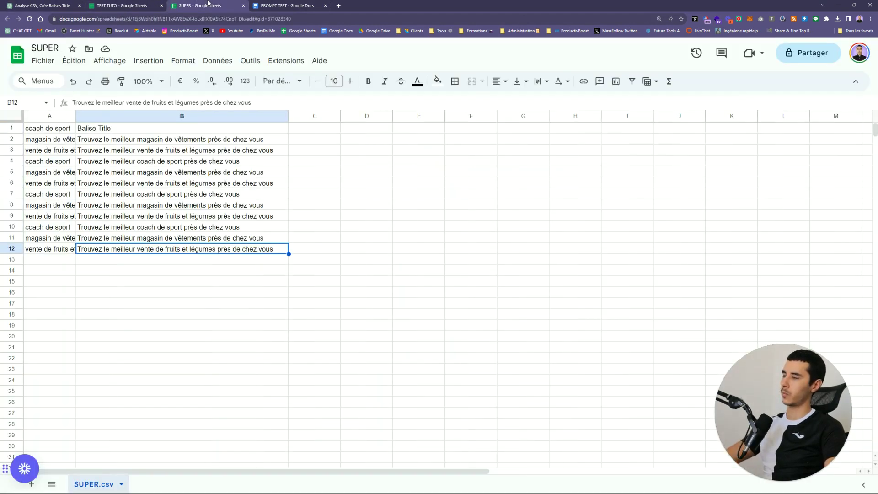
left_click(159, 184)
left_click(150, 150)
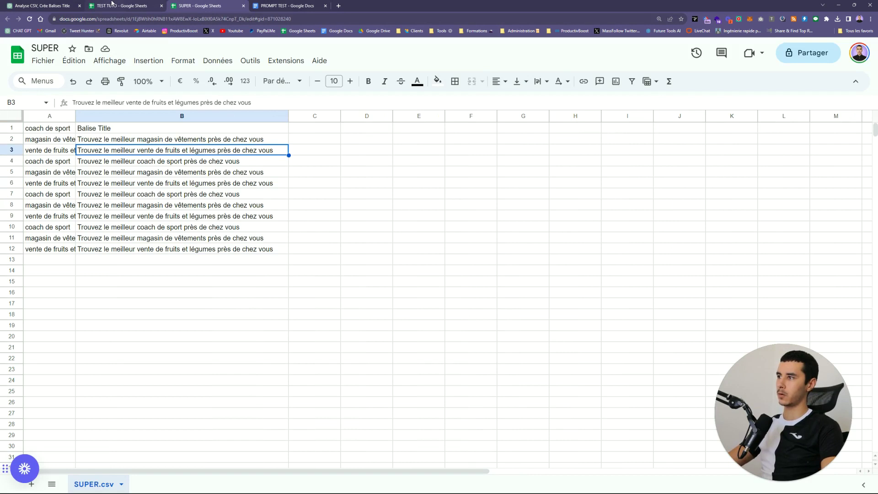
left_click(141, 140)
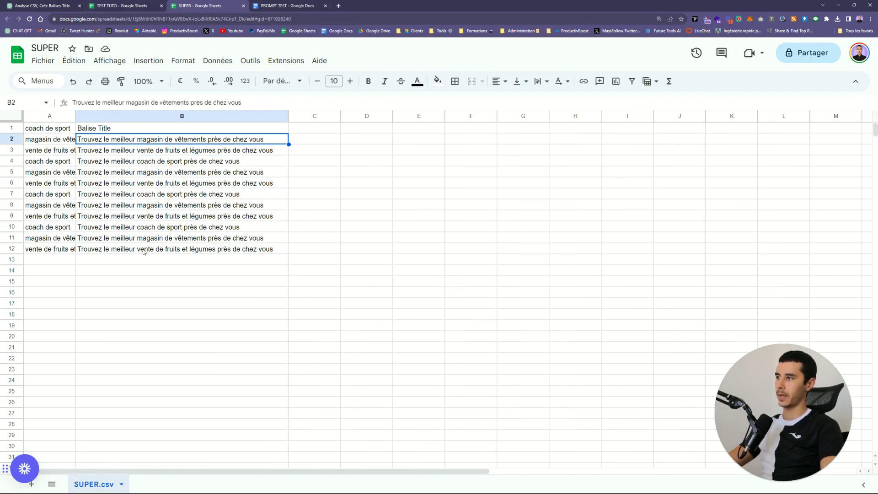
left_click_drag(143, 251, 110, 140)
left_click(99, 140)
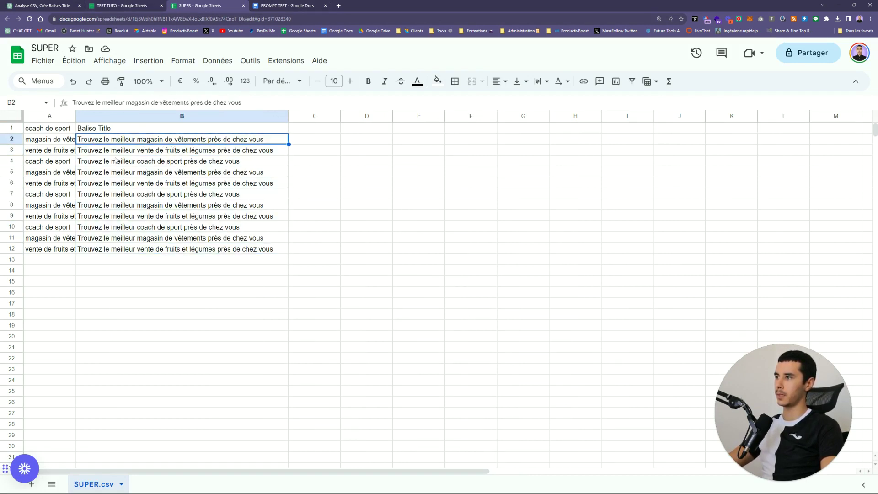
left_click(123, 162)
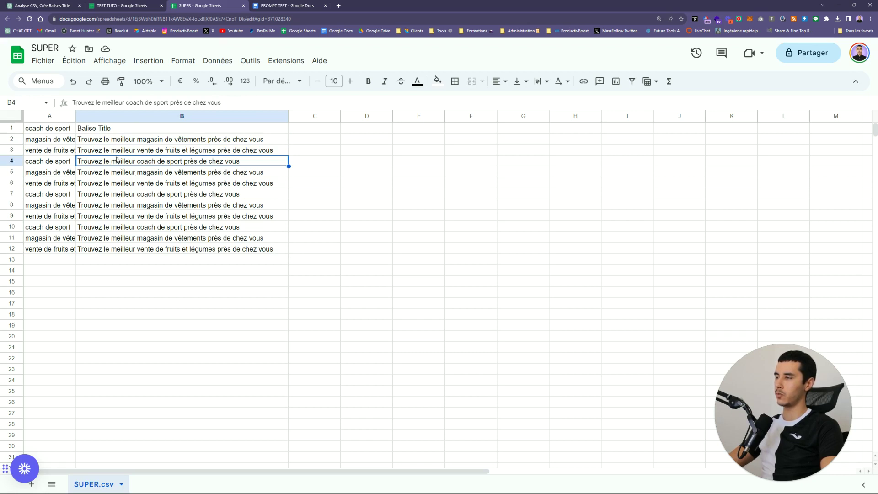
left_click_drag(144, 250, 154, 229)
left_click(152, 239)
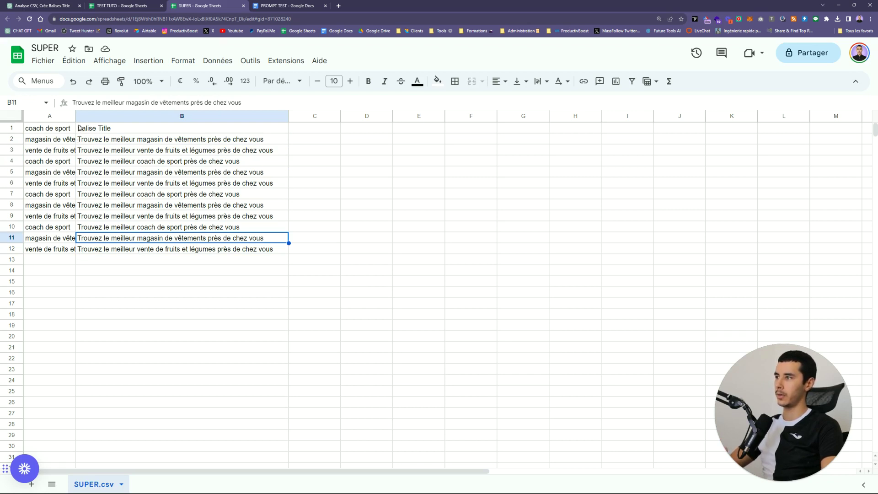
Step: Widen column A of the SUPER spreadsheet to fit the keywords and compare them with the title tags beside them
left_click_drag(75, 115, 110, 115)
left_click(64, 142)
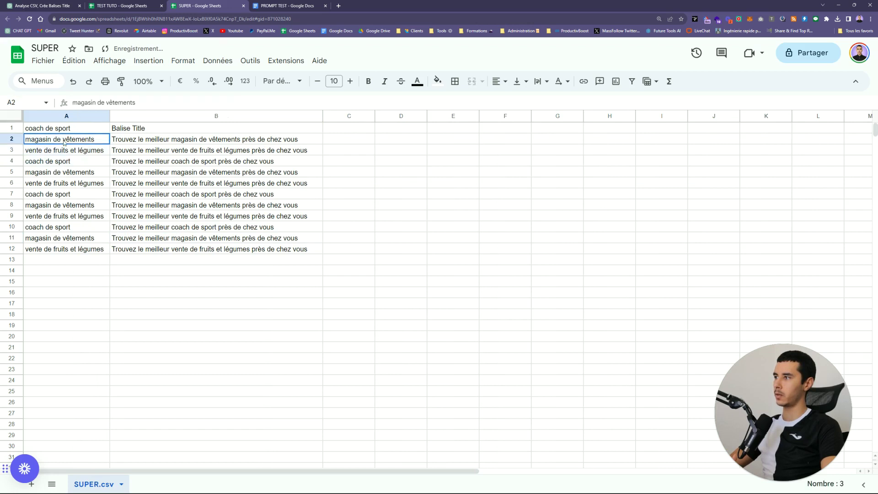
left_click_drag(64, 142, 69, 184)
left_click(191, 164)
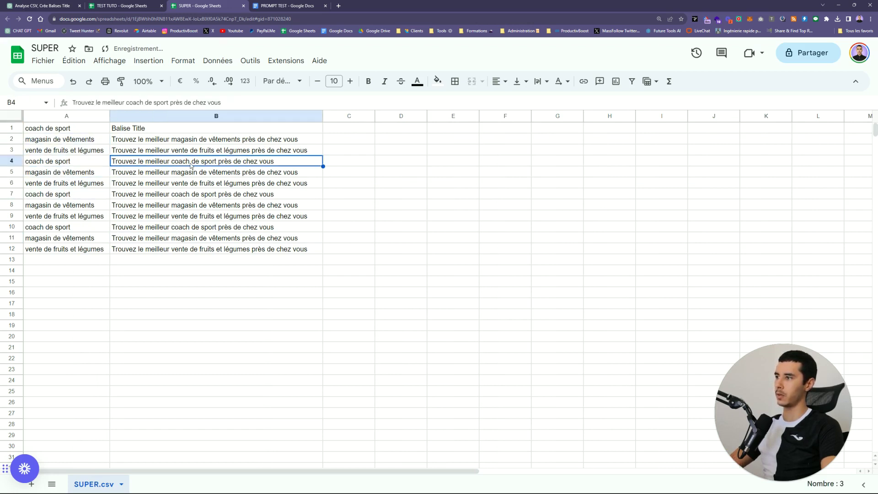
Step: Review ChatGPT's last reply, and in the PROMPT TEST document add a "/-/-/" separator line below the SUPER.csv prompt
key("ctrl+shift+Tab")
key("ctrl+shift+Tab")
scroll(326, 251, "down", 3)
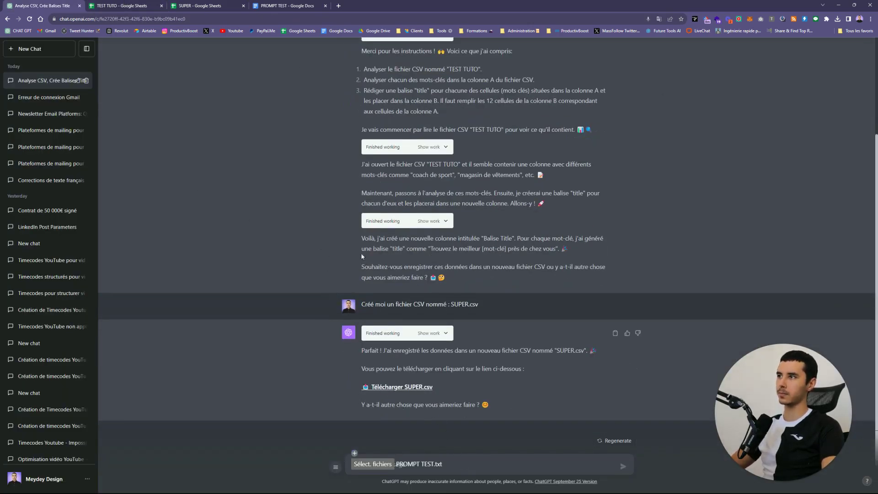
key("ctrl+shift+Tab")
key("End")
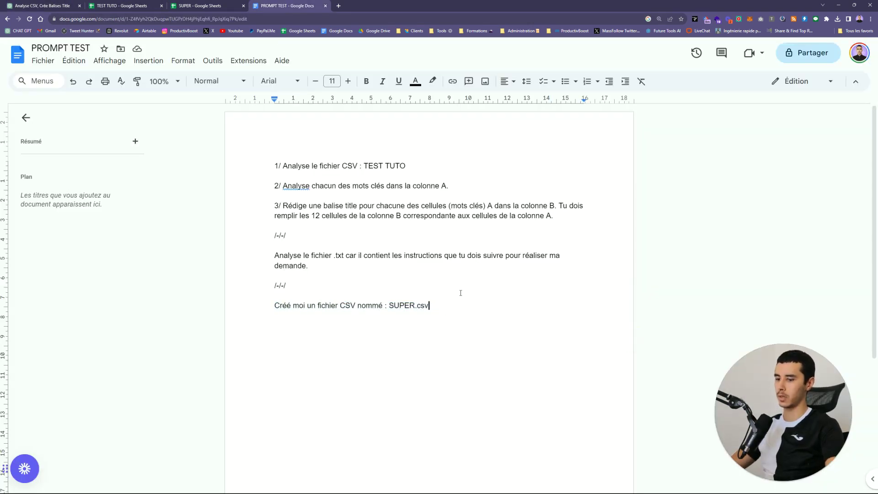
key("Return")
type("/-/-/")
key("Return")
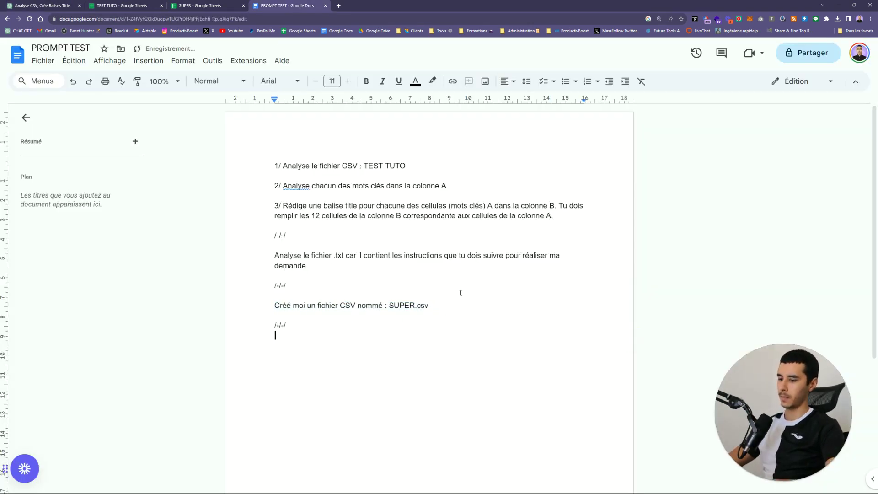
Step: Begin a follow-up prompt below the last separator: "Merci mais je ne voulais pas que les balises title soient identiques."
type("Merci mais")
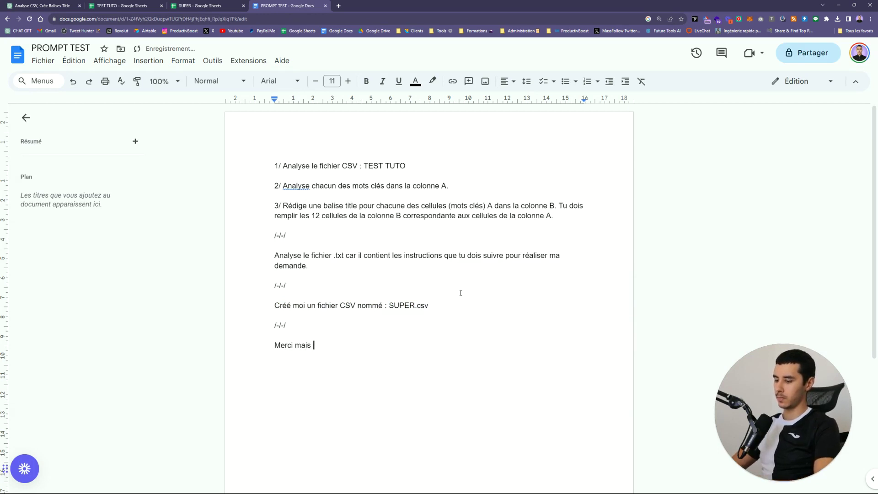
type(" je ne voulais pas ")
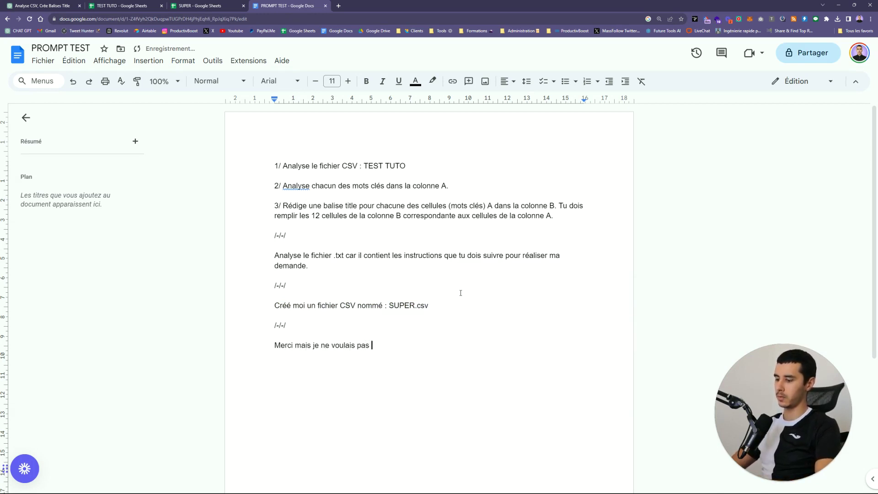
type("que les balises t")
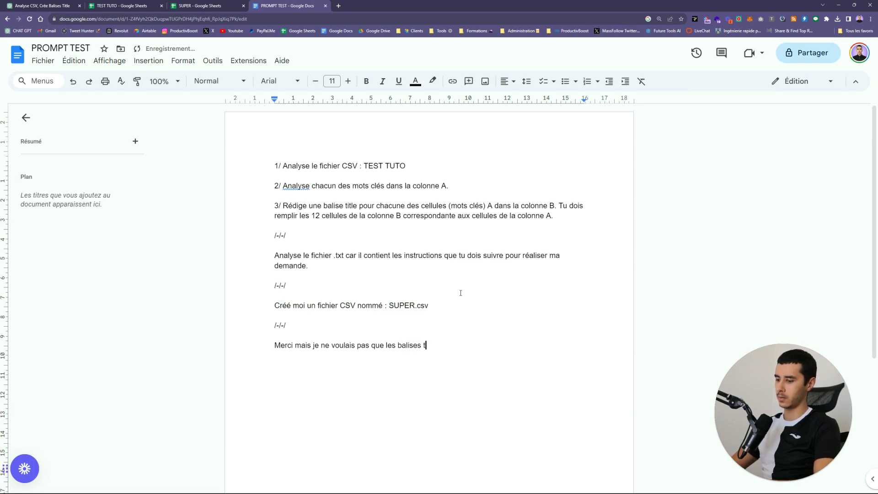
type("itle soient identiques.")
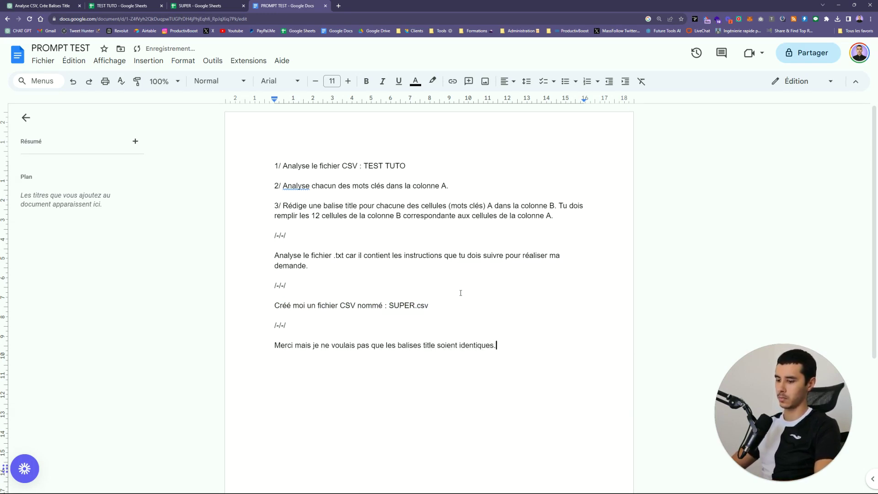
Step: Continue the prompt with "Recommence à rédiger un nouveau CSV en faisant attention à ce que chaque balise title de chaque mot clé"
type(" Recommence à")
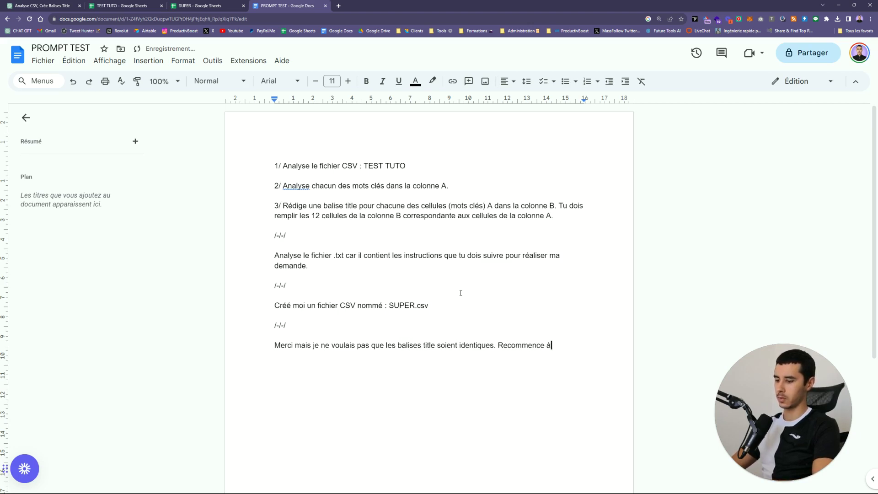
type(" rédiger un no")
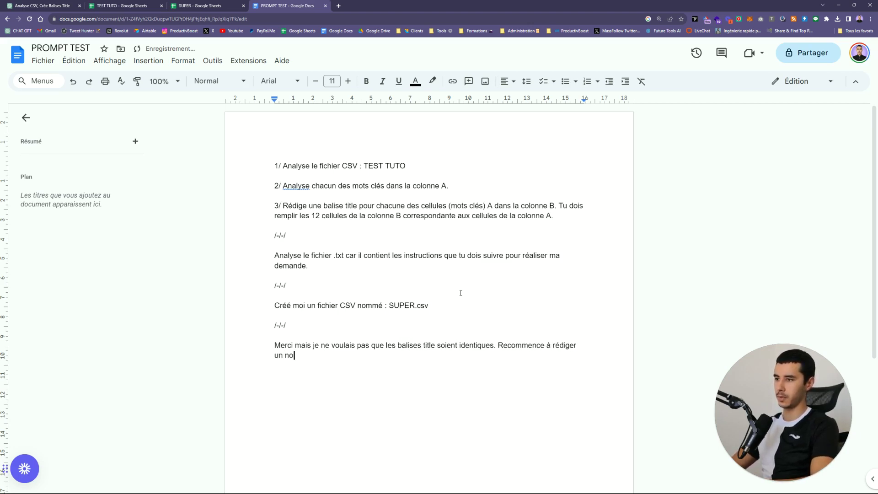
type("uveau CSV ")
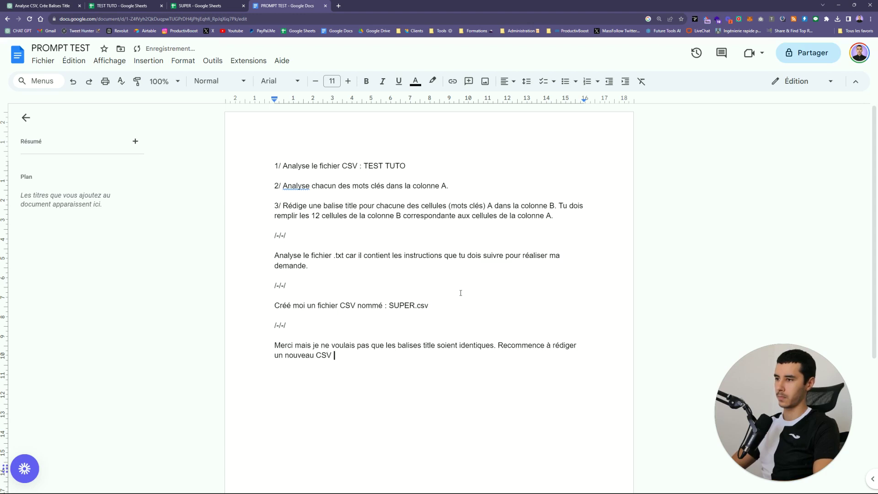
type("en faisant ")
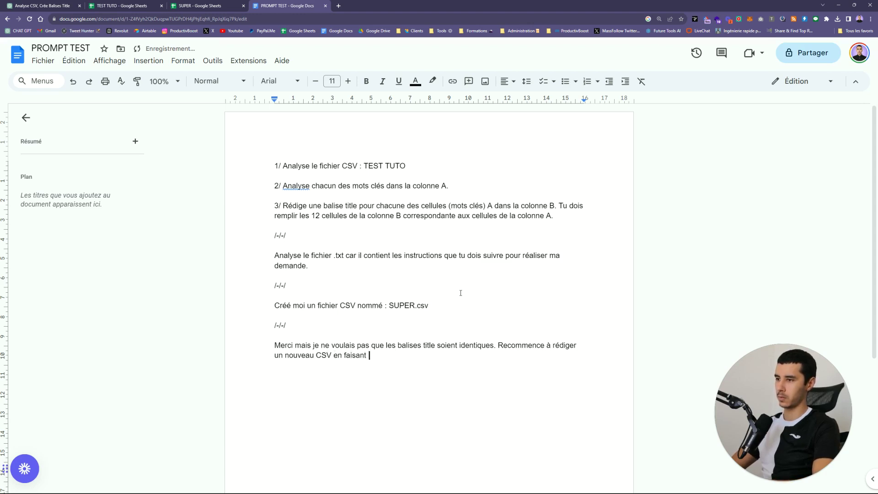
type("attention à ")
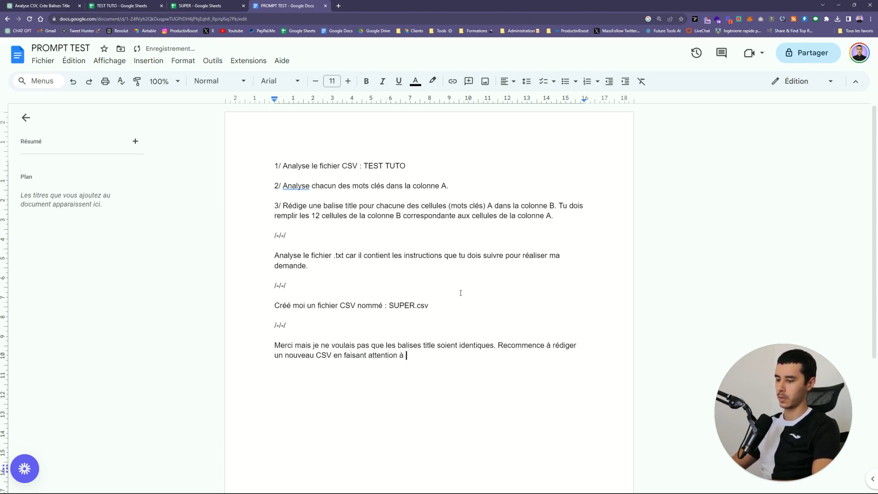
type("ce que chaque ")
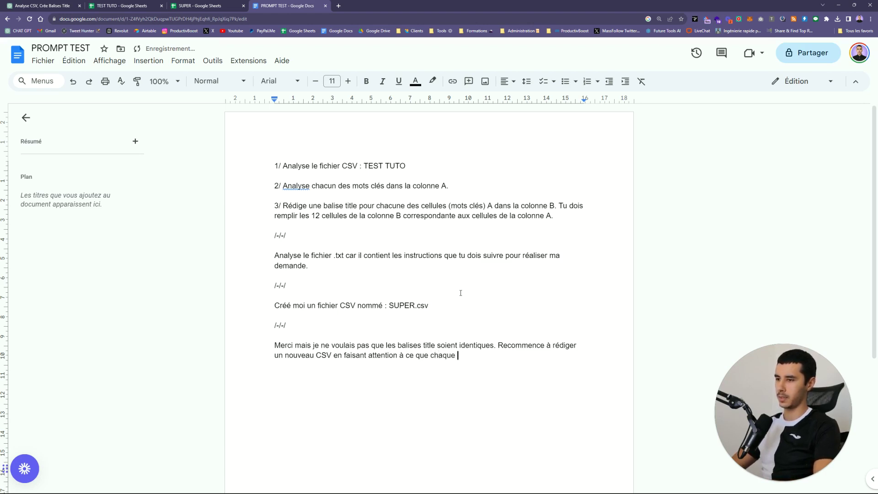
type("balise title de chaque mot clé")
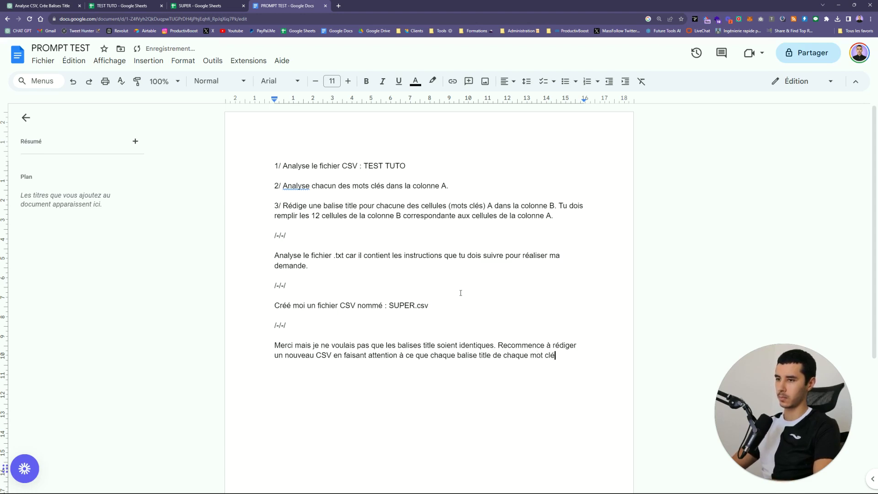
Step: Replace "de chaque mot clé" with "dans les cellules de la colonne B soient différents." and accept the spelling correction "différentes"
key("ctrl+shift+Left")
key("ctrl+shift+Left")
key("ctrl+shift+Left")
key("ctrl+shift+Left")
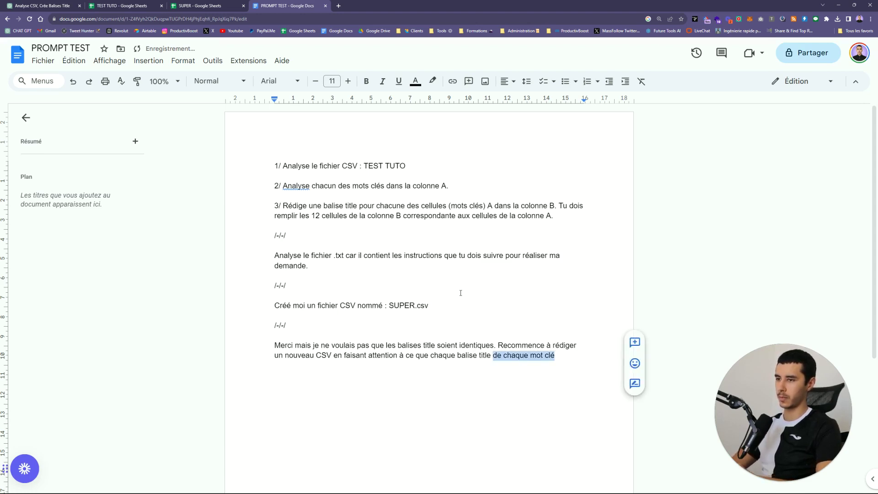
type("dans les c")
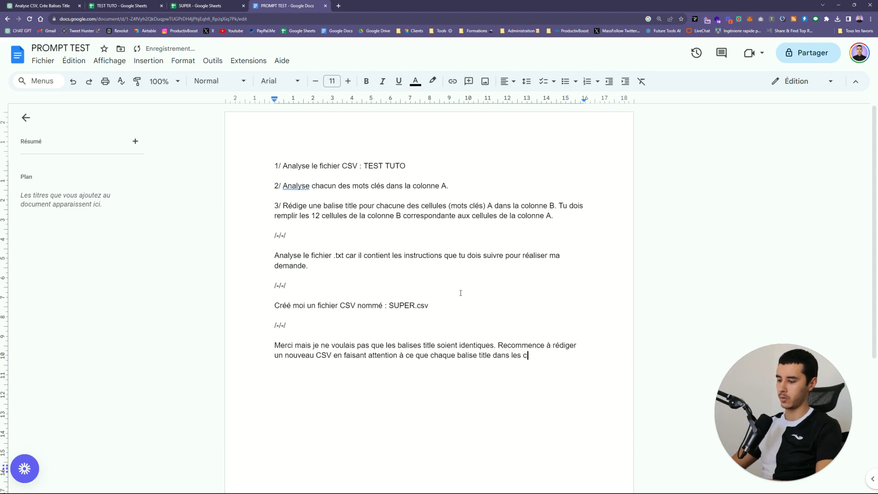
type("ellules de la c")
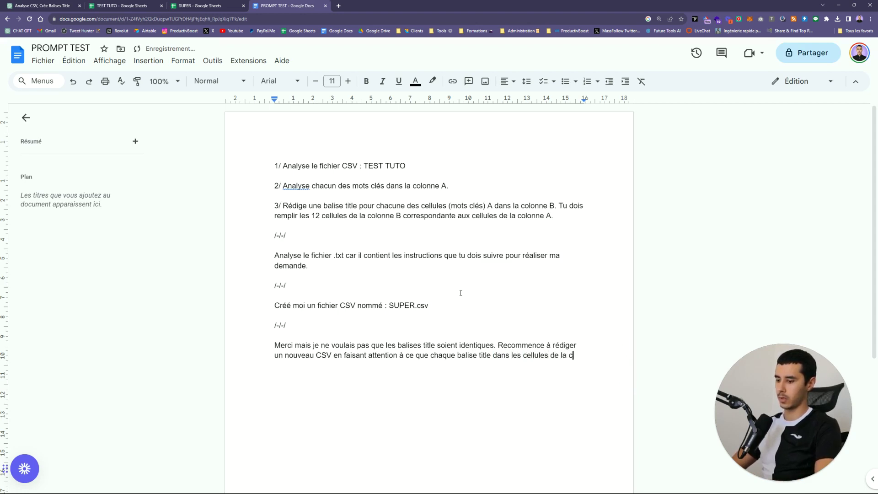
type("olonne B soie")
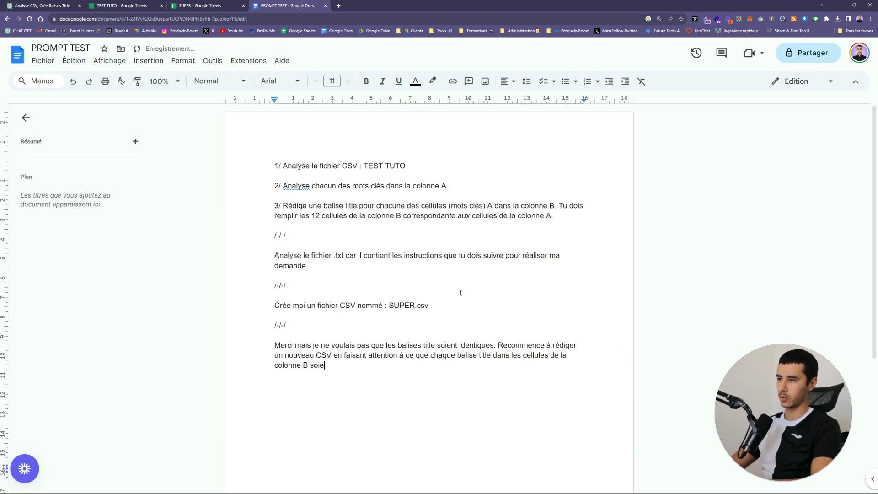
type("nt différents.")
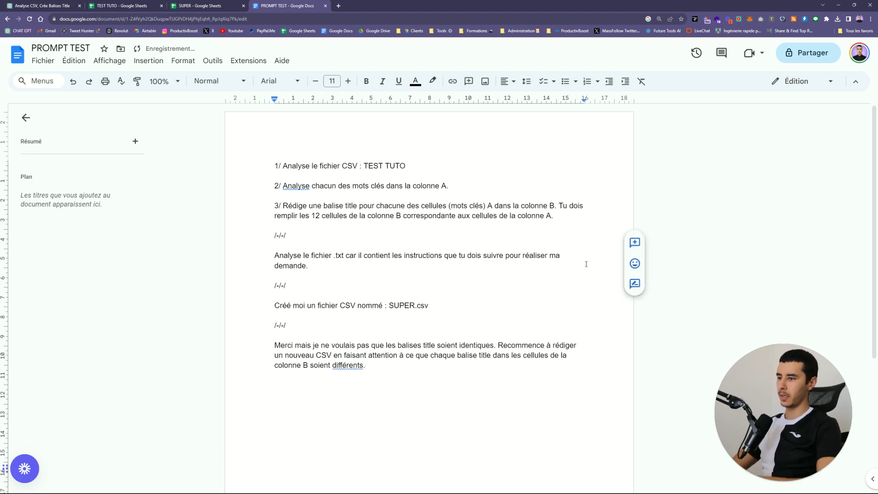
left_click(341, 368)
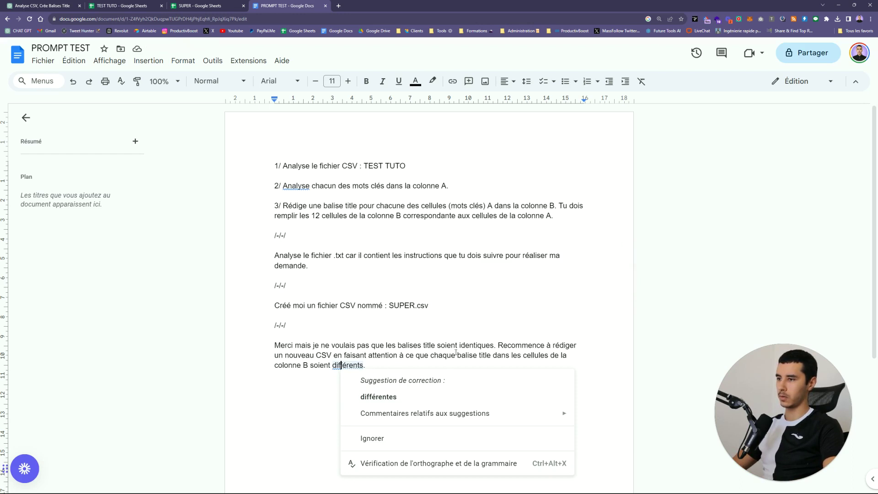
left_click(391, 398)
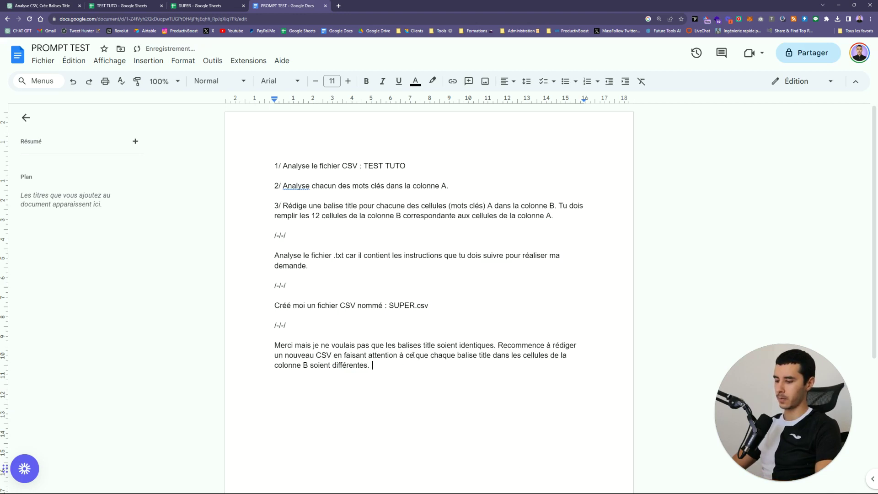
Step: Continue the follow-up prompt with "Intègre le mot clé Brest car ces mots clés sont"
type("Intègr")
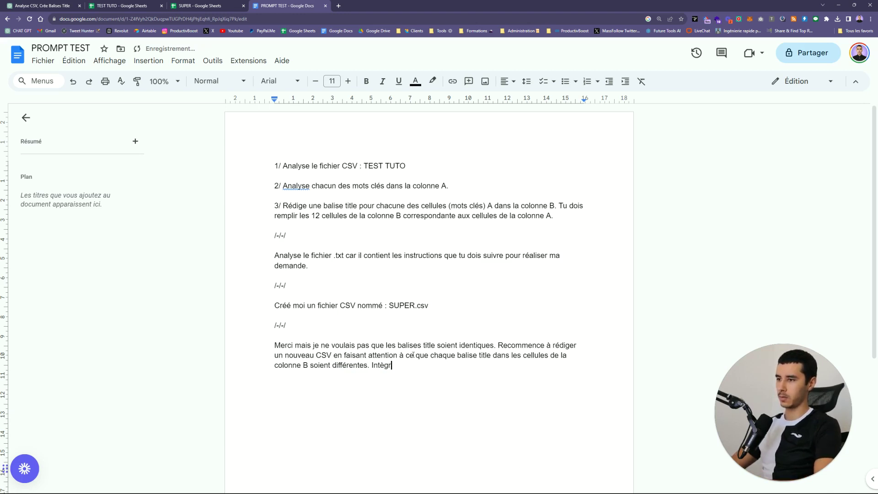
type("e le mot clé B")
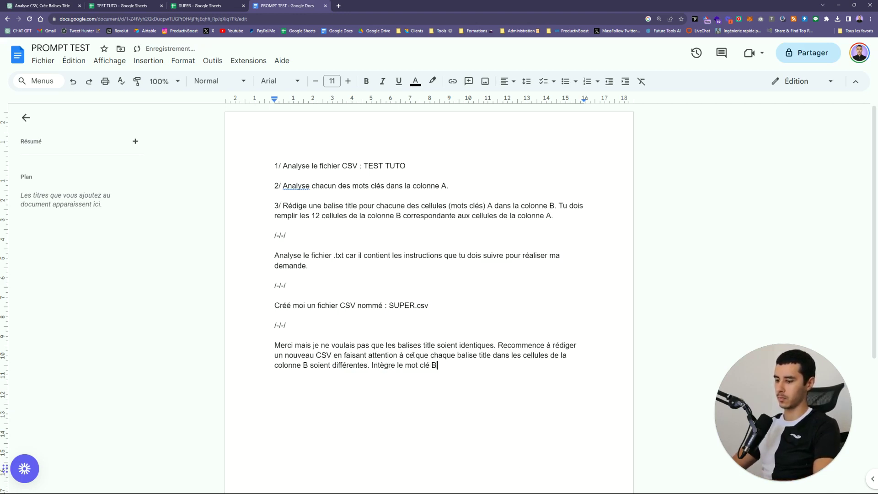
type("rest car ")
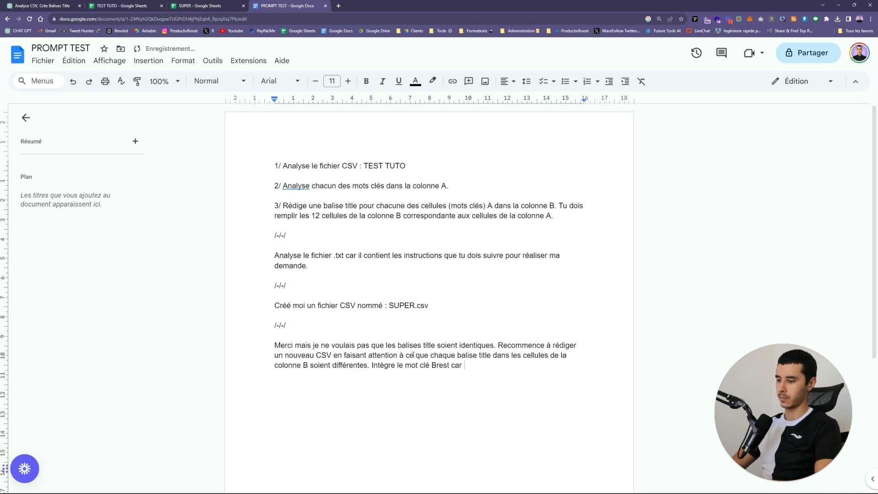
type("ces mots clés sont")
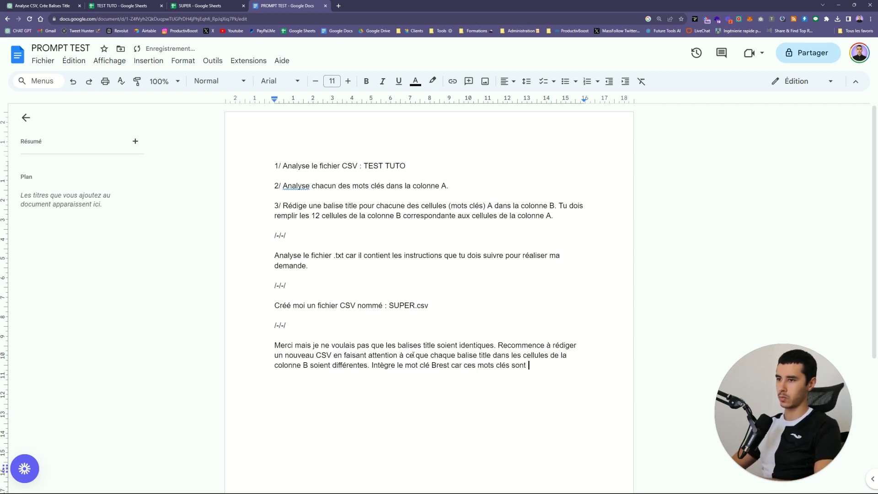
Step: Remove "car ces mots clés sont" and reword the last sentence as "Intègre le mot clé de la ville de Brest."
key("ctrl+shift+Left")
key("ctrl+shift+Left")
key("ctrl+shift+Left")
key("ctrl+shift+Left")
key("ctrl+shift+Left")
key("BackSpace")
key("BackSpace")
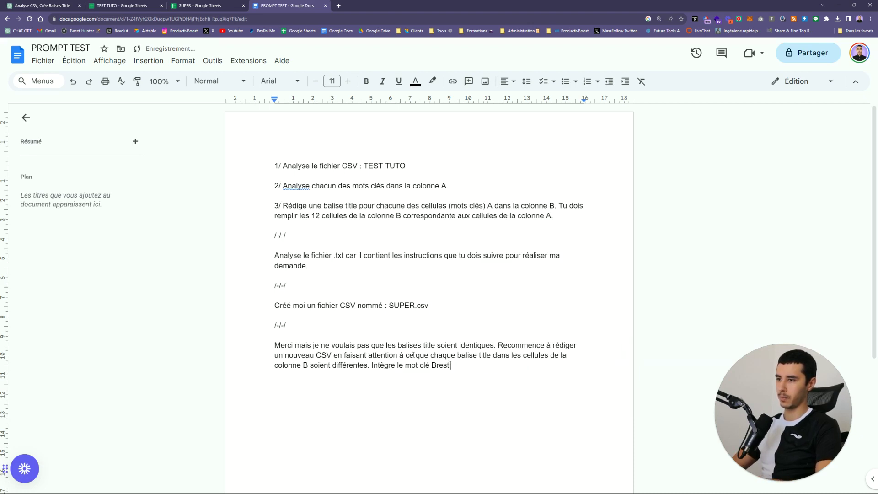
key("ctrl+Left")
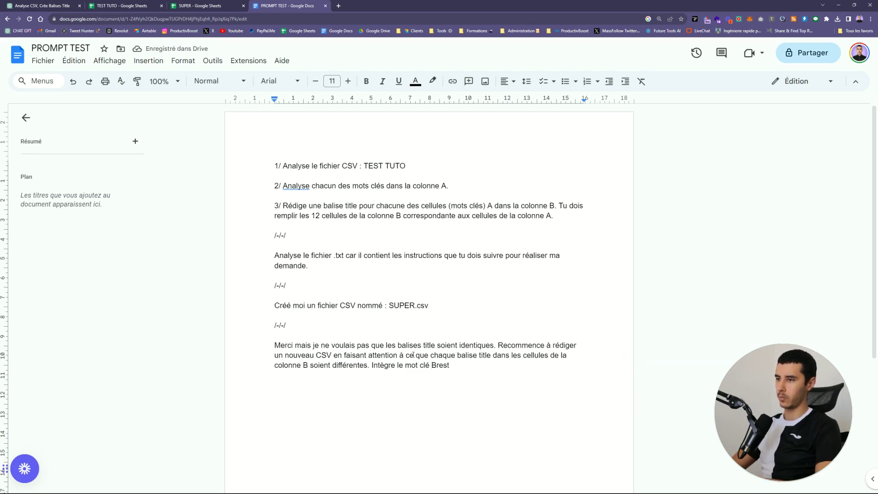
type("de la ville de")
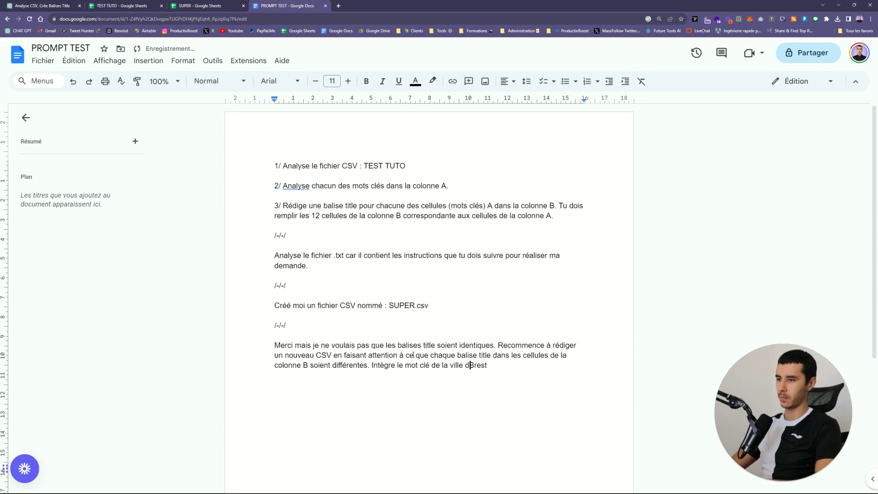
key("End")
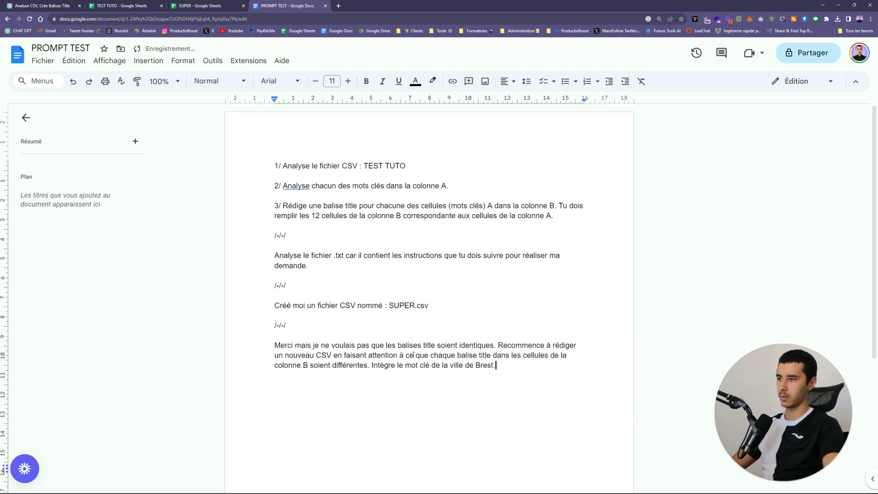
Step: Copy the follow-up prompt paragraph from the document and send it in the ChatGPT conversation
triple_click(295, 355)
key("ctrl+c")
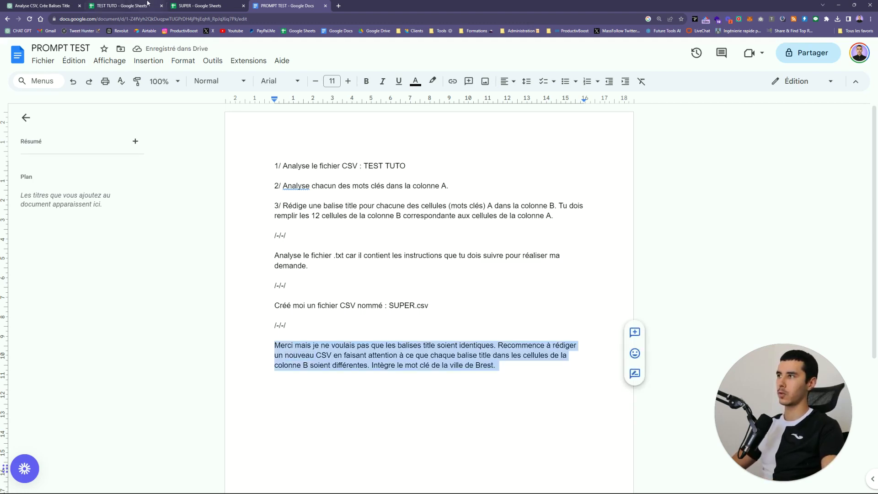
left_click(61, 4)
key("ctrl+v")
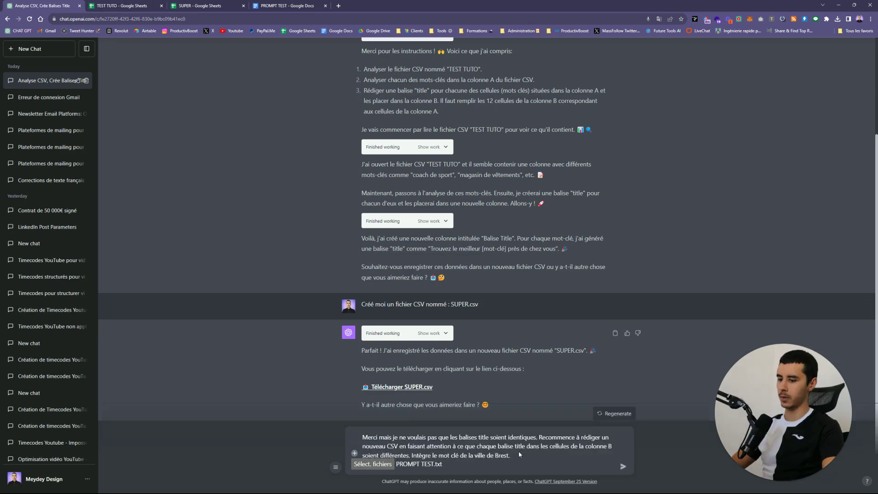
key("Return")
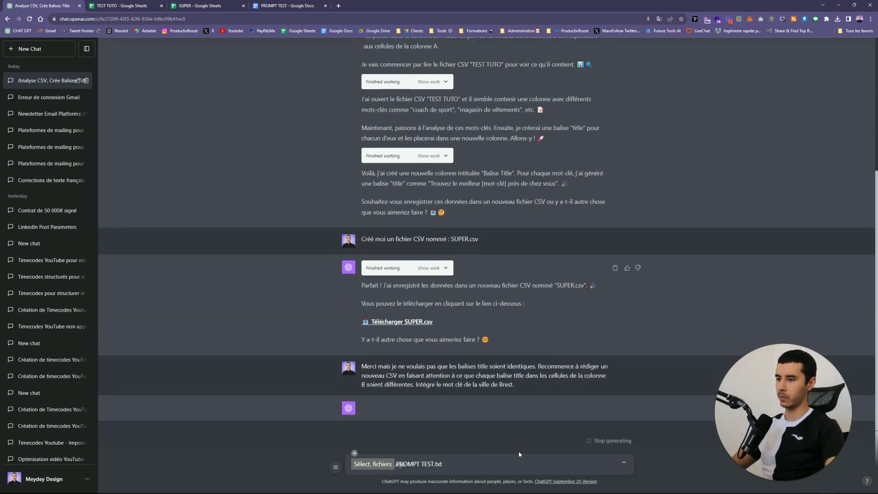
Step: Review the first prompt with its attached files, ChatGPT's restated three instructions and the SUPER.csv request
scroll(443, 326, "up", 5)
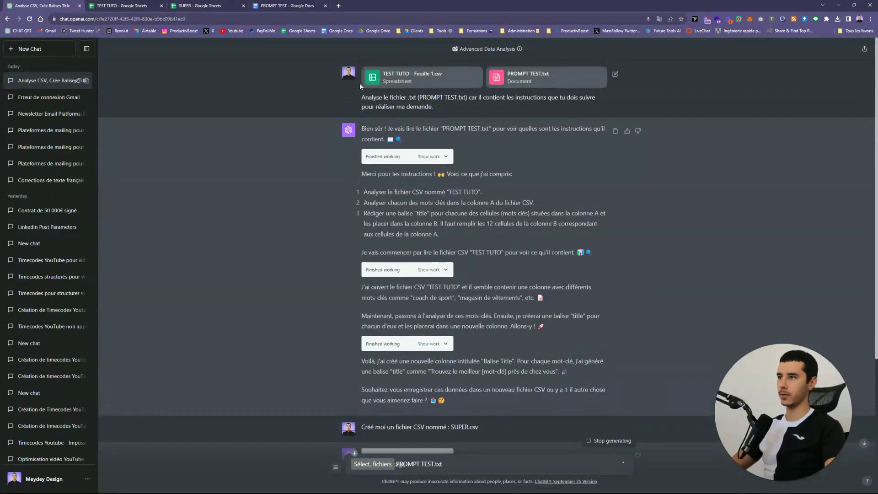
left_click_drag(360, 83, 379, 104)
left_click(435, 119)
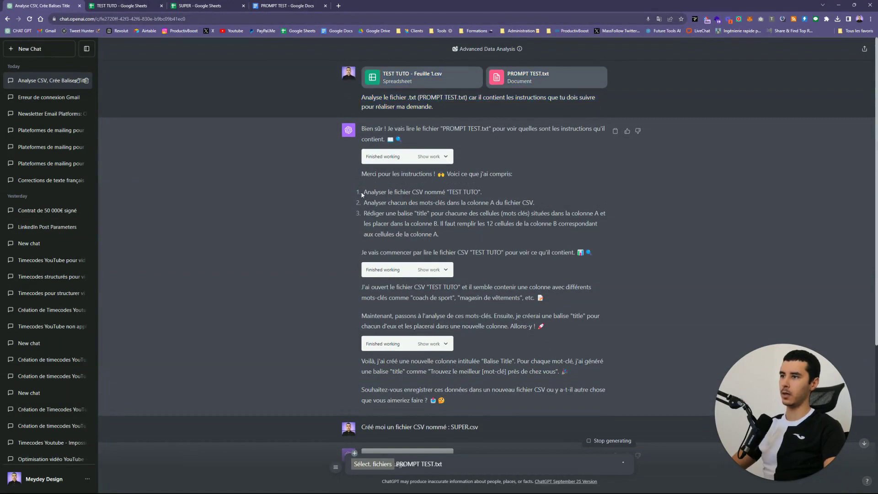
left_click_drag(362, 194, 449, 234)
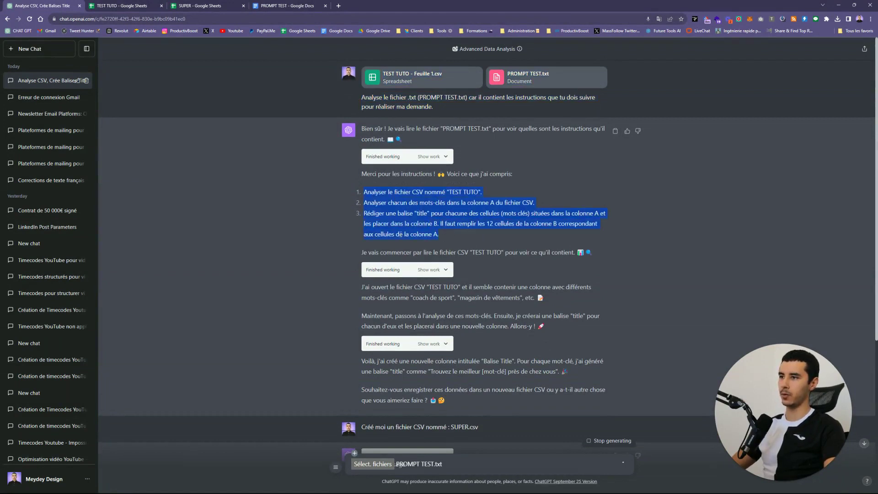
left_click(400, 234)
left_click_drag(364, 213, 443, 233)
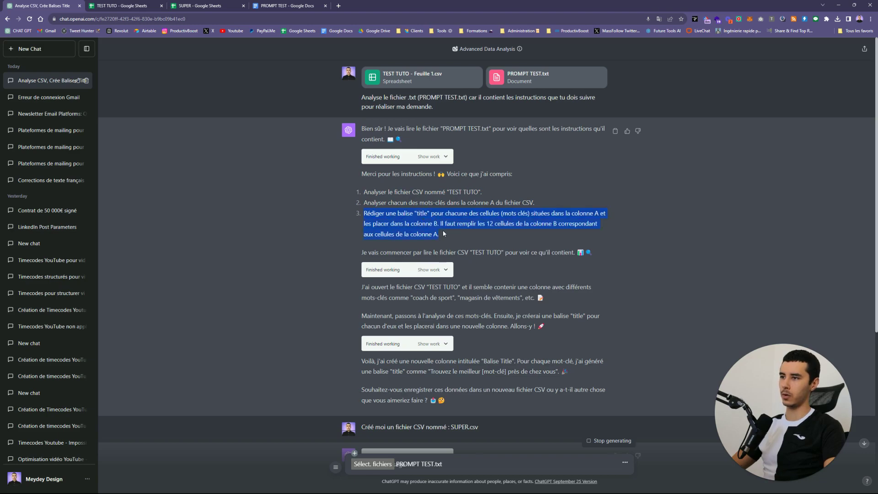
scroll(392, 339, "down", 2)
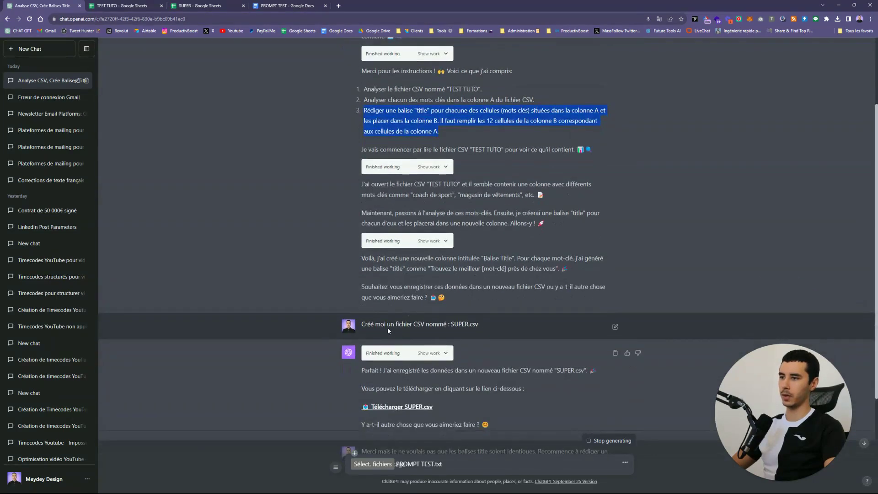
left_click(388, 327)
scroll(389, 328, "up", 3)
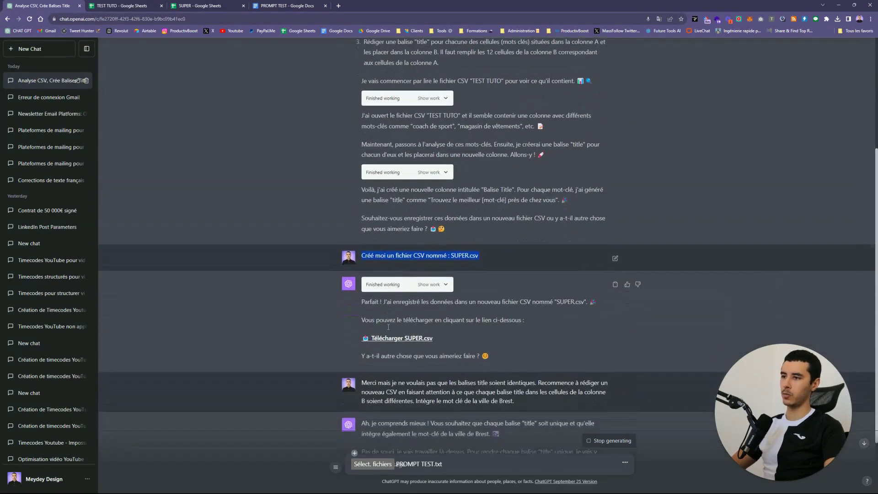
left_click_drag(439, 235, 396, 223)
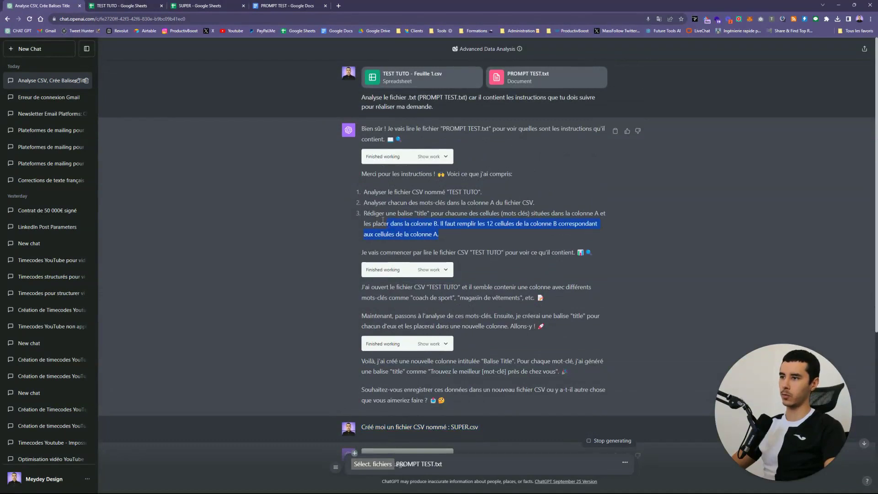
left_click(440, 234)
Step: Read ChatGPT's reply to the follow-up prompt, and check the keyword list in the TEST TUTO spreadsheet
scroll(392, 323, "down", 2)
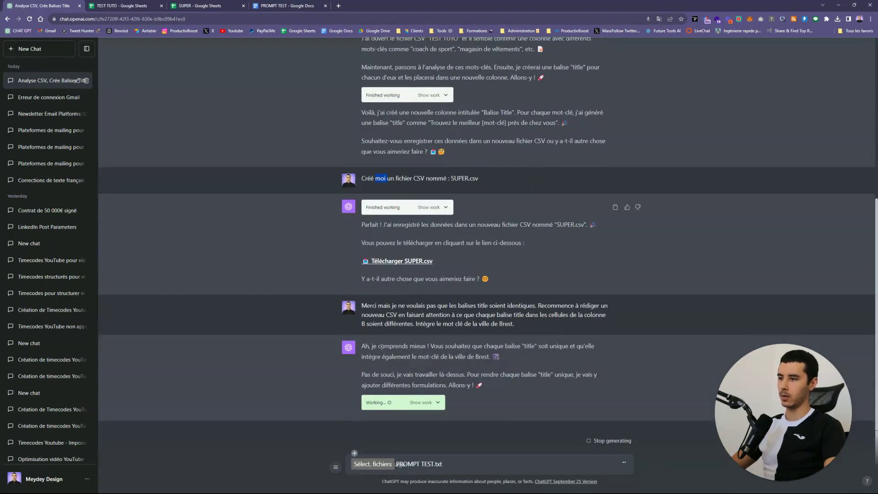
left_click_drag(364, 347, 491, 349)
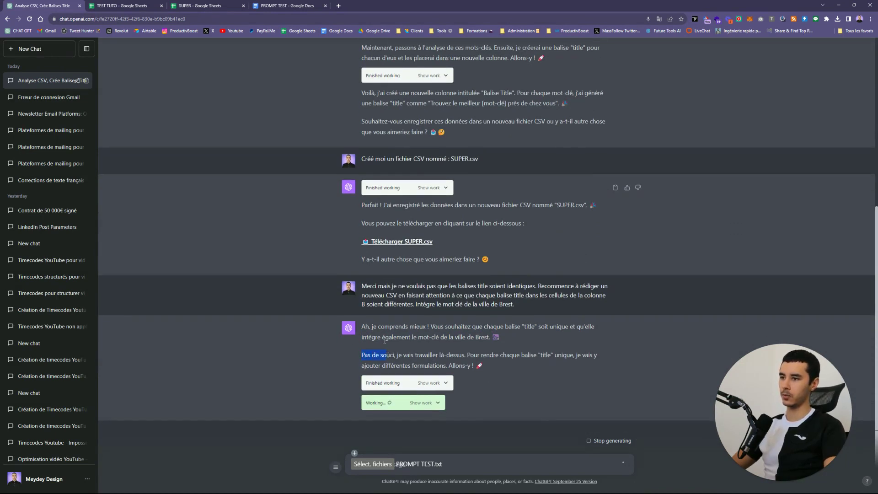
scroll(382, 338, "up", 1)
triple_click(371, 330)
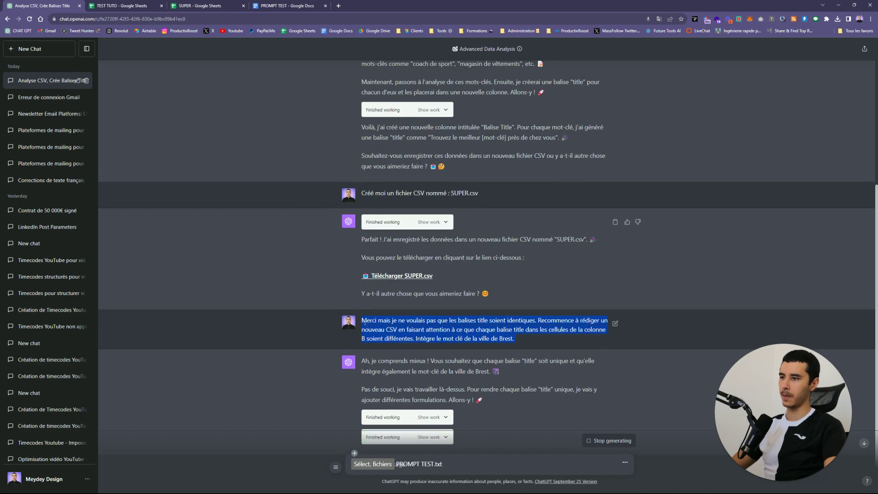
scroll(365, 322, "up", 1)
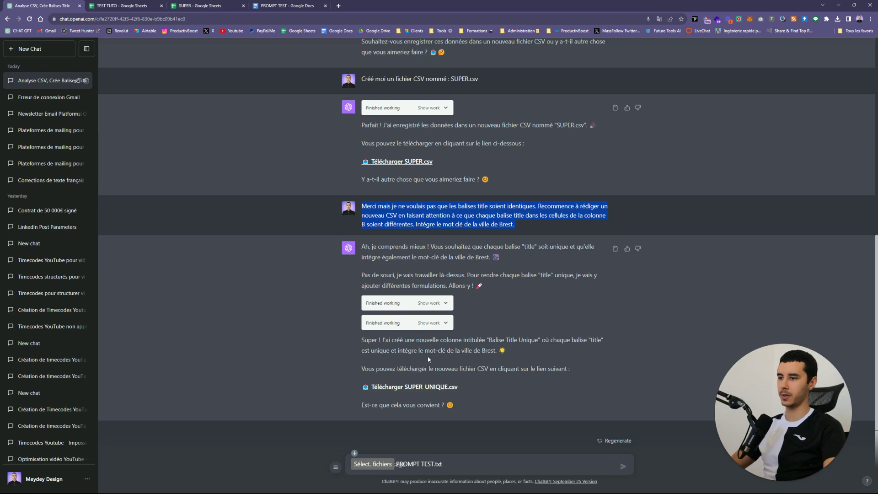
left_click(121, 5)
left_click(93, 183)
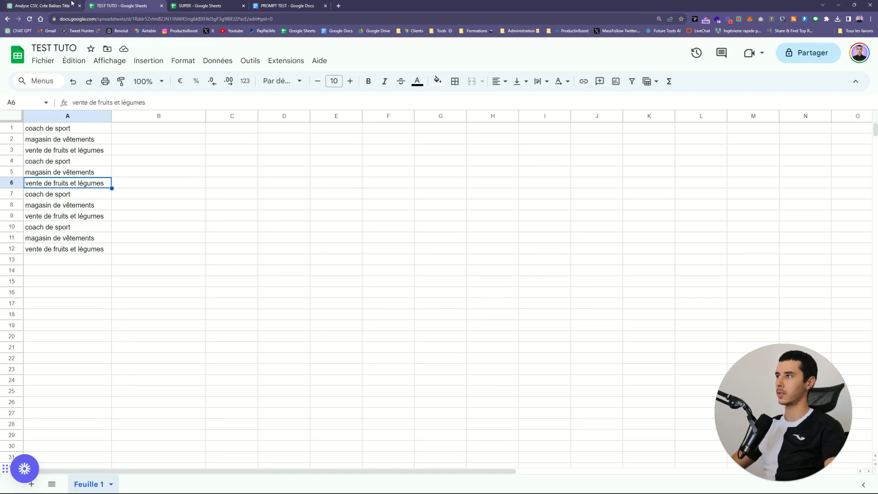
Step: Download SUPER_UNIQUE.csv from ChatGPT's latest reply and open it as a spreadsheet in Google Sheets
left_click(55, 6)
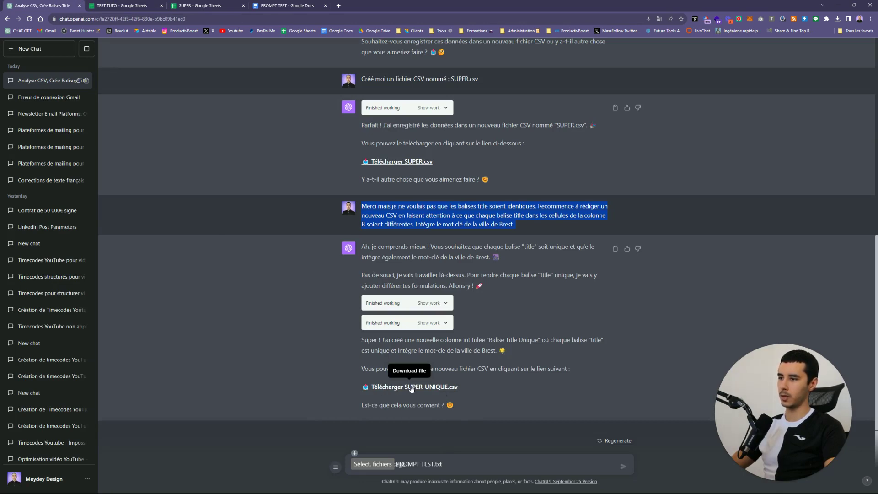
left_click(414, 387)
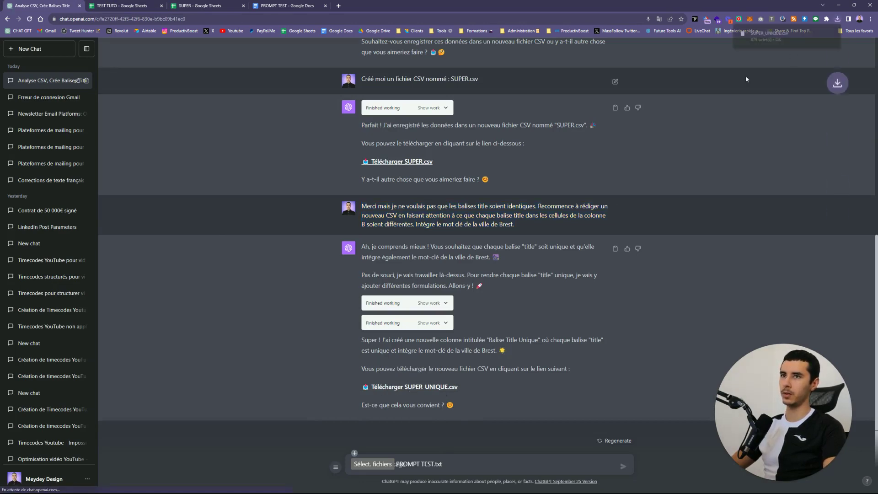
left_click(203, 5)
left_click(43, 61)
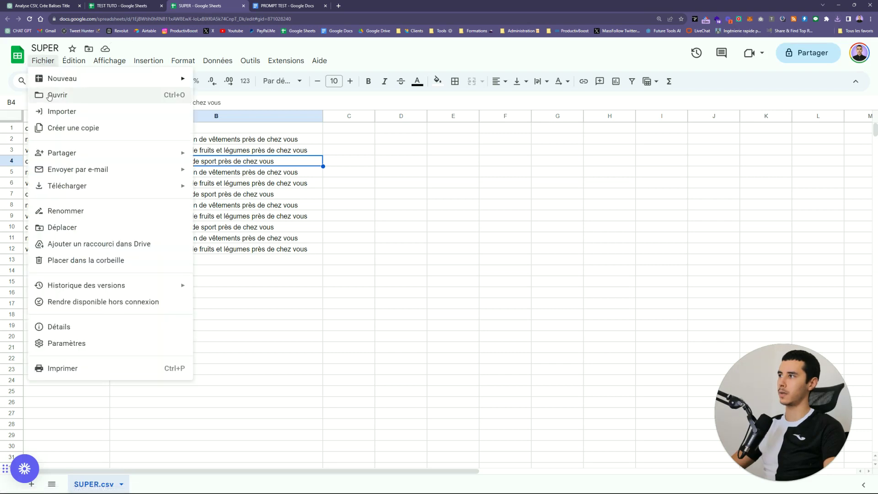
left_click(60, 92)
left_click(837, 19)
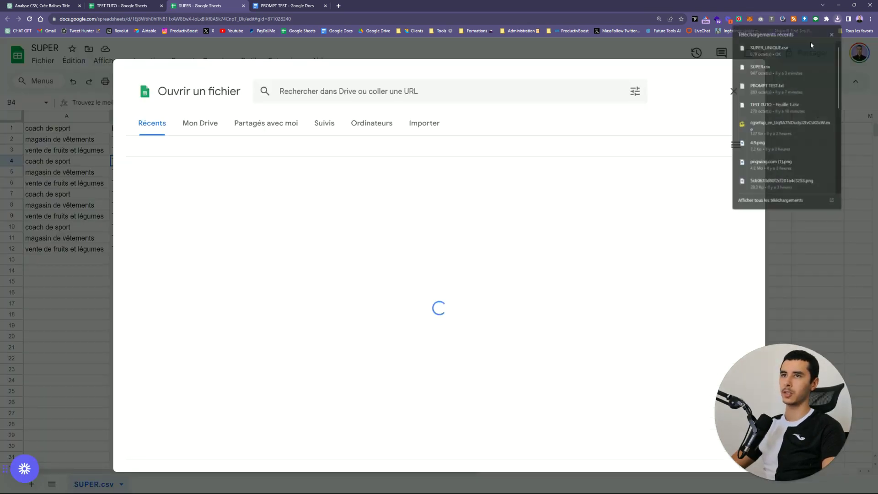
left_click_drag(759, 54, 400, 212)
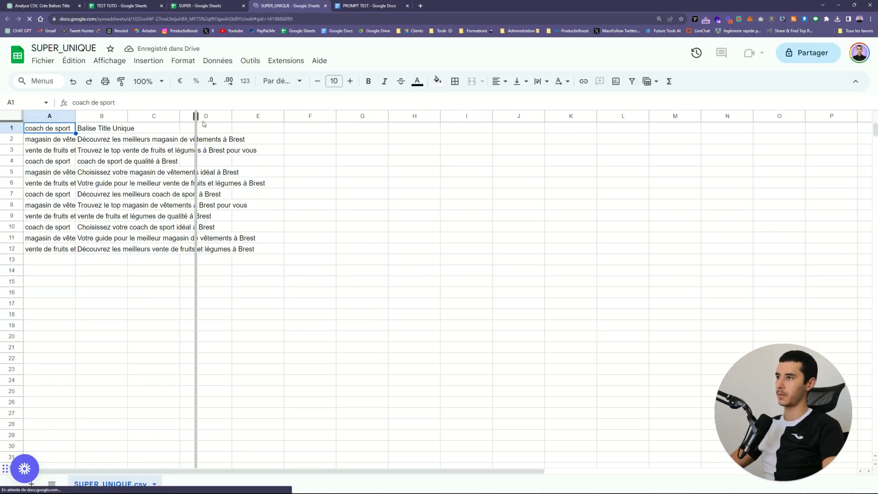
Step: Widen columns B and A of the SUPER_UNIQUE sheet to fit the full titles and keywords
left_click_drag(203, 123, 273, 124)
left_click(197, 281)
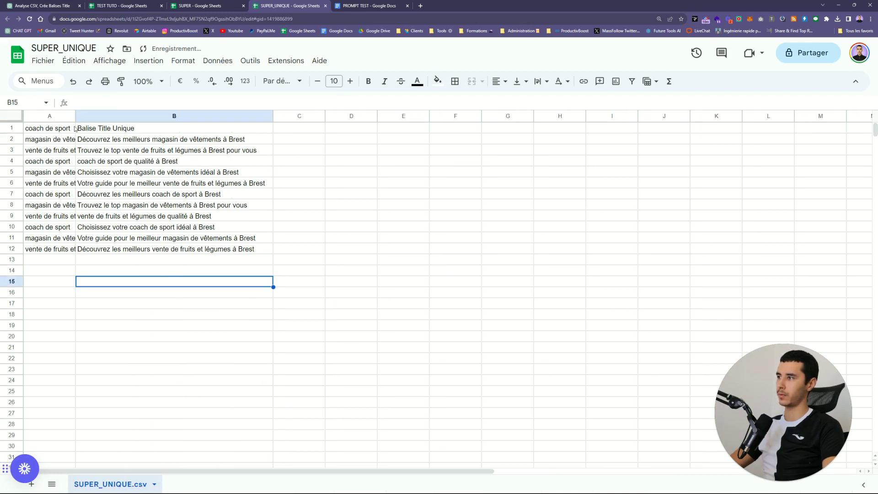
left_click_drag(76, 115, 110, 115)
left_click(87, 271)
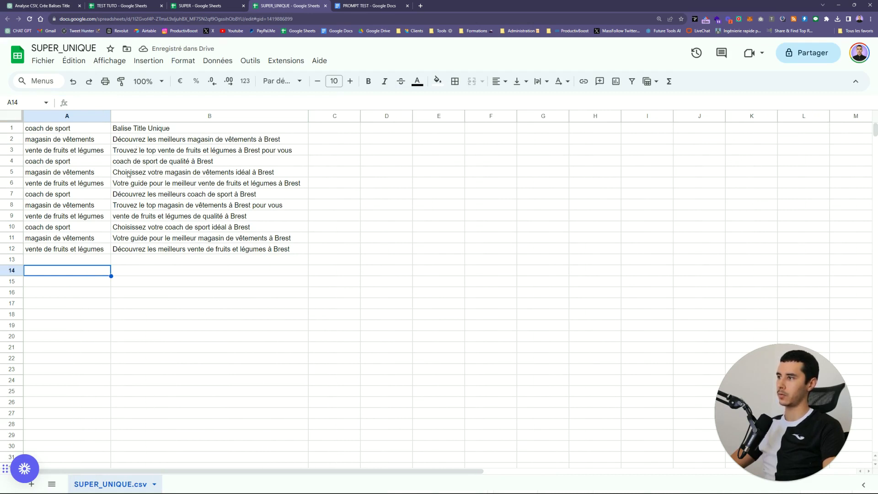
Step: Examine the title tags in B2:B12 of SUPER_UNIQUE for varied wording and the city name Brest
left_click_drag(135, 140, 150, 249)
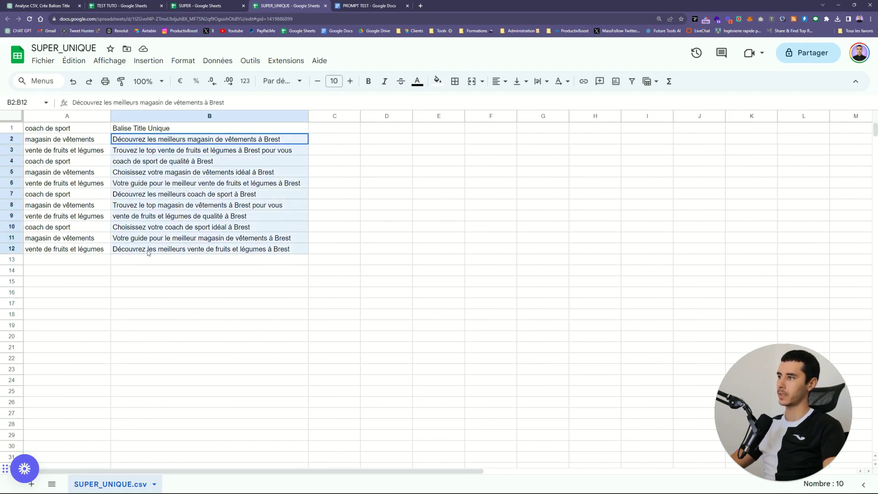
left_click(151, 270)
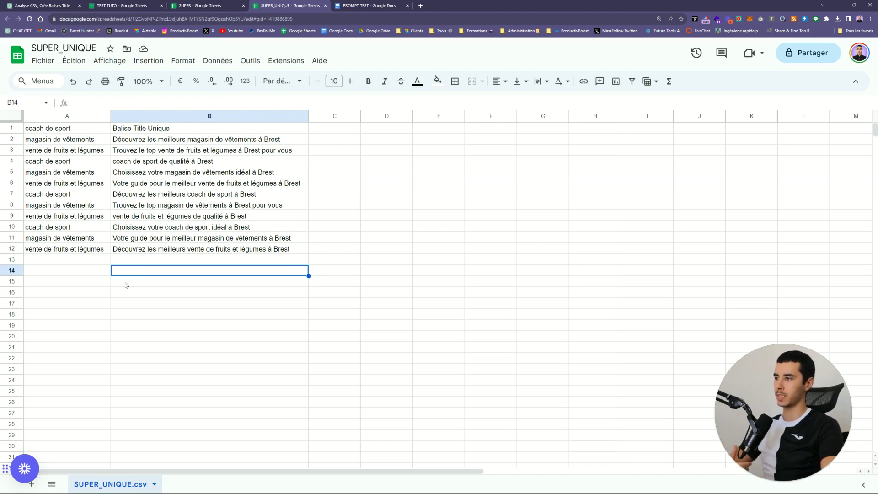
left_click_drag(154, 140, 174, 251)
left_click(169, 260)
left_click_drag(154, 140, 174, 250)
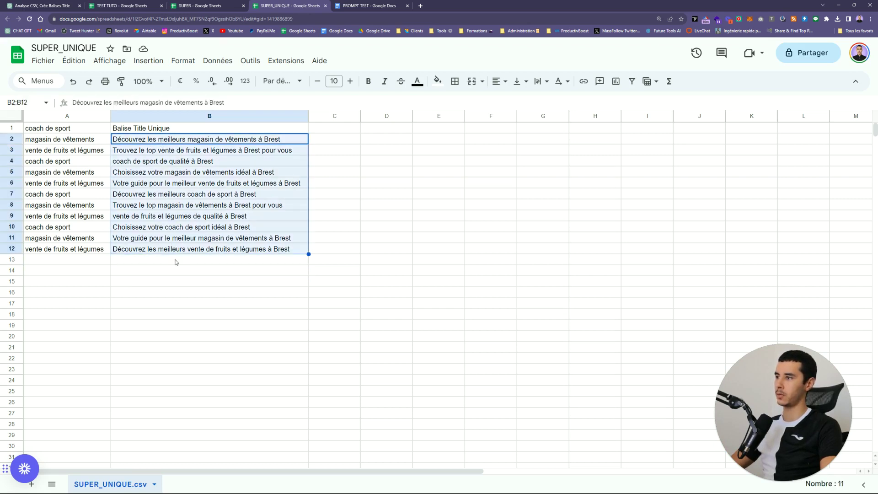
left_click(170, 219)
left_click(191, 161)
left_click(190, 186)
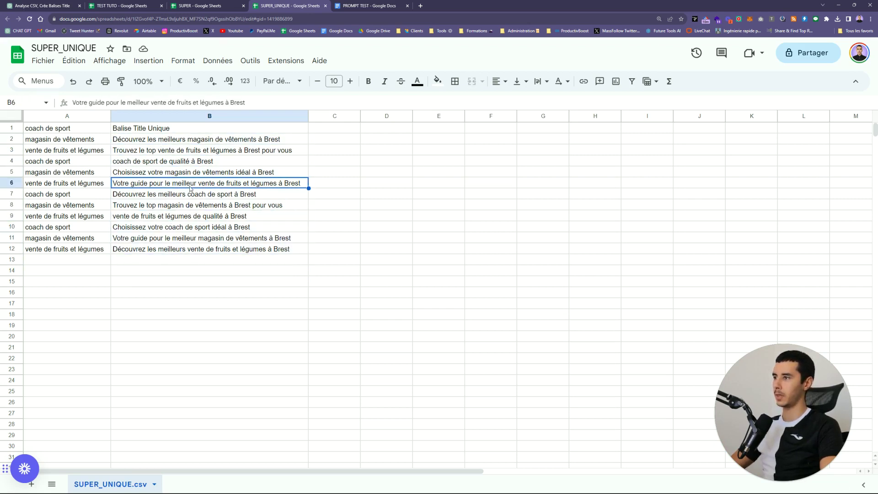
left_click_drag(193, 259, 178, 133)
left_click(175, 161)
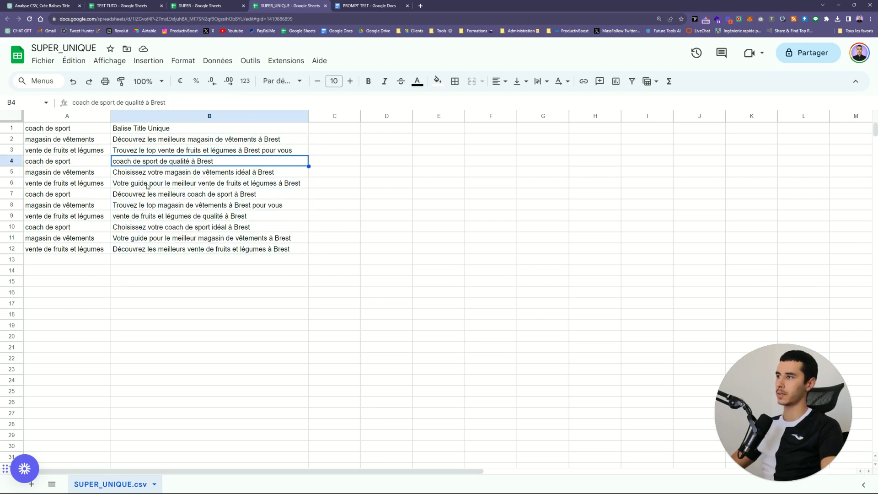
Step: Increase the height of all rows in the SUPER_UNIQUE sheet to space out the keywords and titles
left_click(331, 128)
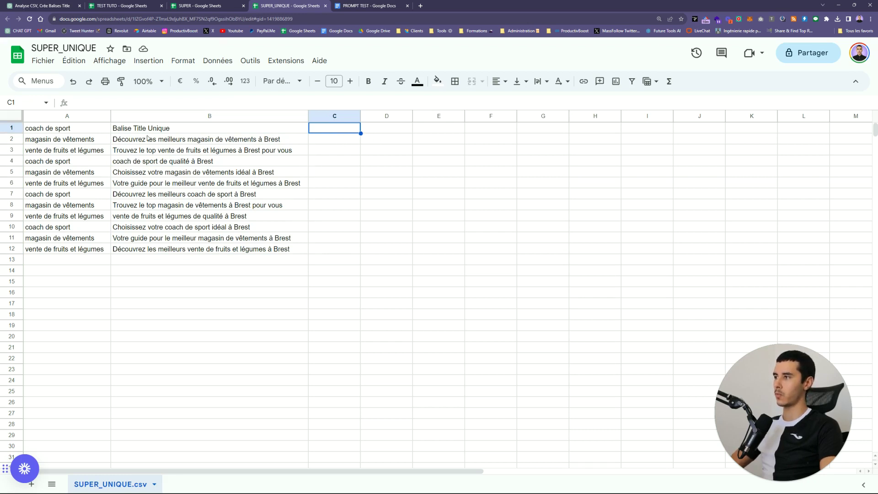
left_click(10, 116)
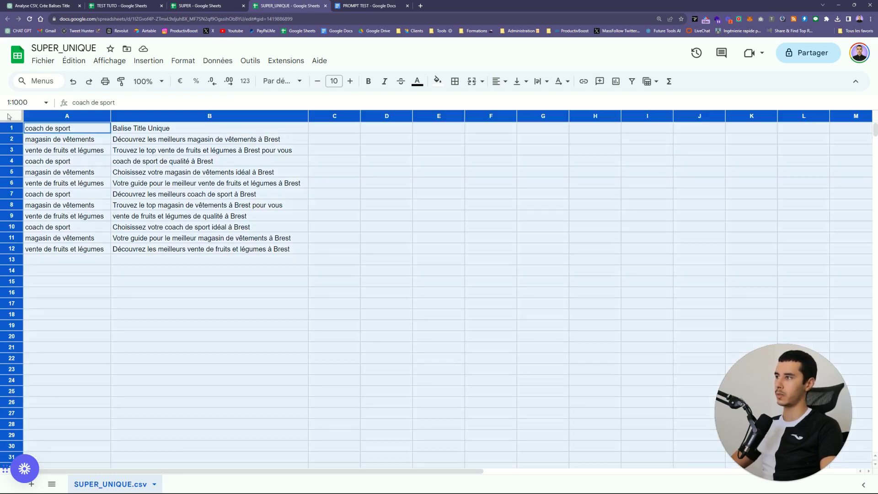
left_click_drag(18, 146, 18, 145)
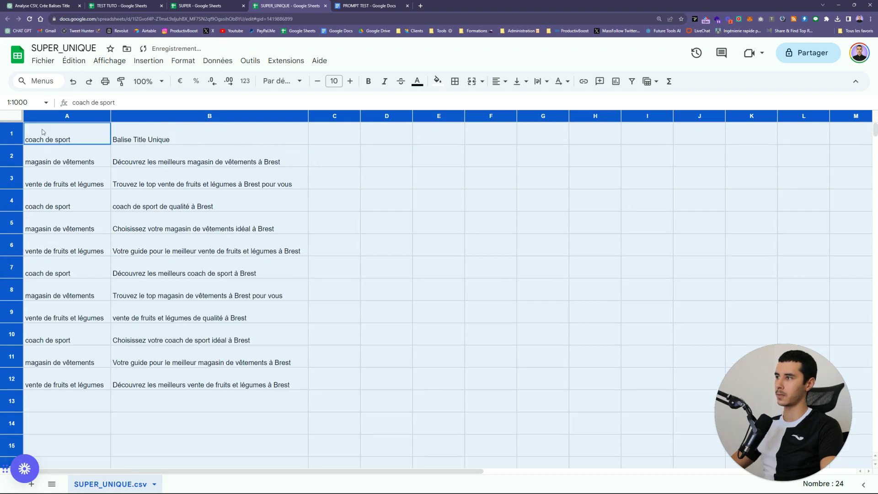
left_click(312, 227)
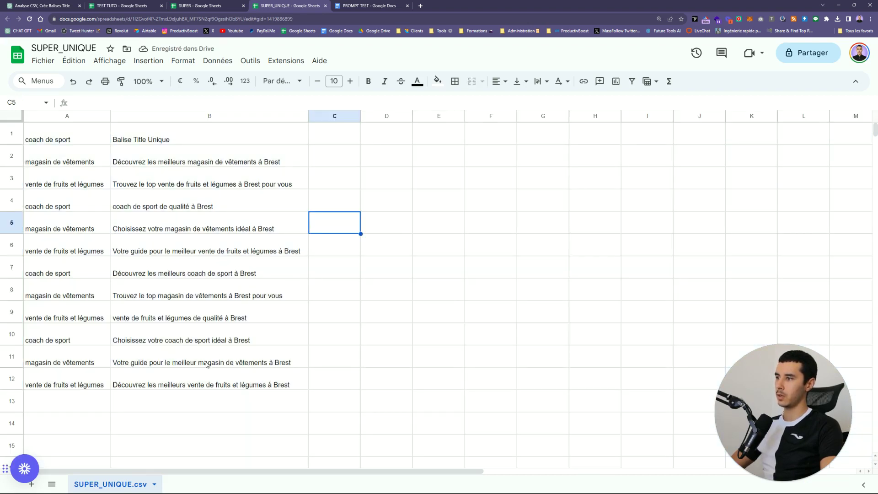
Step: Compare the keywords in column A with the title tags in B2:B12 of the SUPER_UNIQUE sheet
left_click(53, 388)
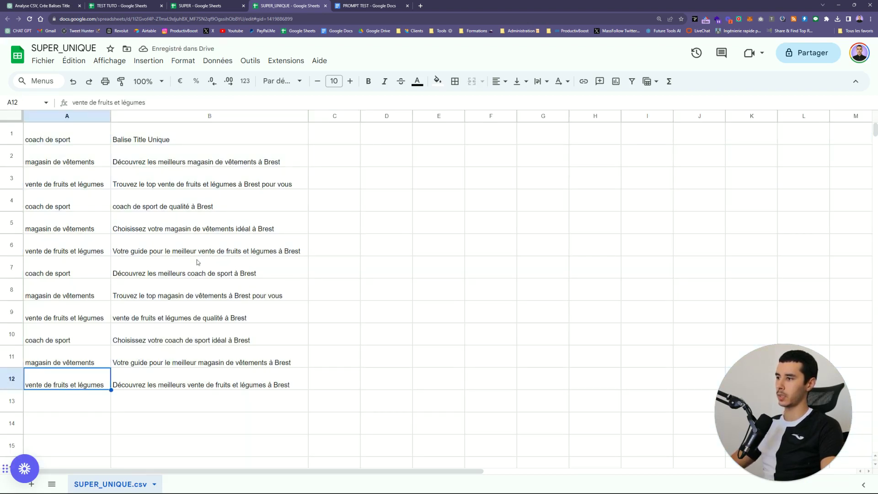
left_click(168, 140)
left_click_drag(166, 155, 183, 379)
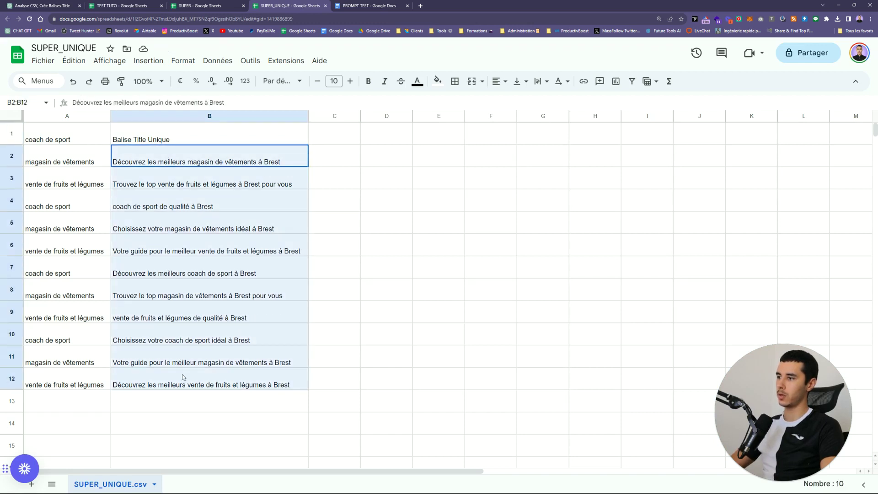
left_click(106, 387)
left_click(178, 385)
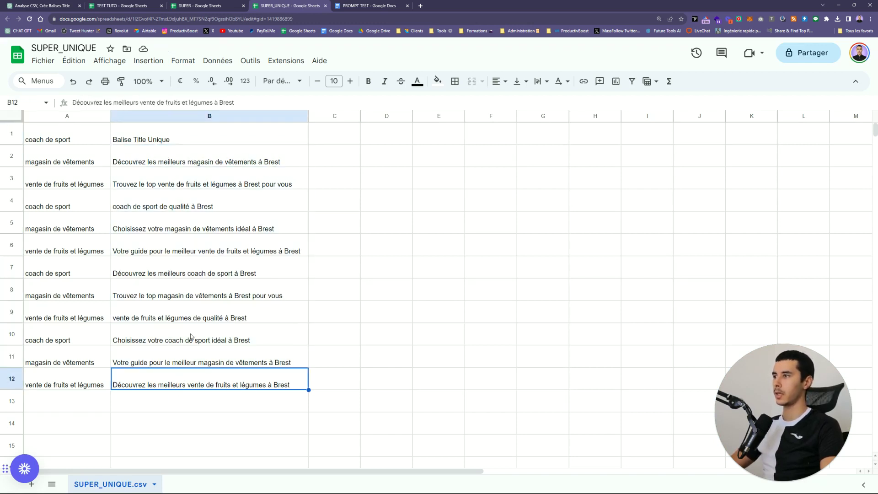
left_click(364, 165)
left_click(86, 151)
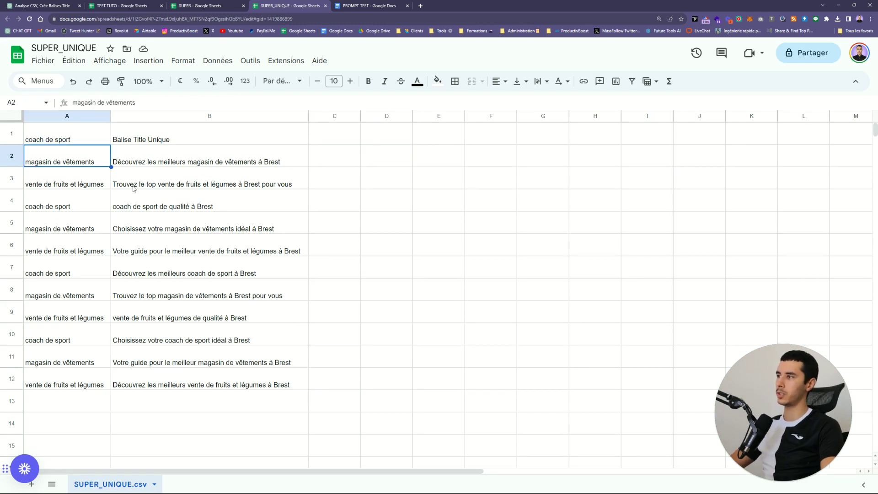
Step: Widen the empty column C next to the title tags in the SUPER_UNIQUE sheet
left_click(319, 150)
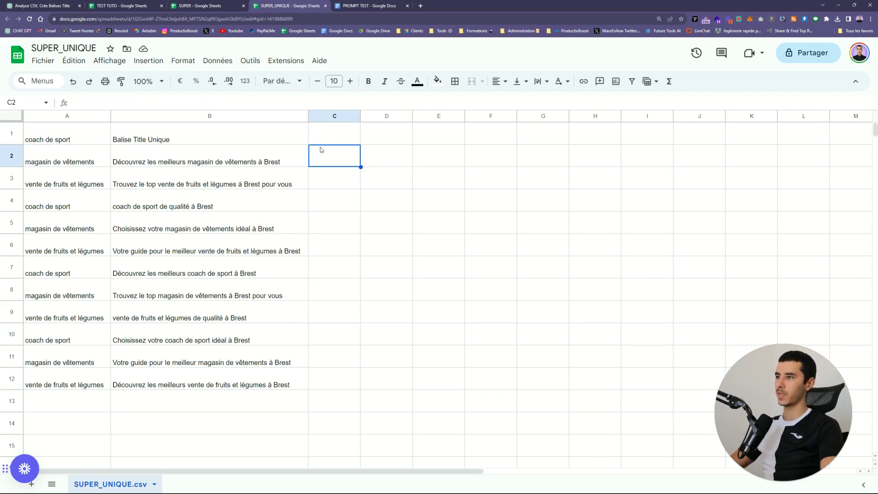
left_click_drag(360, 117, 462, 116)
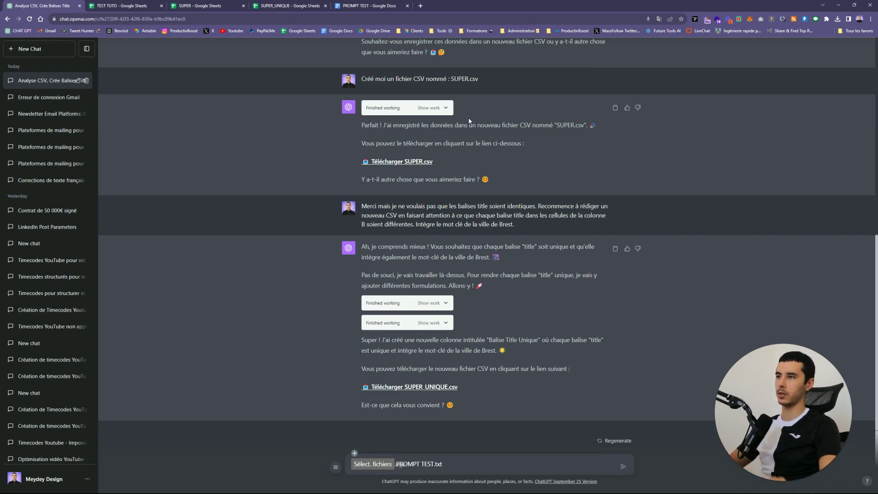
Step: Switch to ChatGPT and review the Advanced Data Analysis conversation, from its model name and first prompt down to the SUPER_UNIQUE.csv reply
scroll(469, 121, "up", 8)
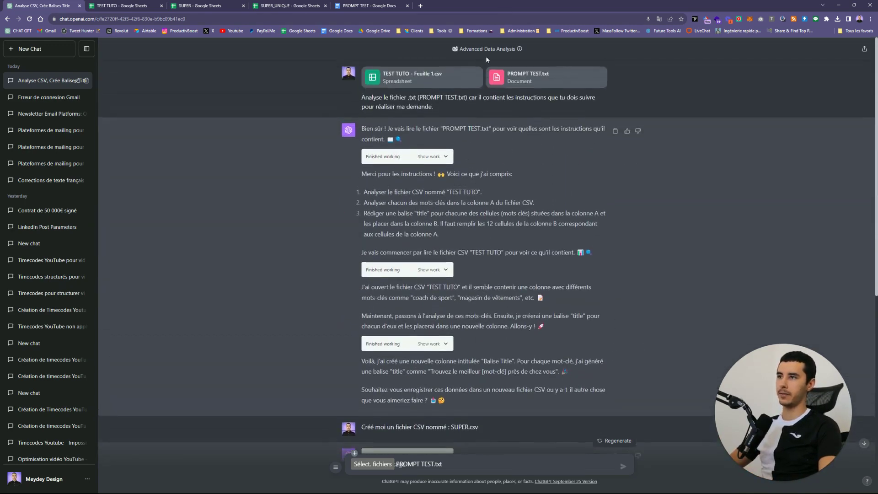
triple_click(490, 51)
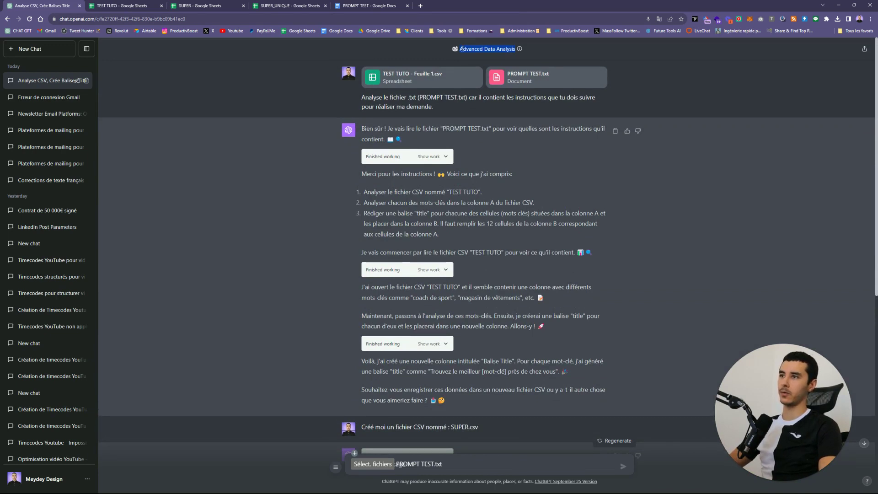
left_click(462, 48)
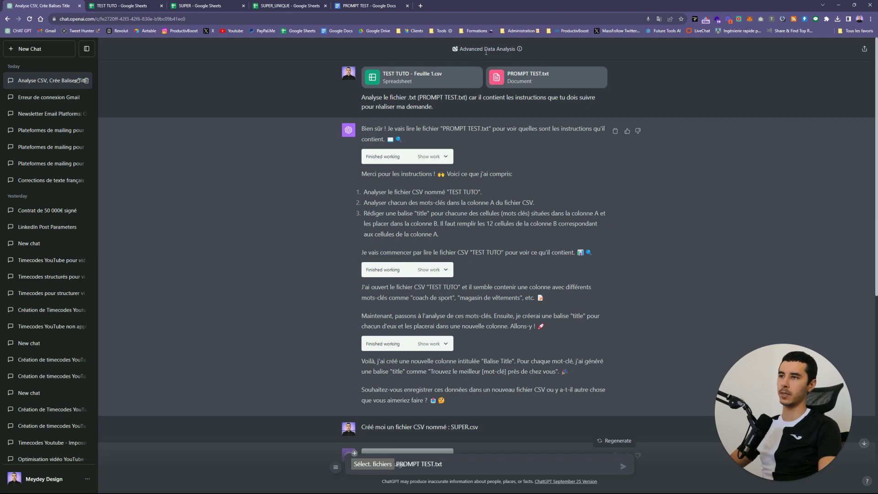
left_click_drag(485, 51, 459, 48)
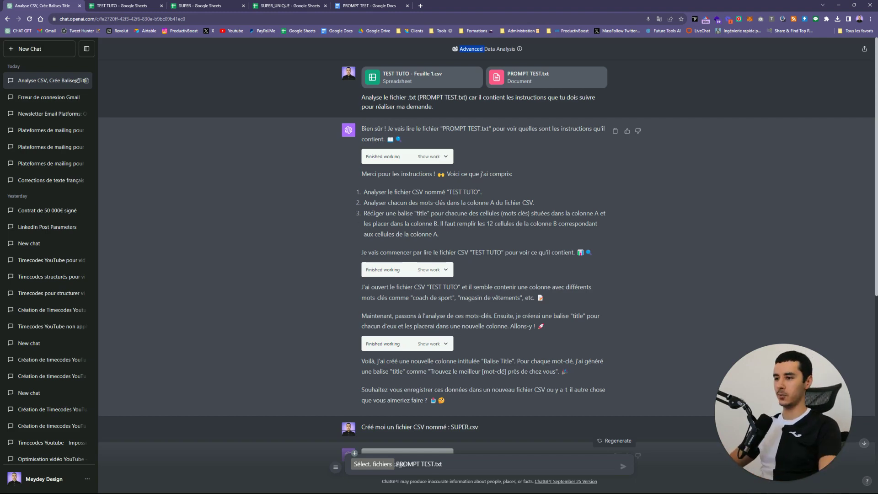
scroll(373, 214, "down", 7)
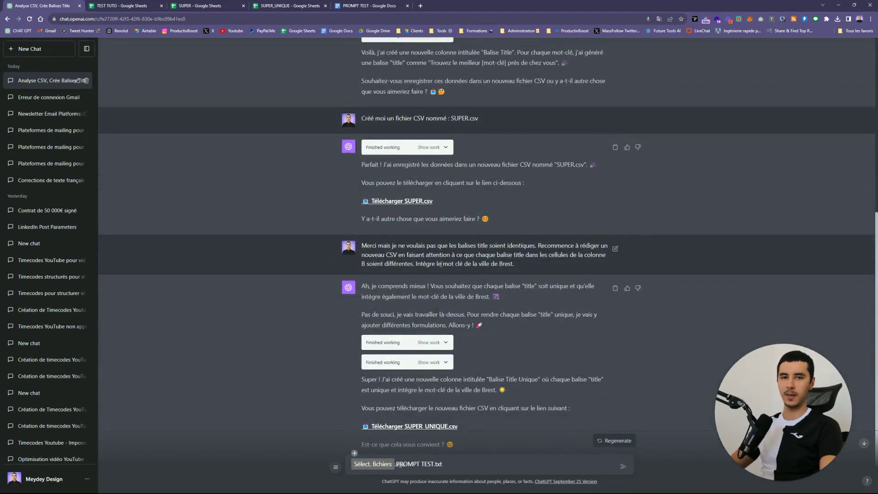
mouse_move(794, 483)
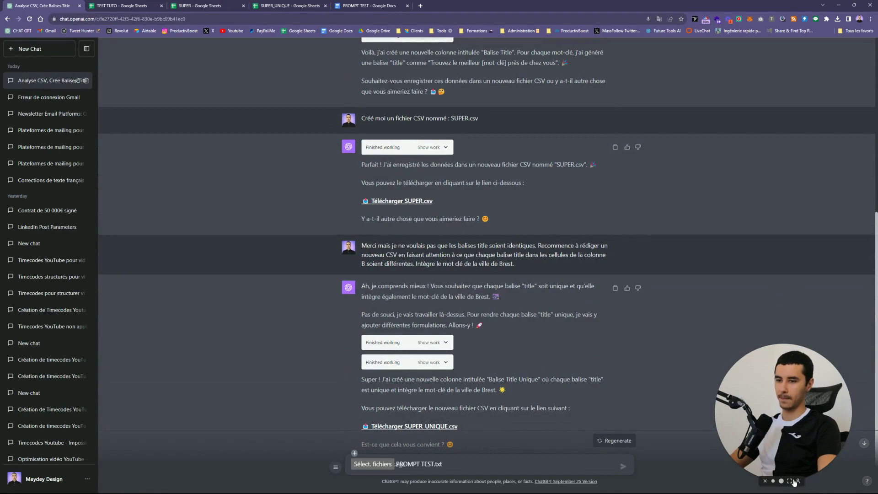